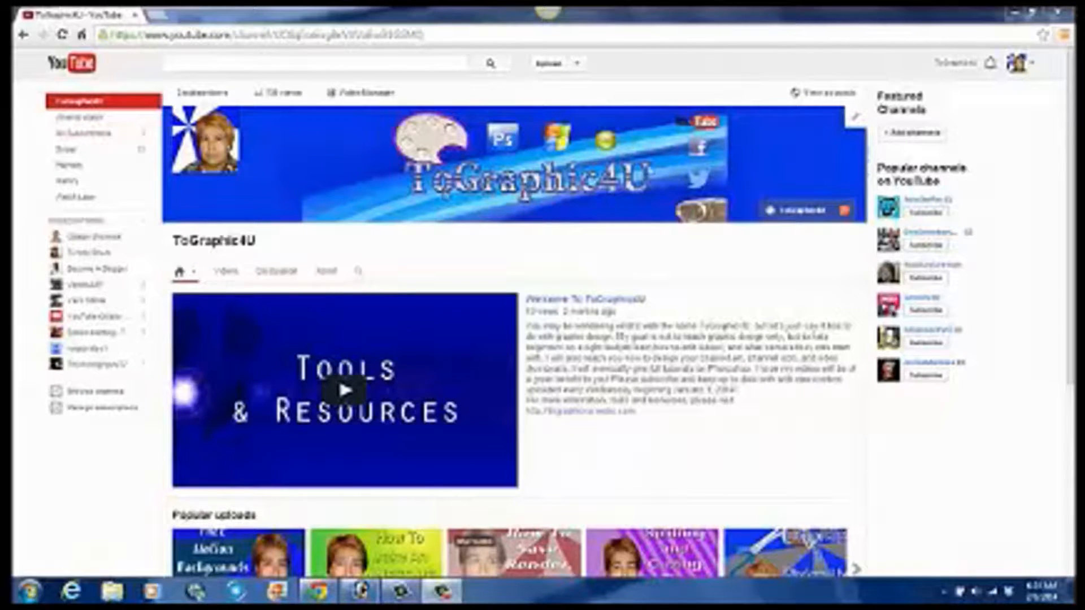
- Open the channel art editor for the YouTube channel, and open the help page on creating channel art
click(856, 117)
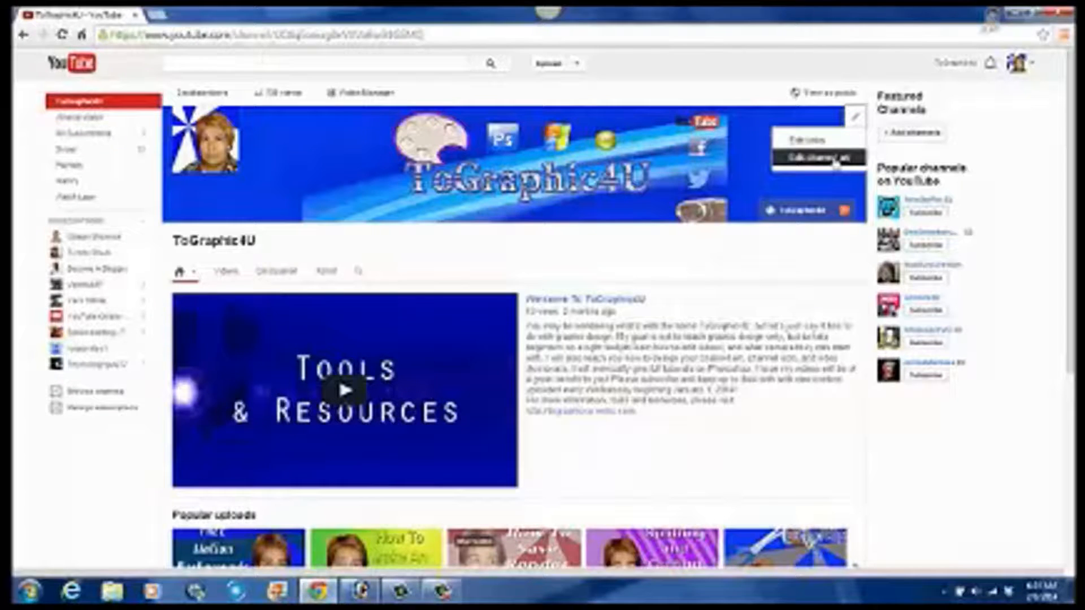
click(835, 160)
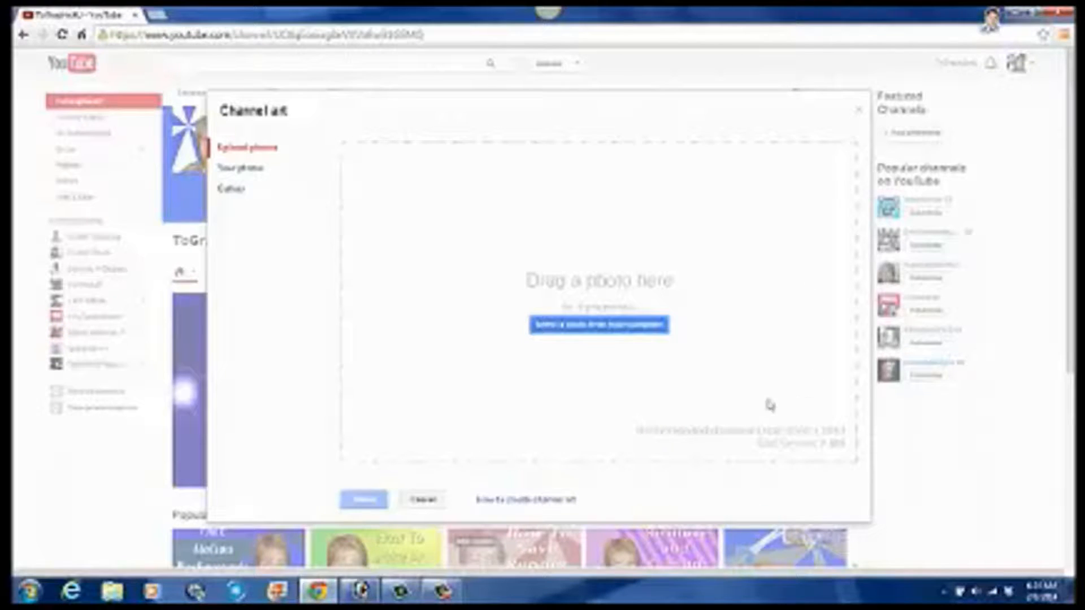
click(529, 501)
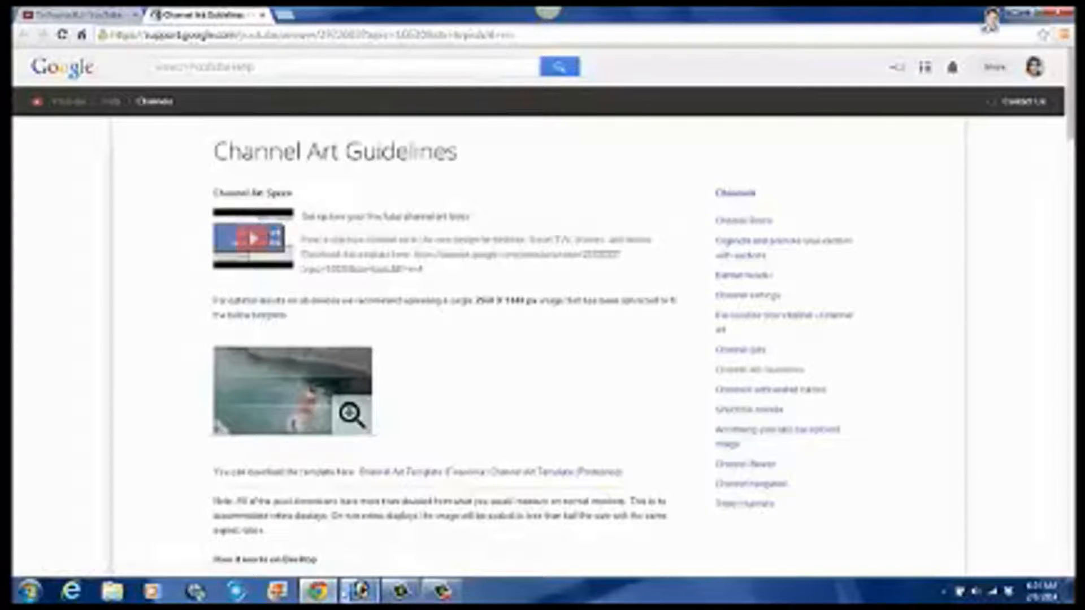
- Switch to Photoshop and examine the TV, desktop, tablet and text-safe areas in the channel art template
click(321, 598)
click(358, 595)
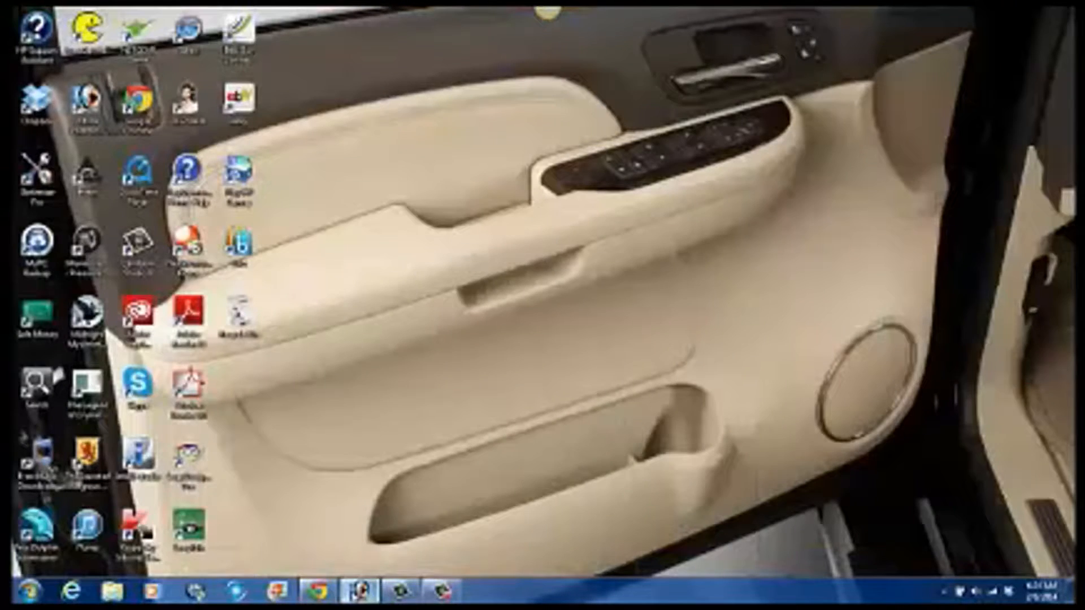
click(356, 597)
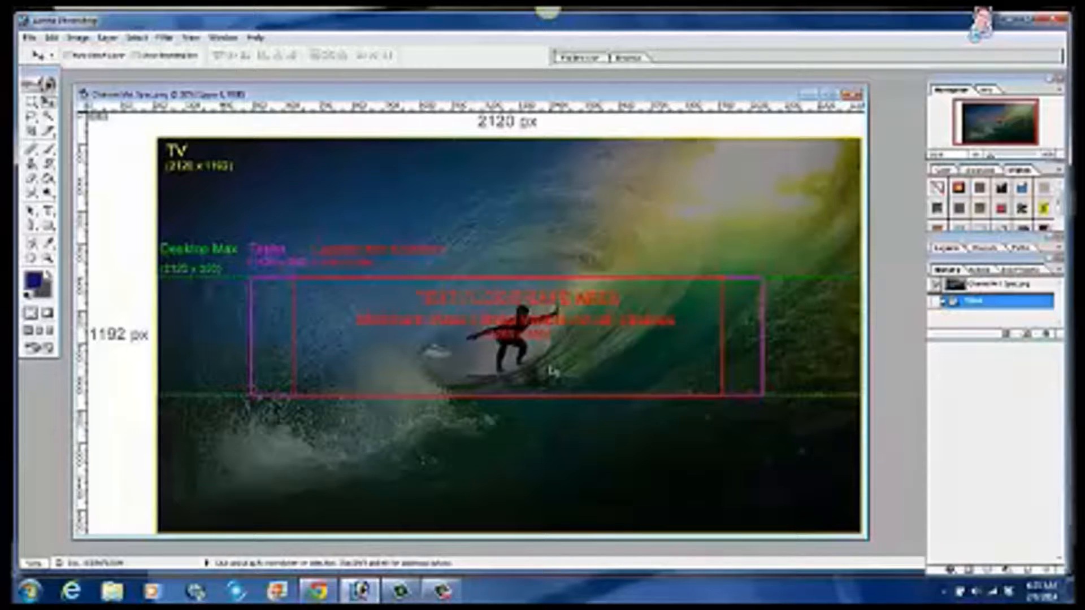
- Switch back to the YouTube channel page in Chrome and close the channel art upload dialog
mouse_move(318, 595)
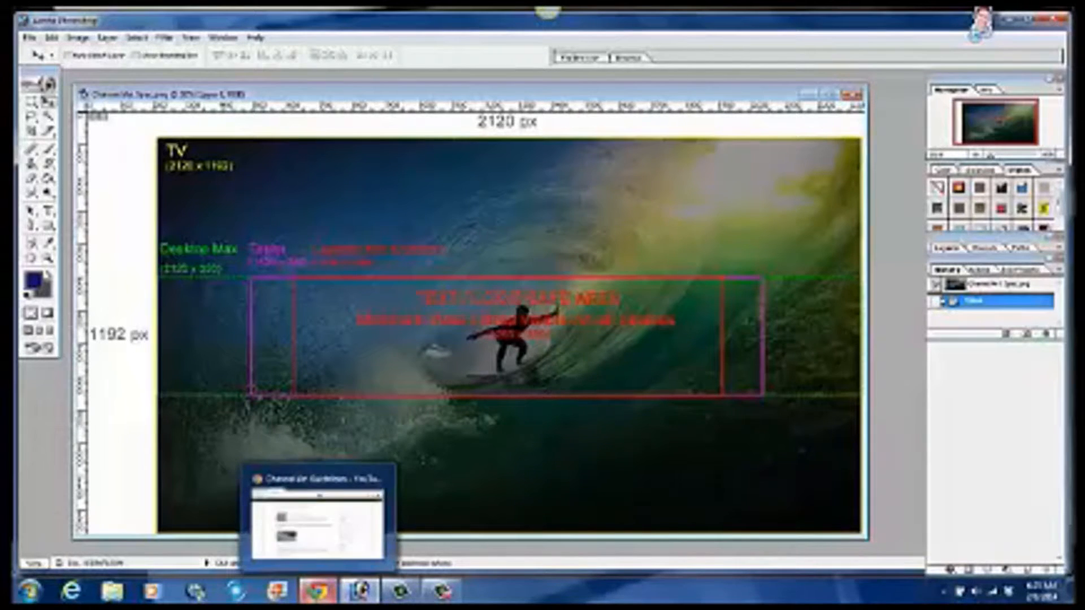
click(318, 520)
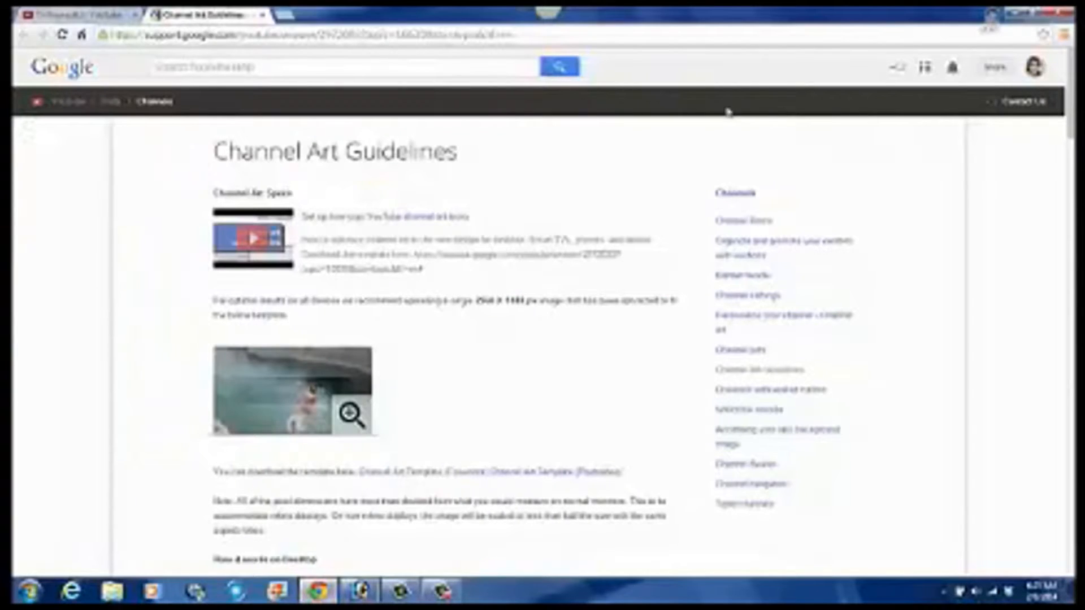
click(103, 16)
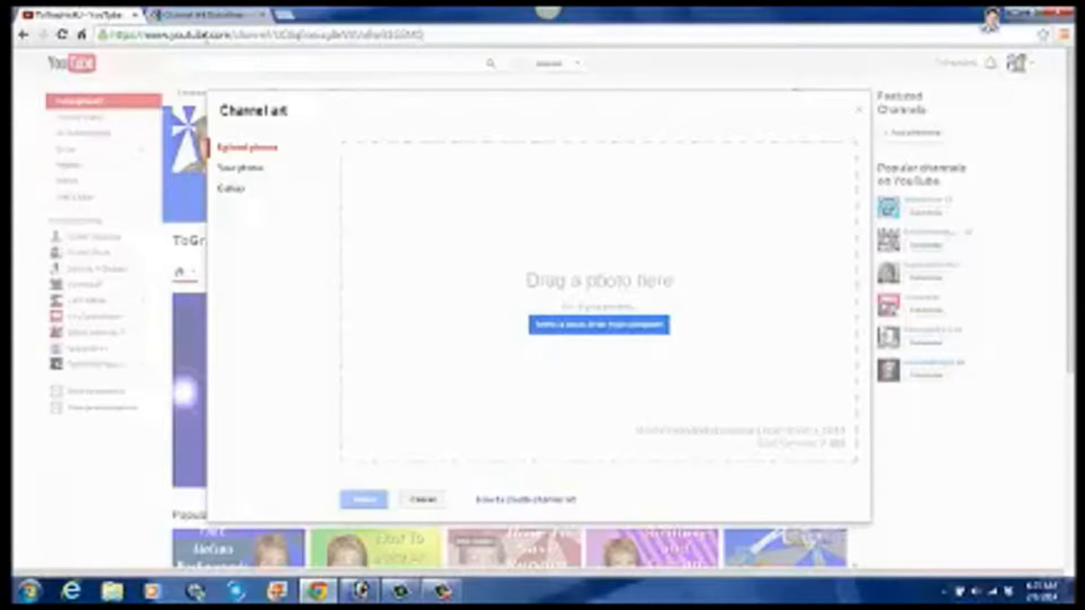
click(859, 111)
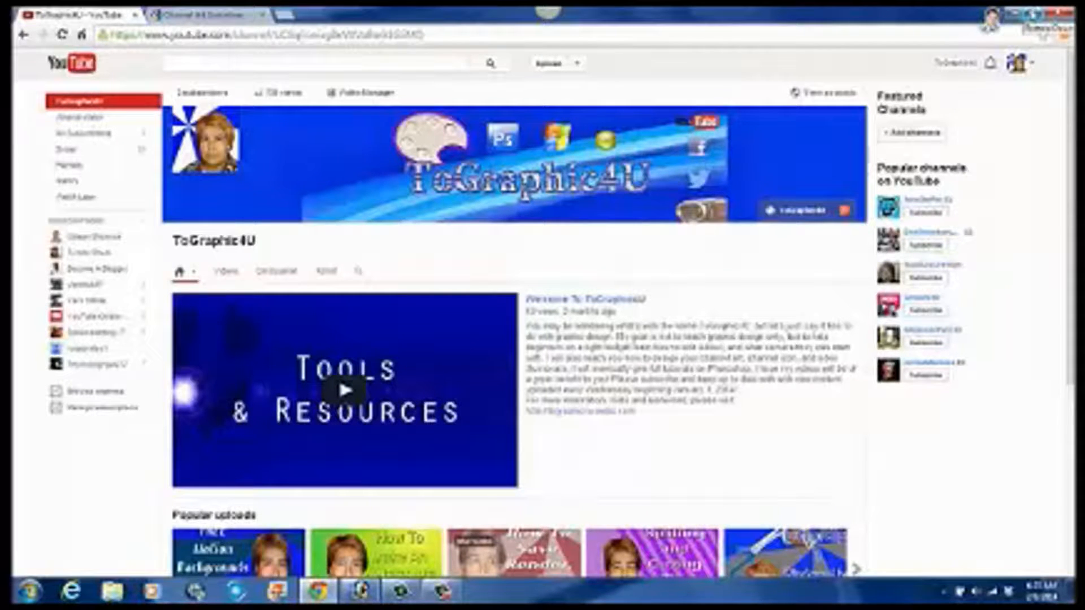
- Shrink the browser window to check the channel banner at a narrower width, and maximize it again
click(1036, 11)
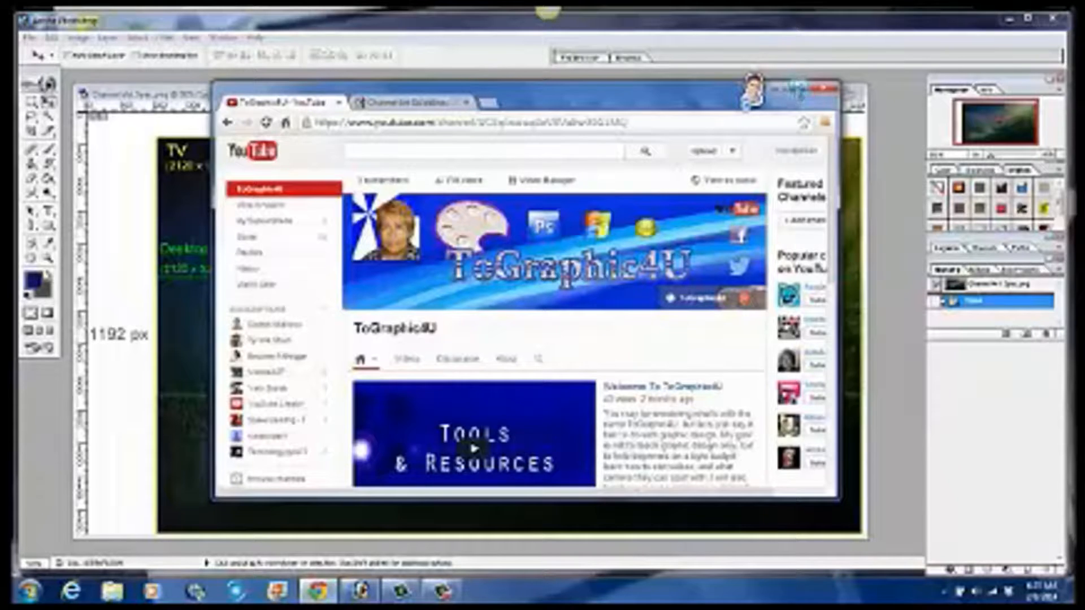
click(801, 89)
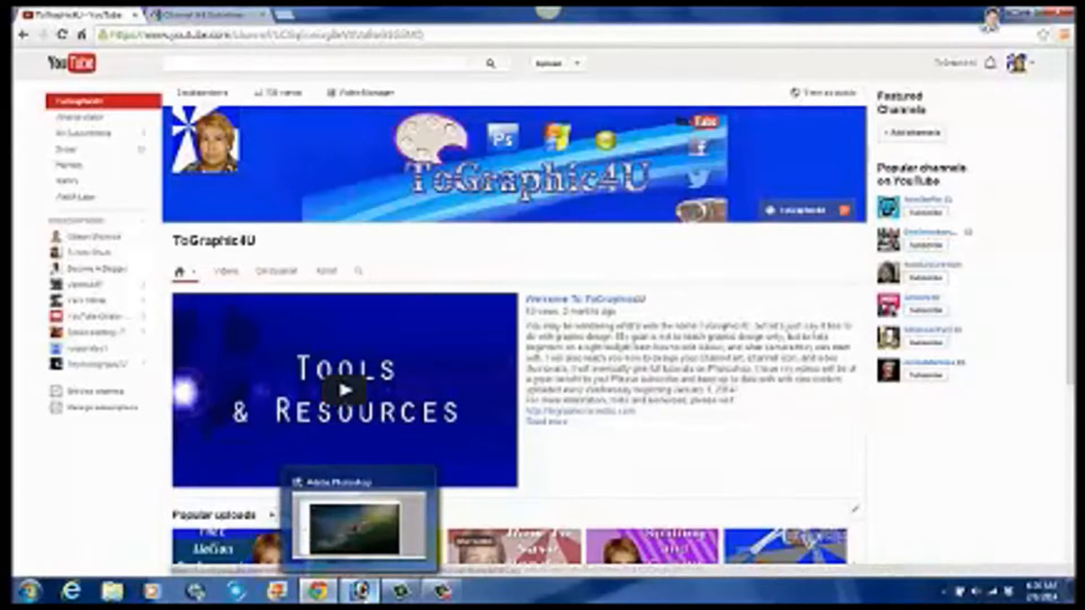
- Switch to Photoshop, minimize the template image, and start a new document named YT Channel Art
click(362, 594)
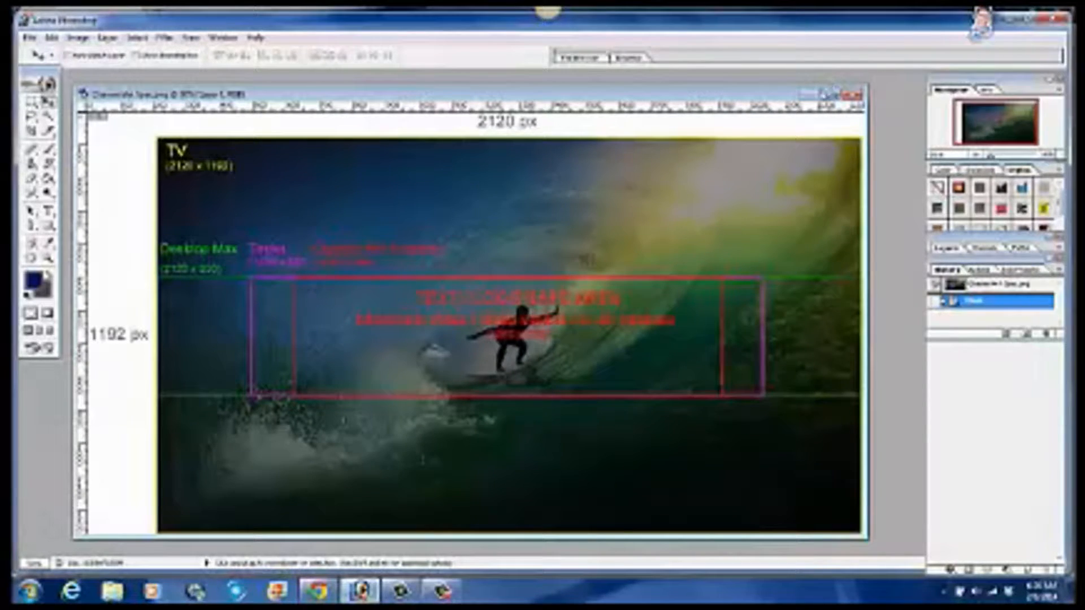
click(807, 93)
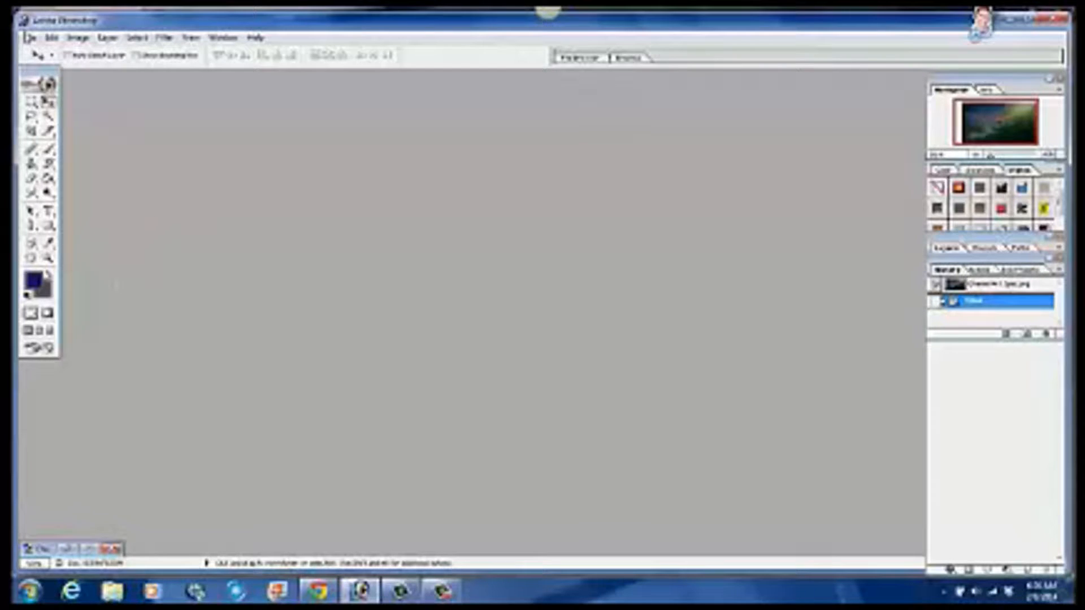
click(30, 38)
click(41, 51)
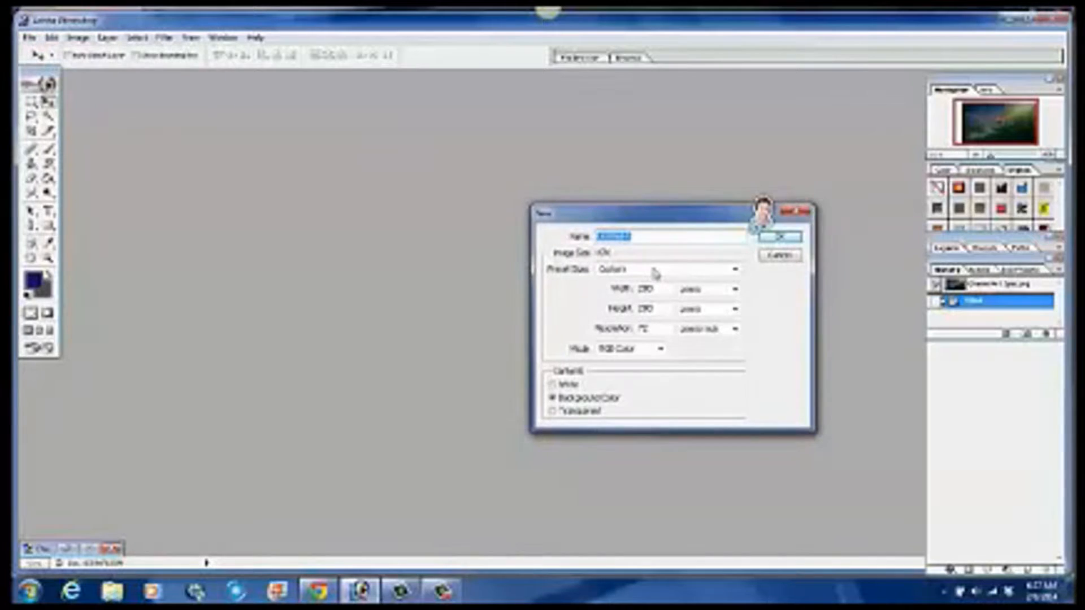
drag(643, 236, 587, 243)
text(YT)
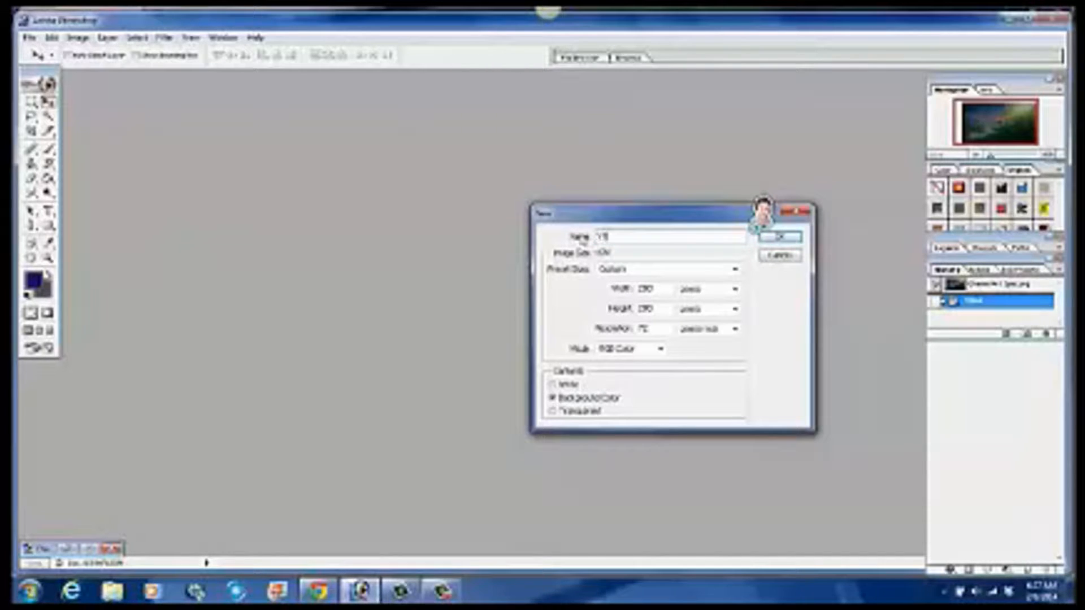
text( 12hannel art)
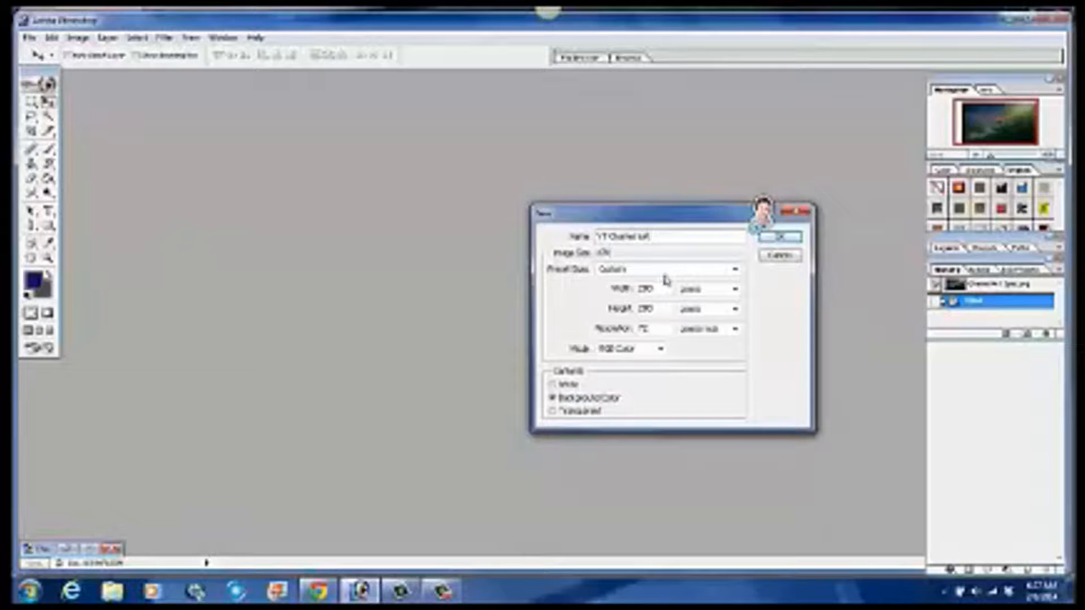
- Create the document 2120 pixels wide by 1192 pixels high and move its window toward the middle of the workspace
drag(661, 290, 627, 296)
text(2120)
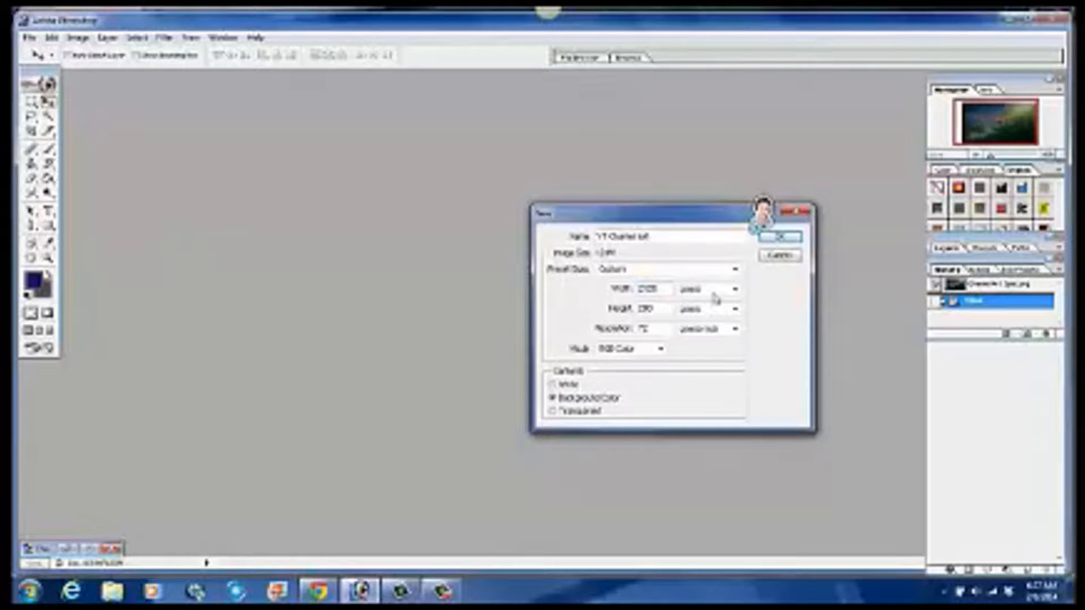
double_click(659, 310)
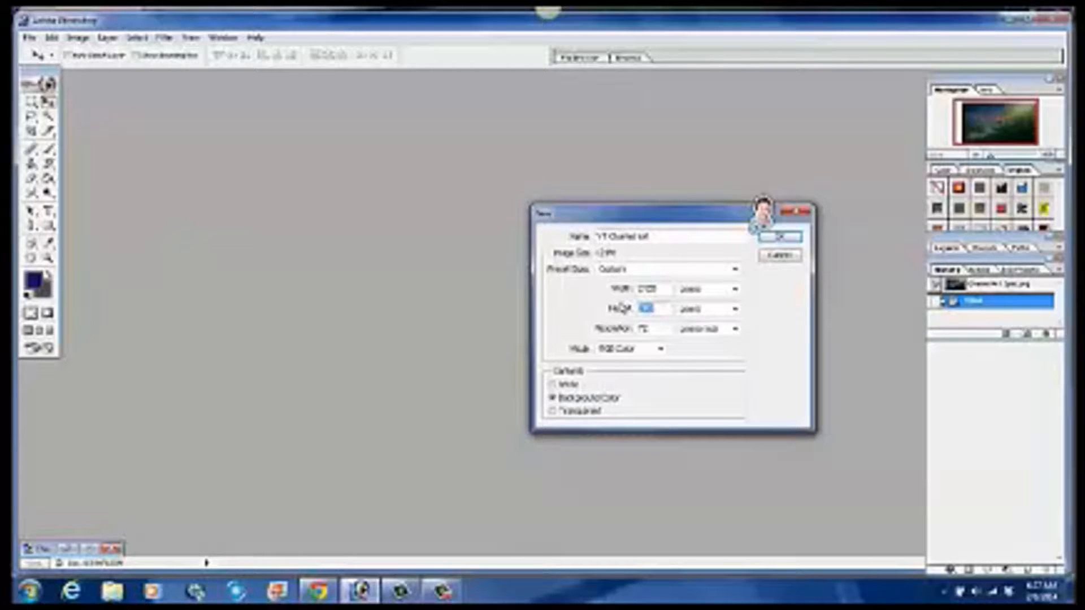
text(1080)
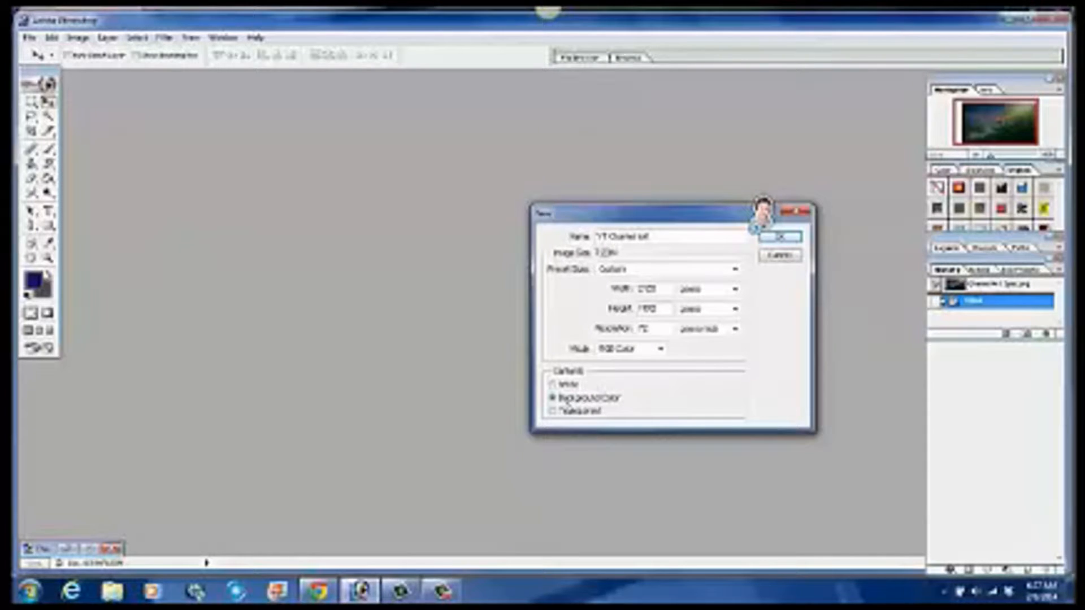
click(784, 239)
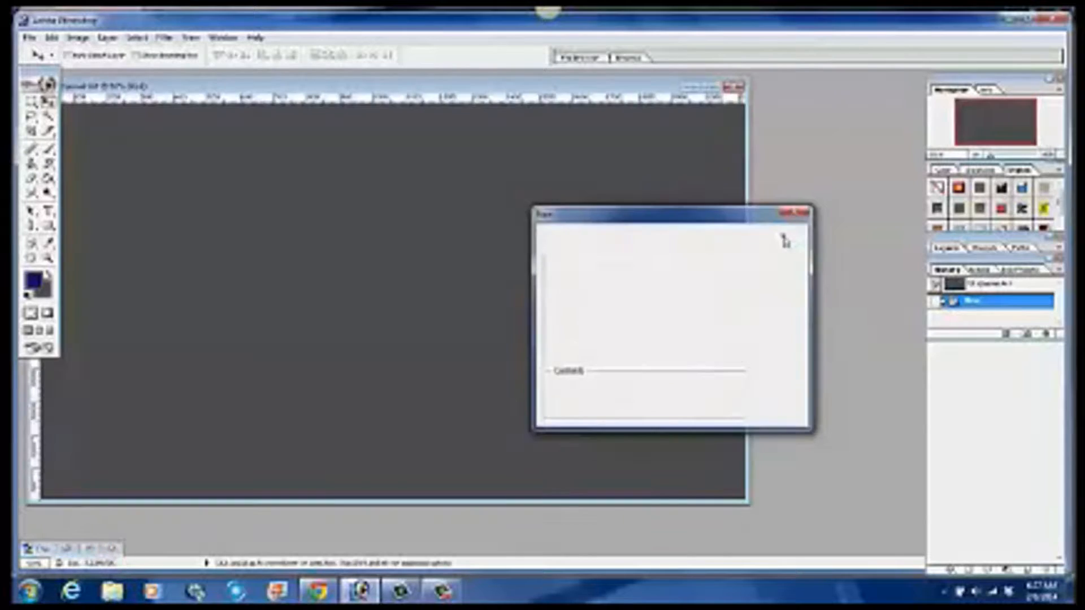
drag(398, 90, 493, 122)
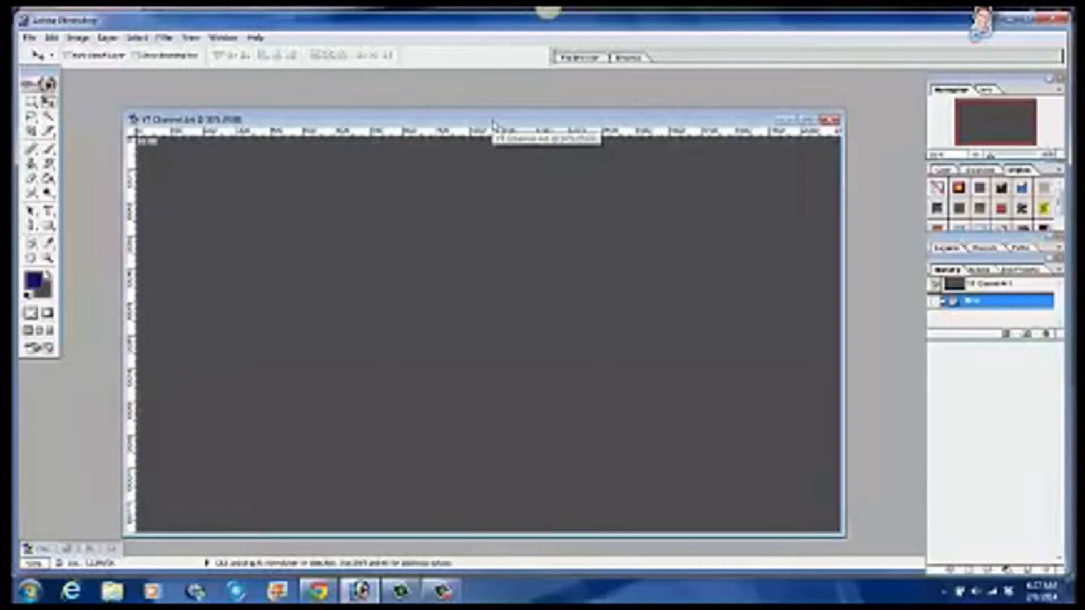
- Add two vertical guides in the canvas's left part, at about 290 px and about 415 px
click(190, 37)
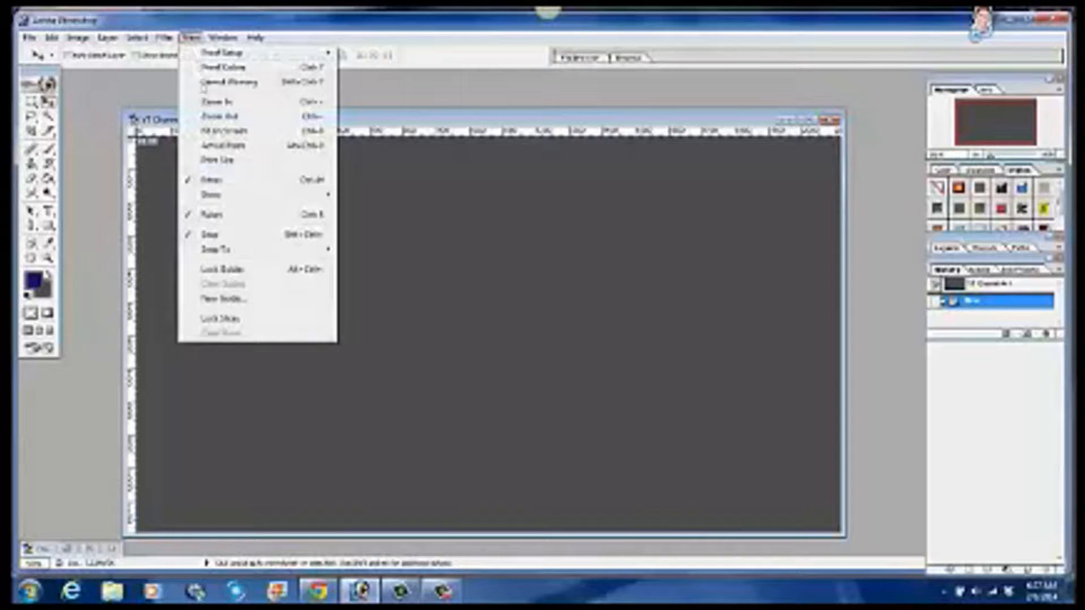
click(235, 299)
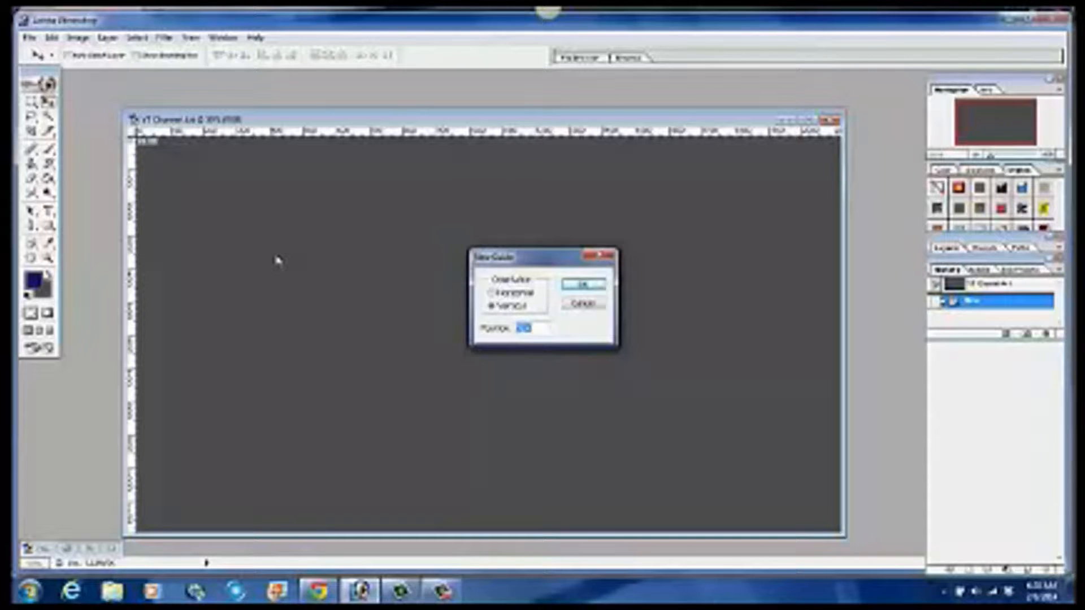
text(50)
key(Return)
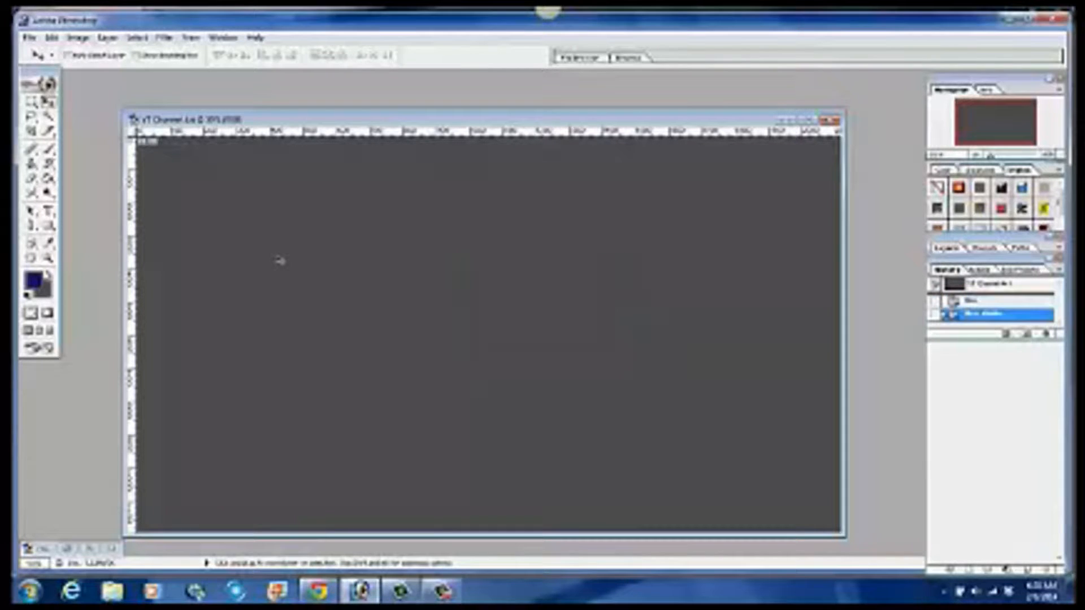
click(191, 37)
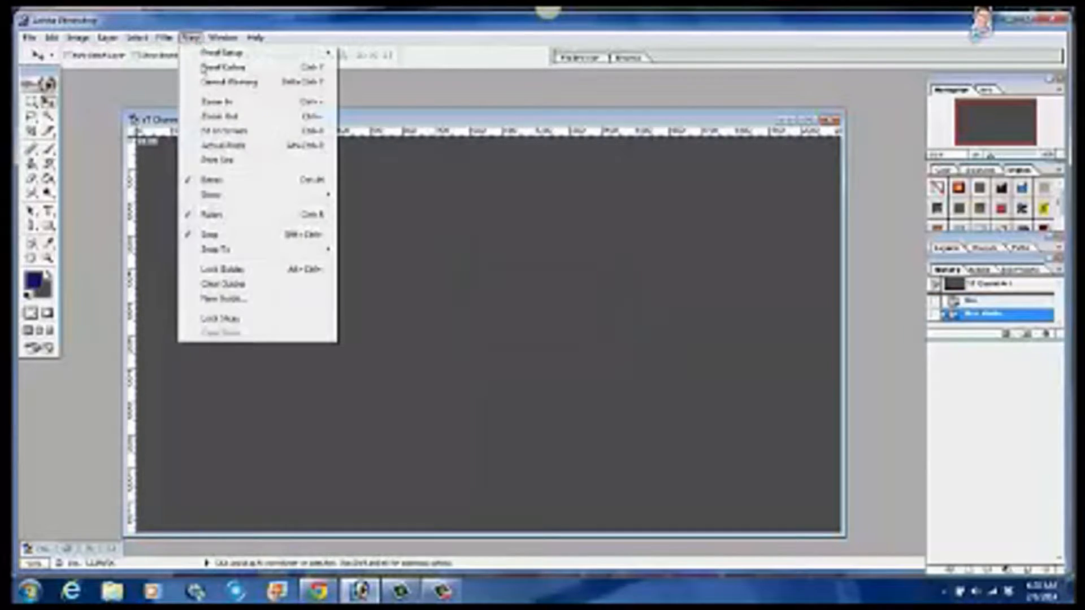
click(221, 299)
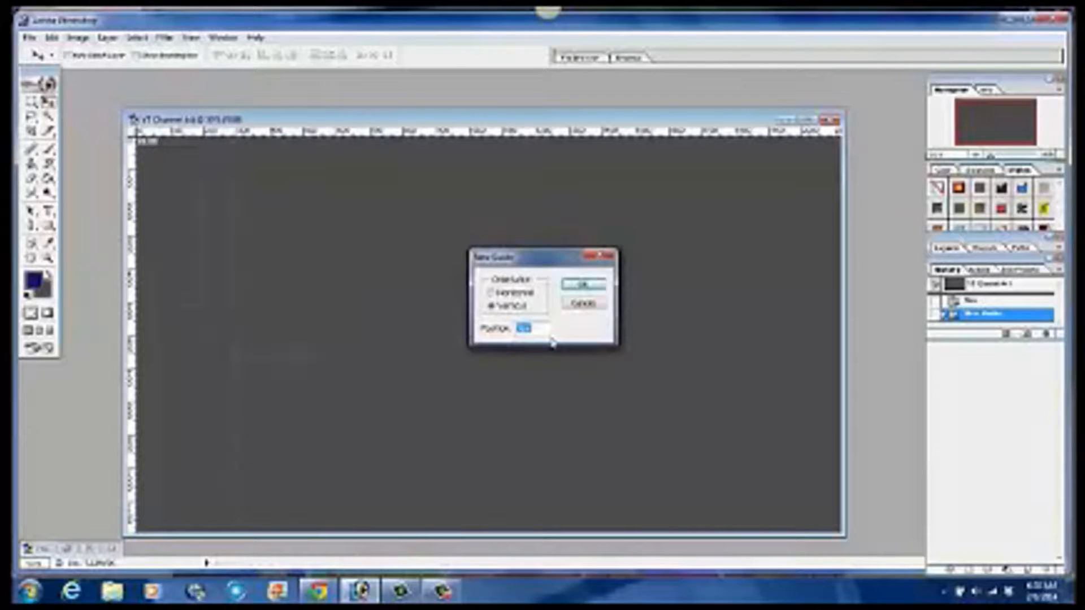
text(405)
key(Return)
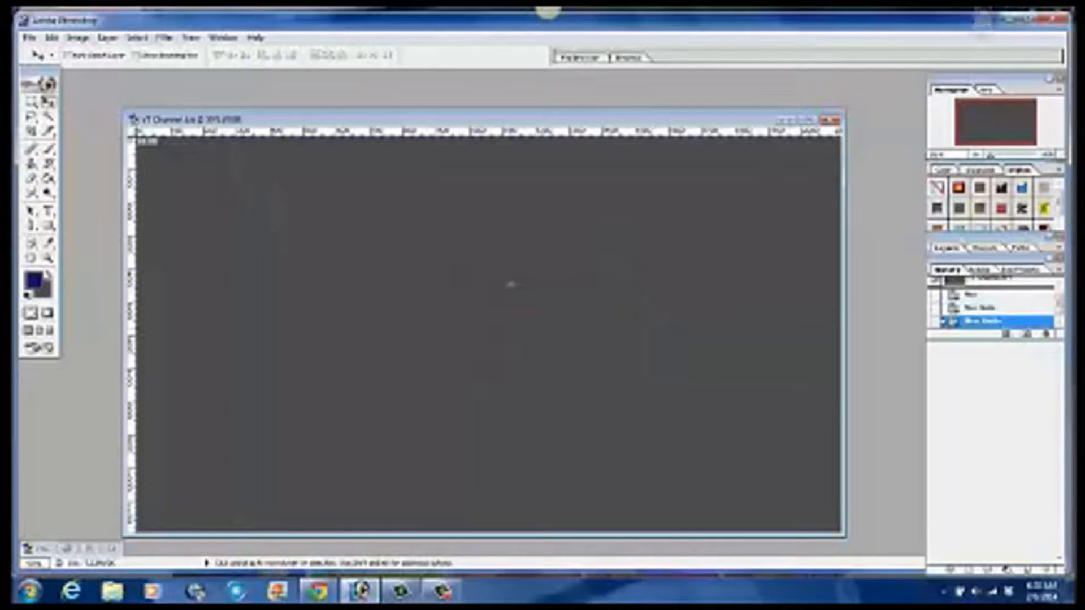
- Add a vertical guide at about 655 px and another at the canvas's horizontal centre, about 1060 px
click(191, 37)
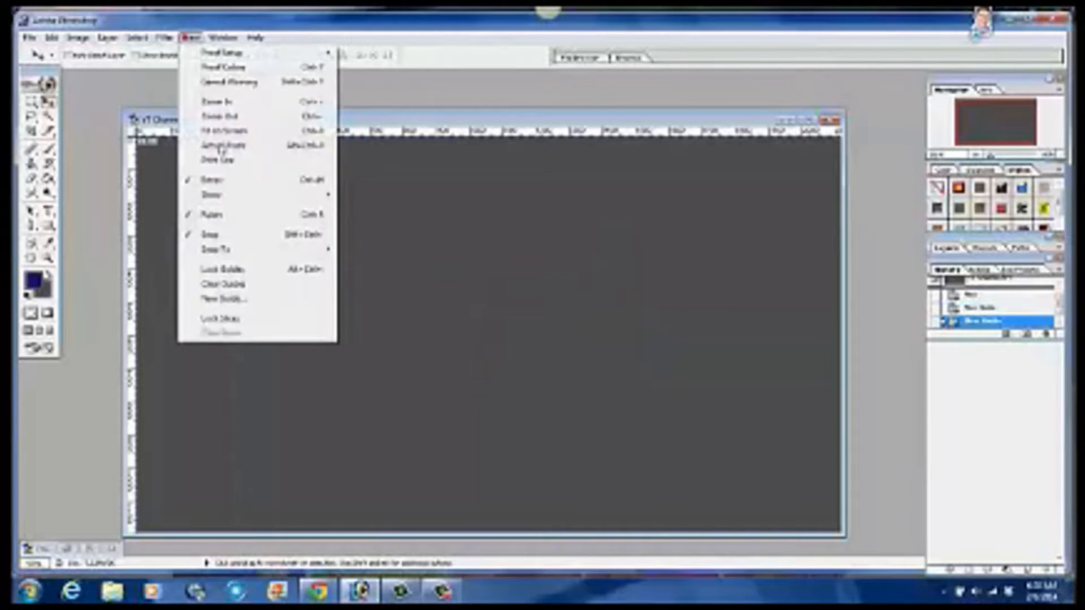
click(234, 300)
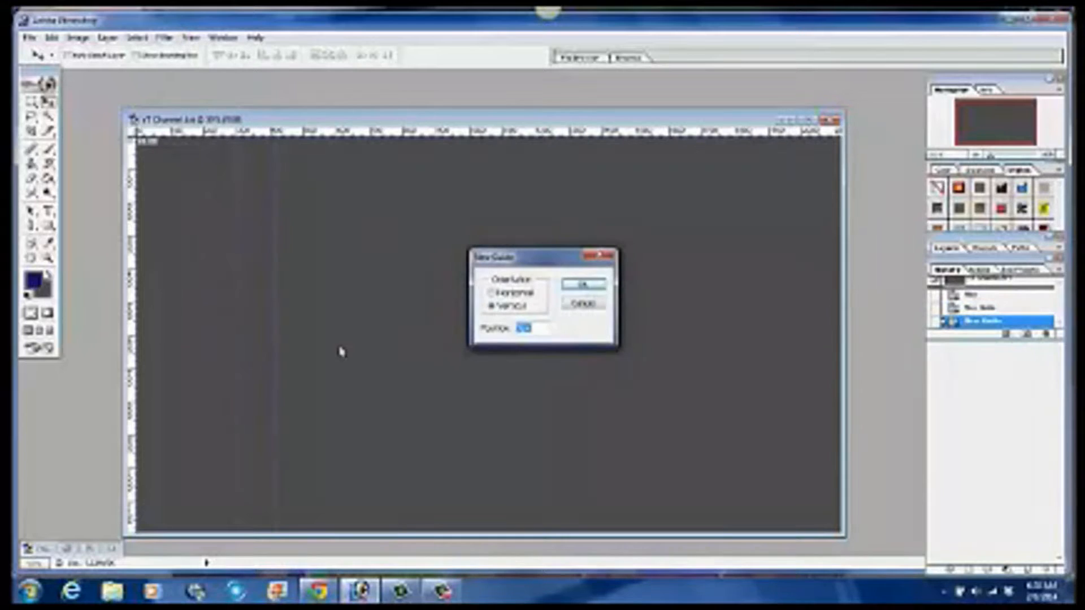
text(500)
key(Return)
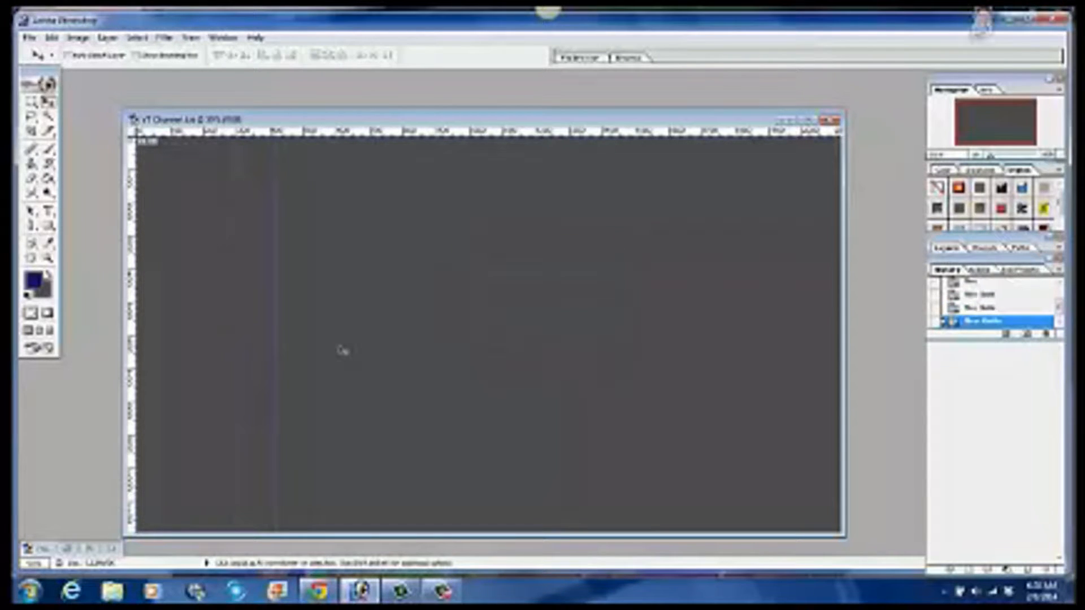
click(191, 38)
click(233, 300)
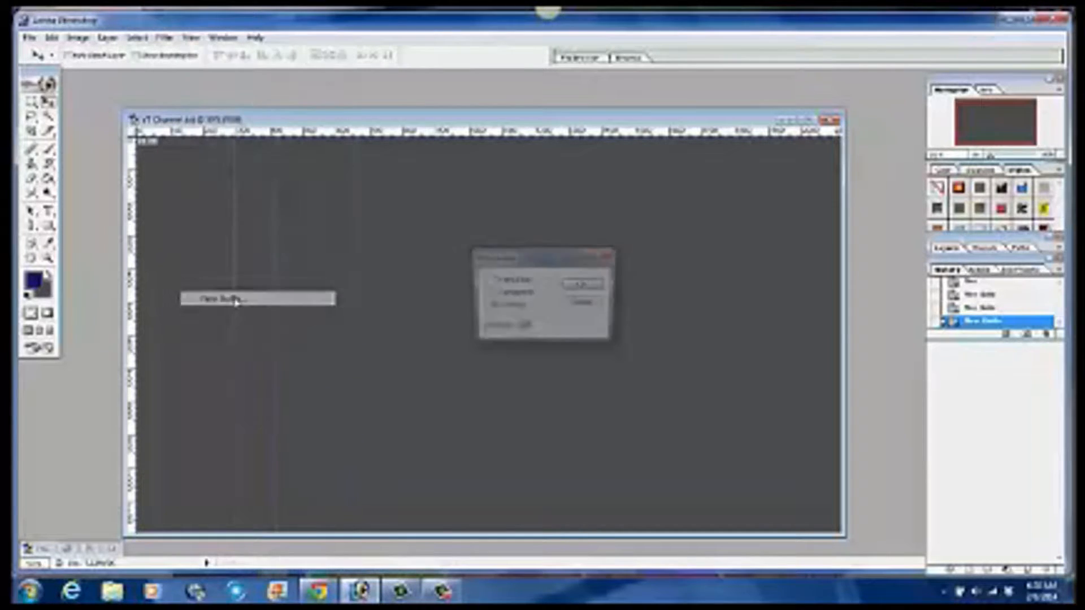
text(900)
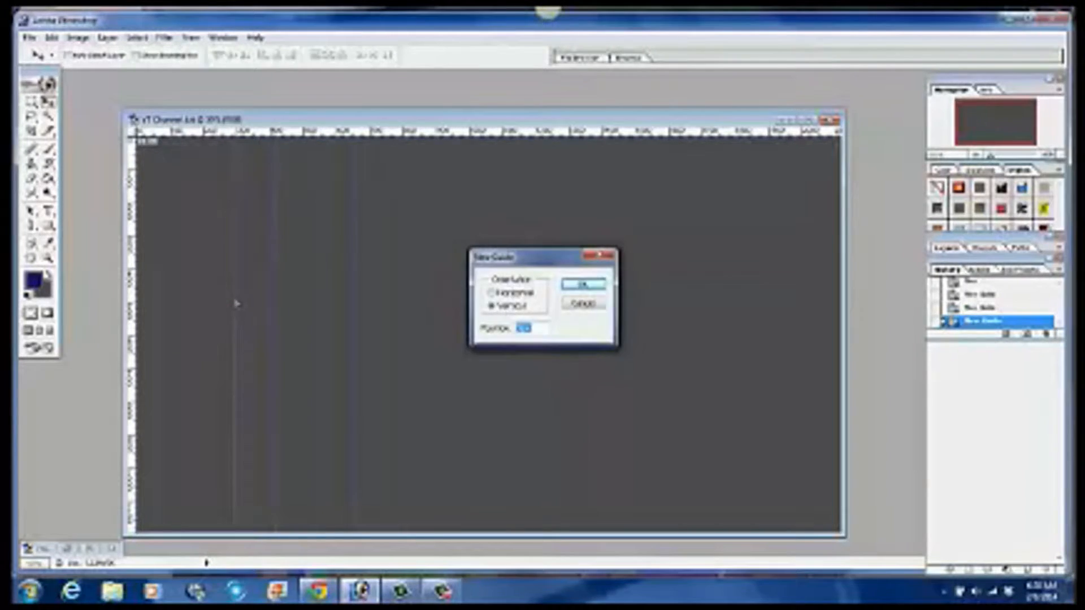
text(0)
key(Return)
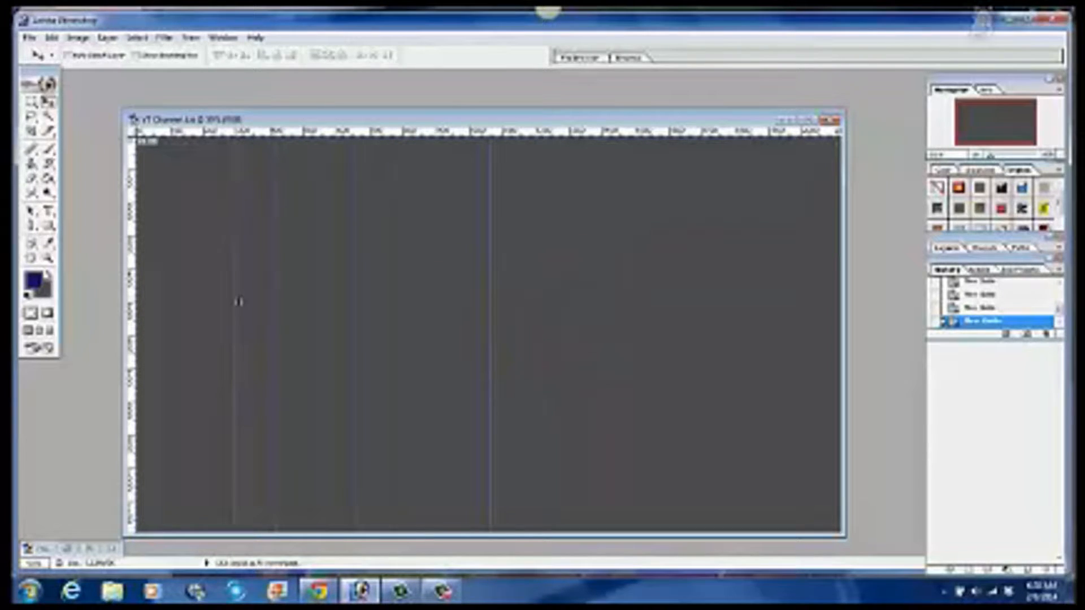
- Add two vertical guides in the canvas's right part, at about 1700 px and about 1830 px
click(189, 38)
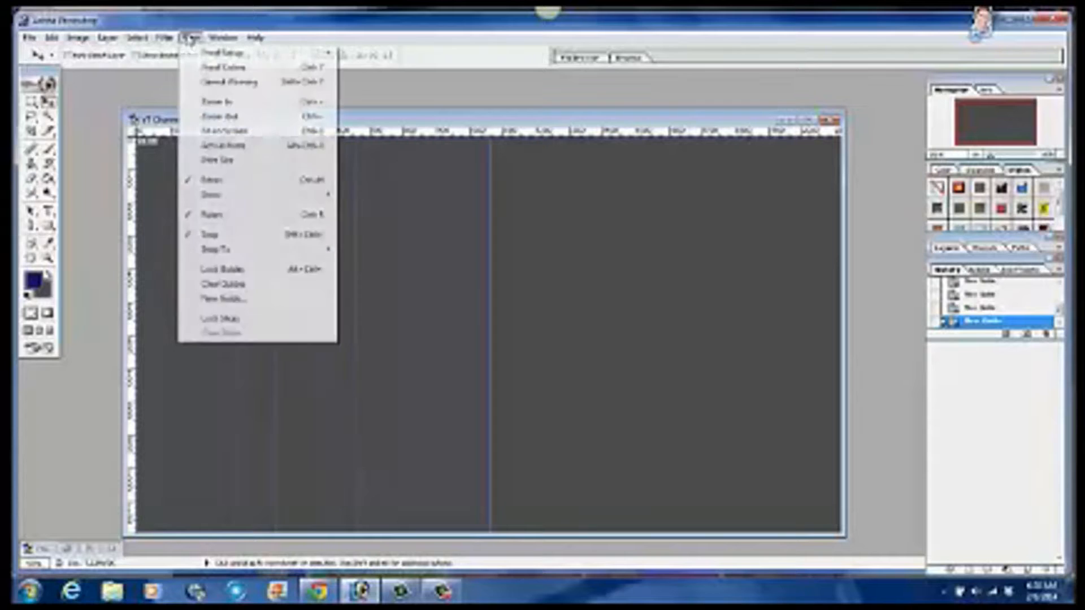
click(226, 298)
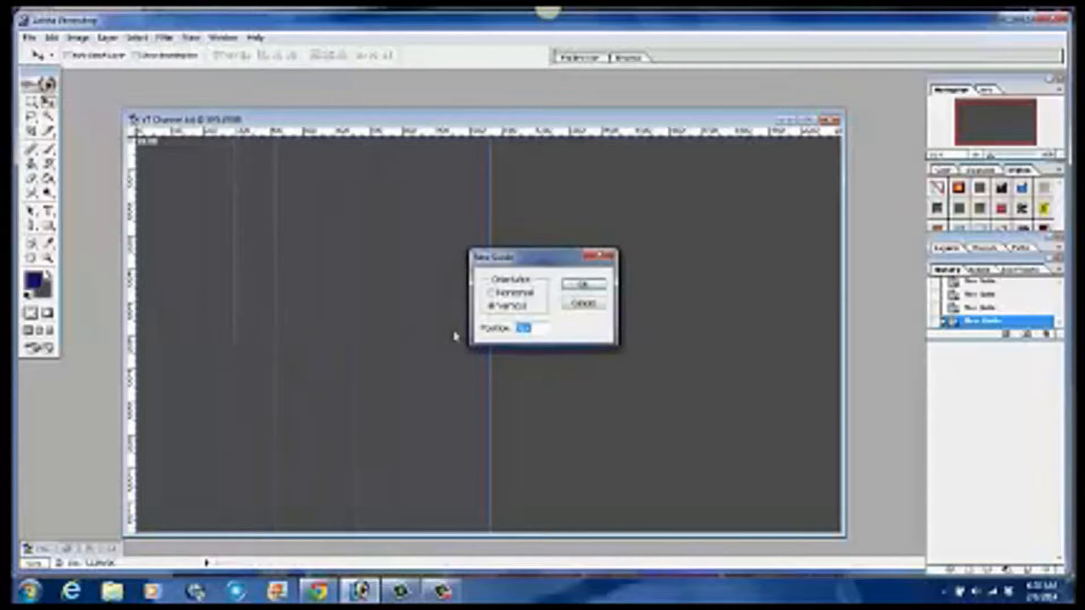
text(1180)
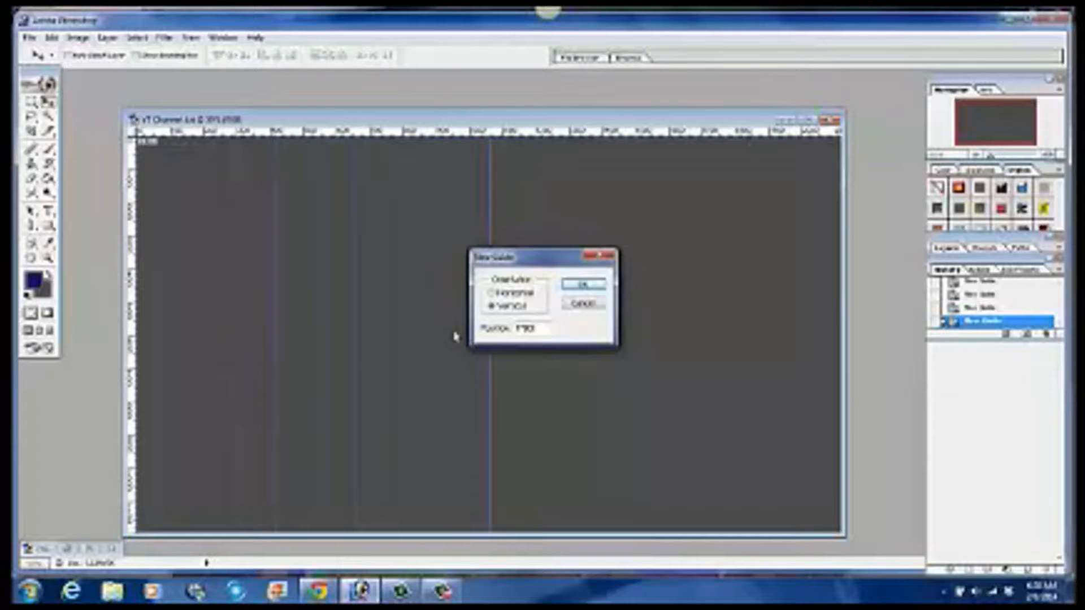
key(Return)
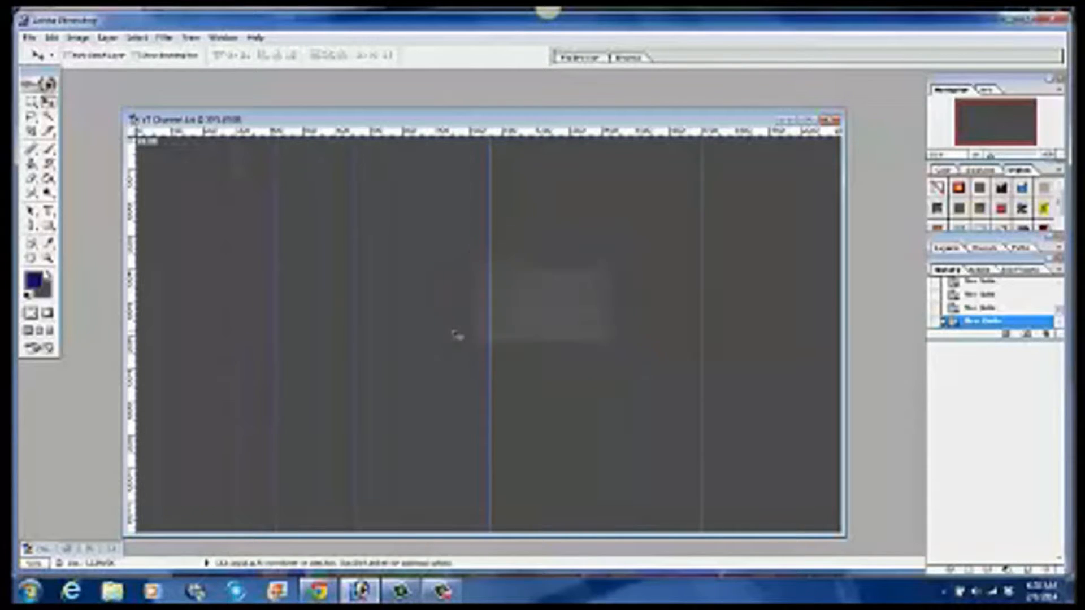
click(192, 40)
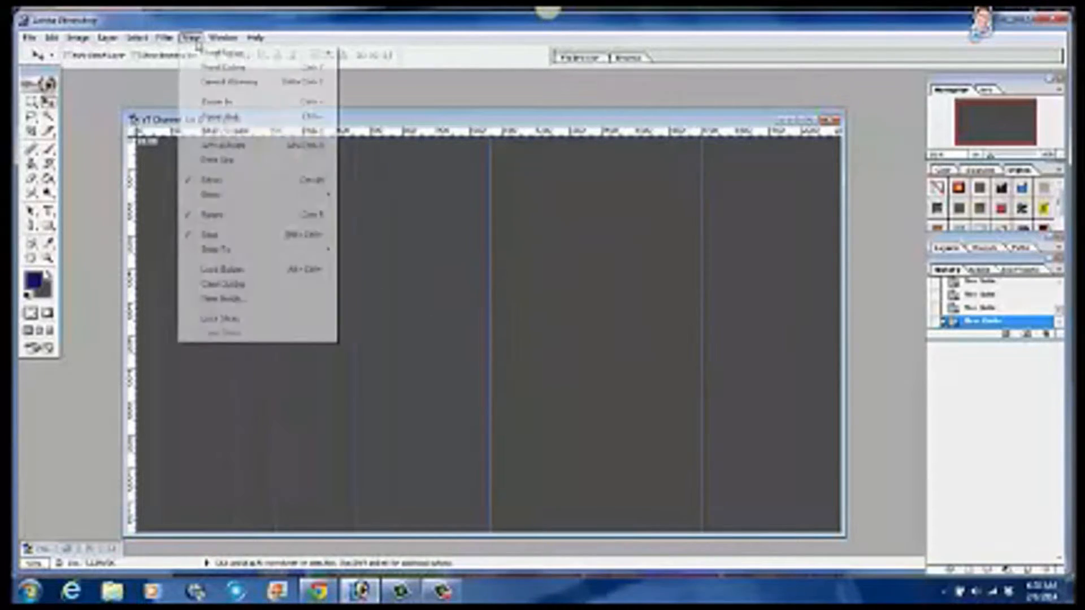
click(223, 299)
text(6028)
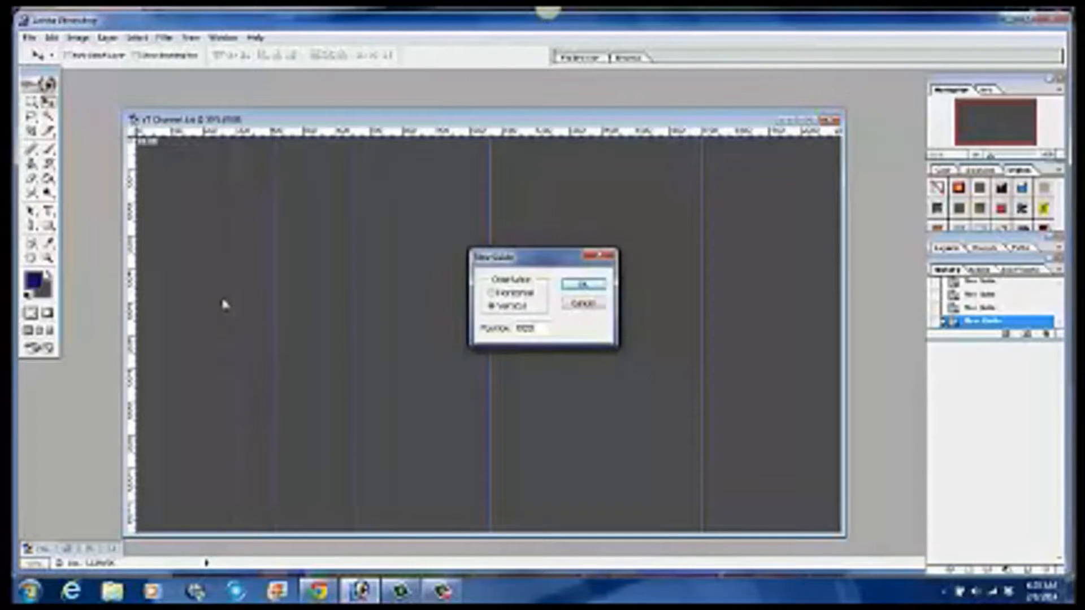
key(Return)
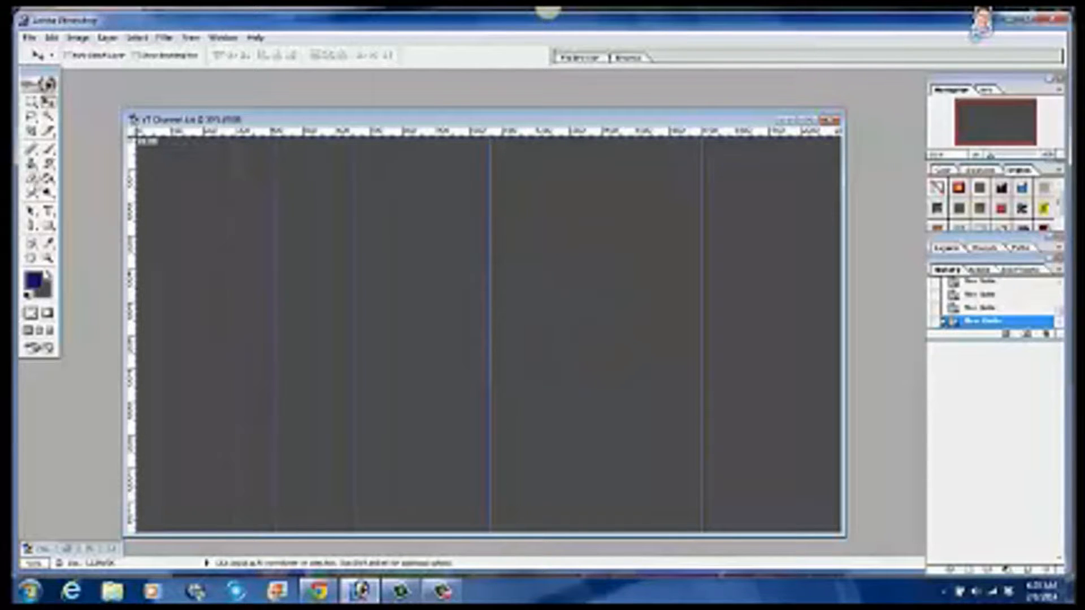
- Add a horizontal guide above the canvas's middle, at about 425 px
click(190, 37)
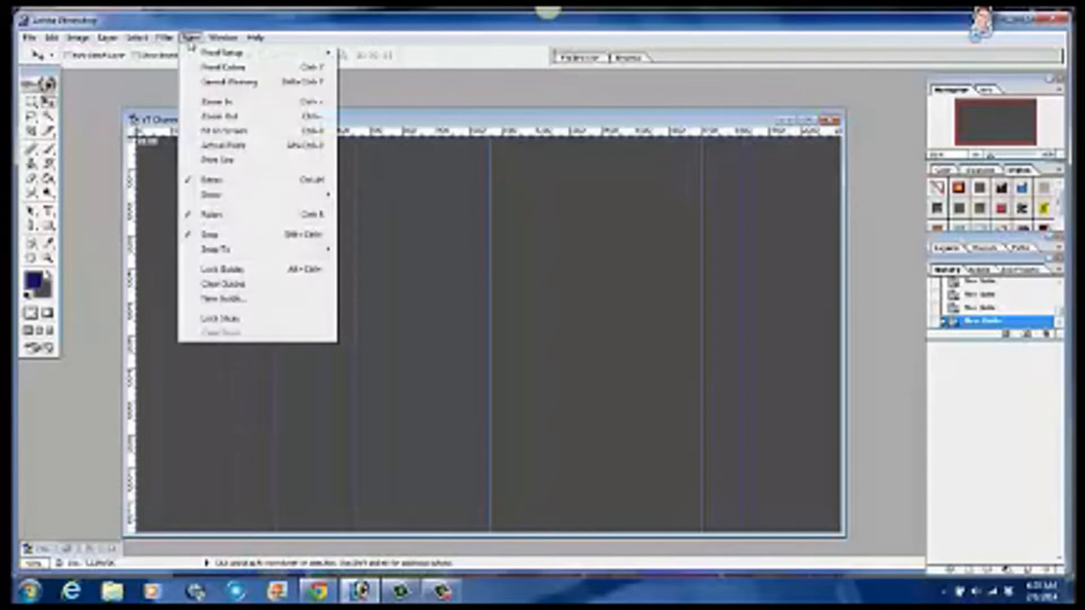
click(244, 299)
click(491, 293)
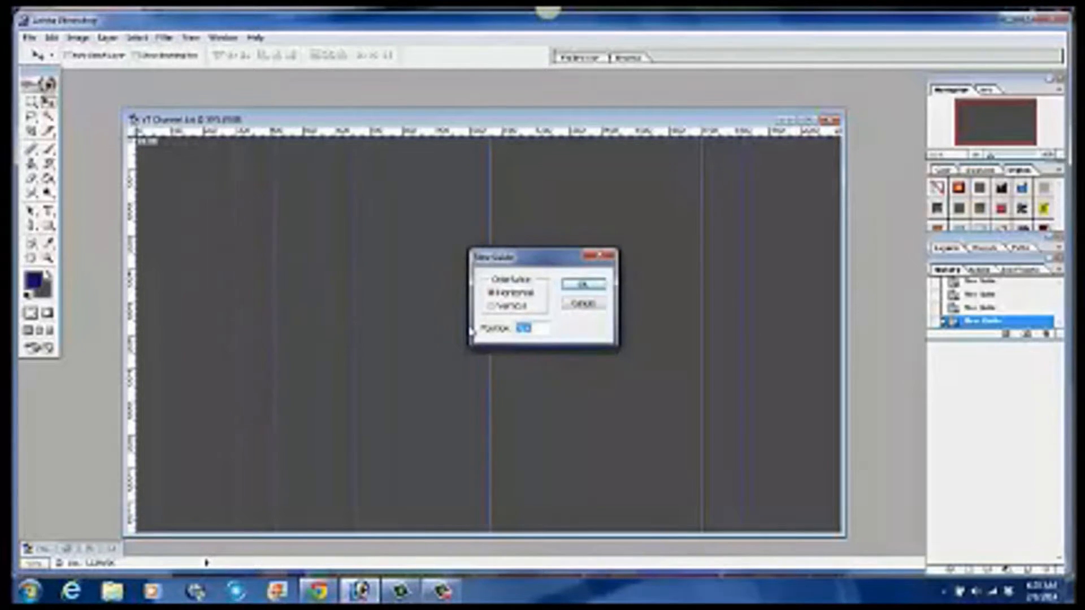
text(0)
key(Return)
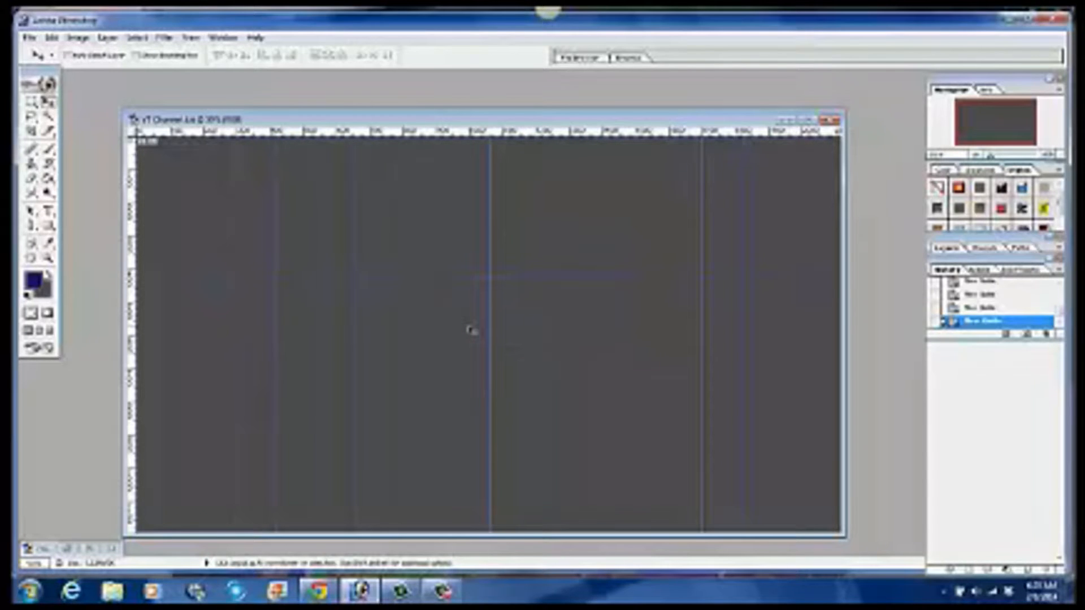
- Add a horizontal guide at the canvas's vertical centre, about 600 px
click(191, 37)
click(237, 302)
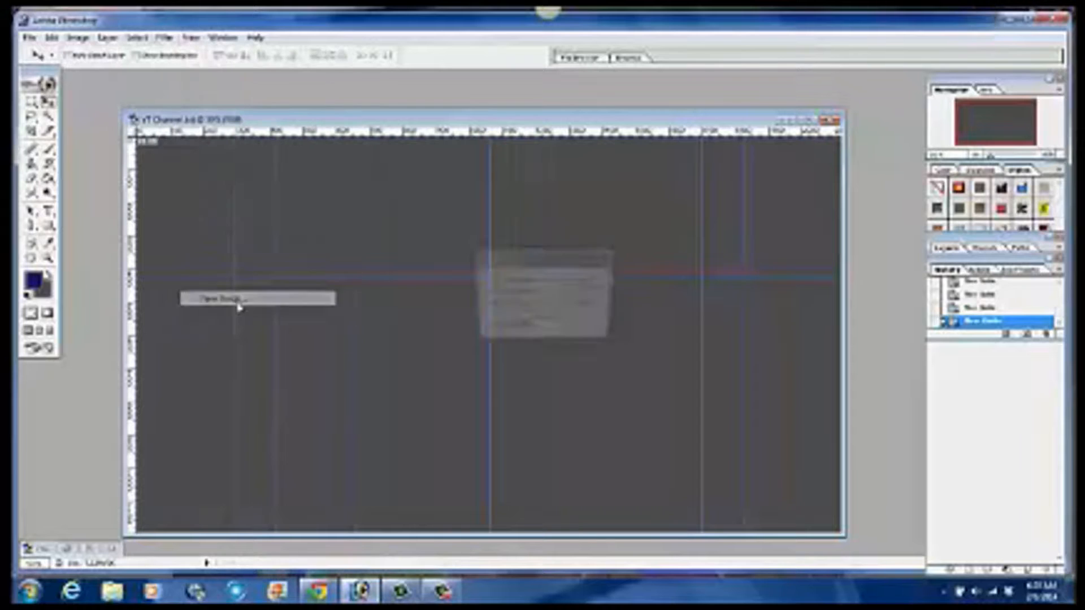
click(490, 292)
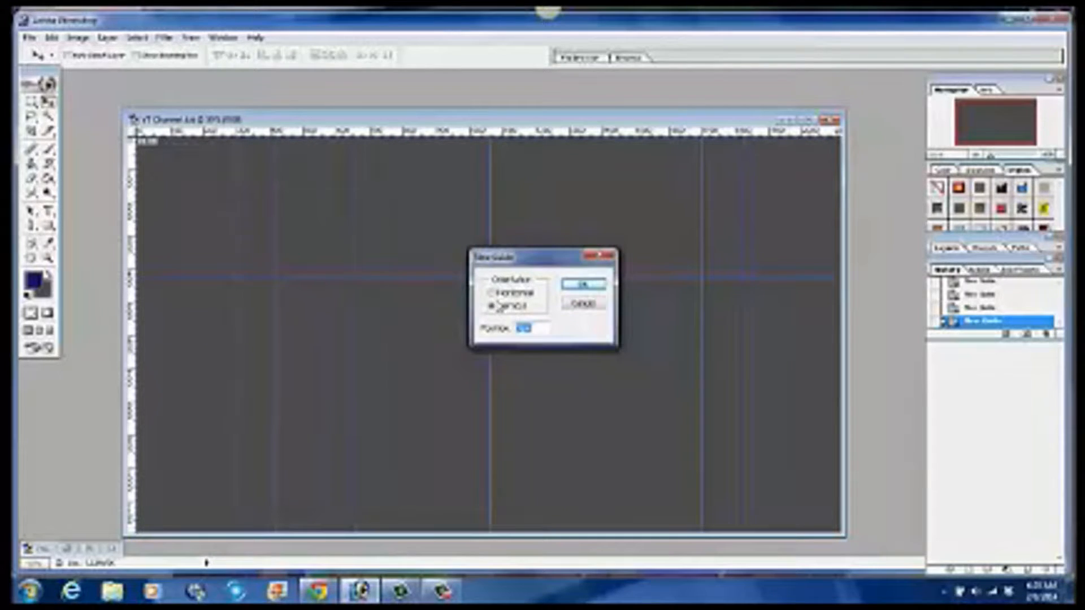
drag(543, 332, 493, 331)
text(200)
click(583, 286)
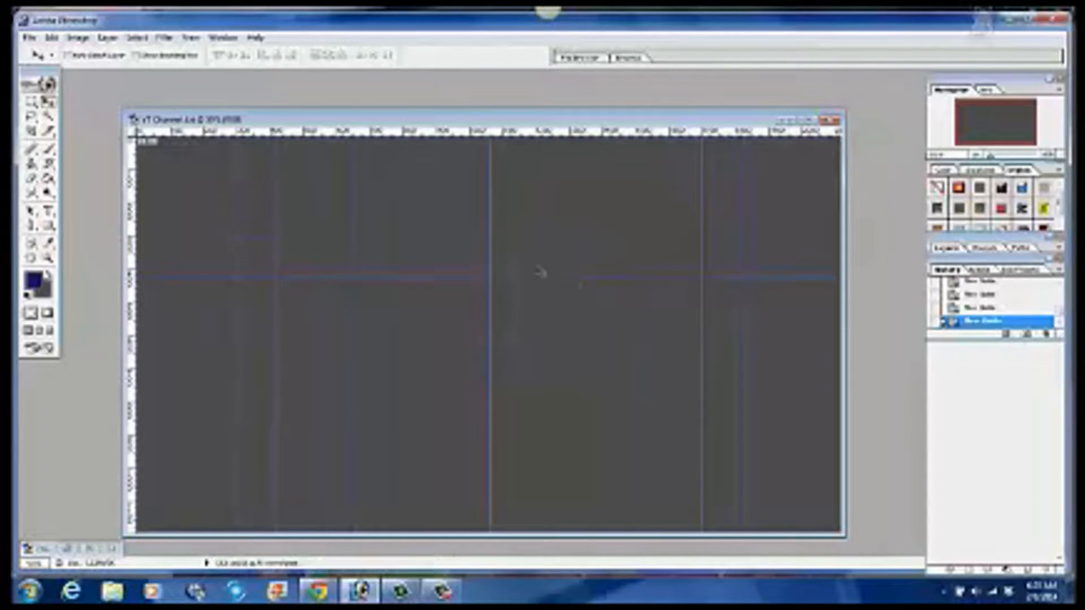
- Add a horizontal guide below the canvas's middle, at 771 px
click(191, 37)
click(251, 301)
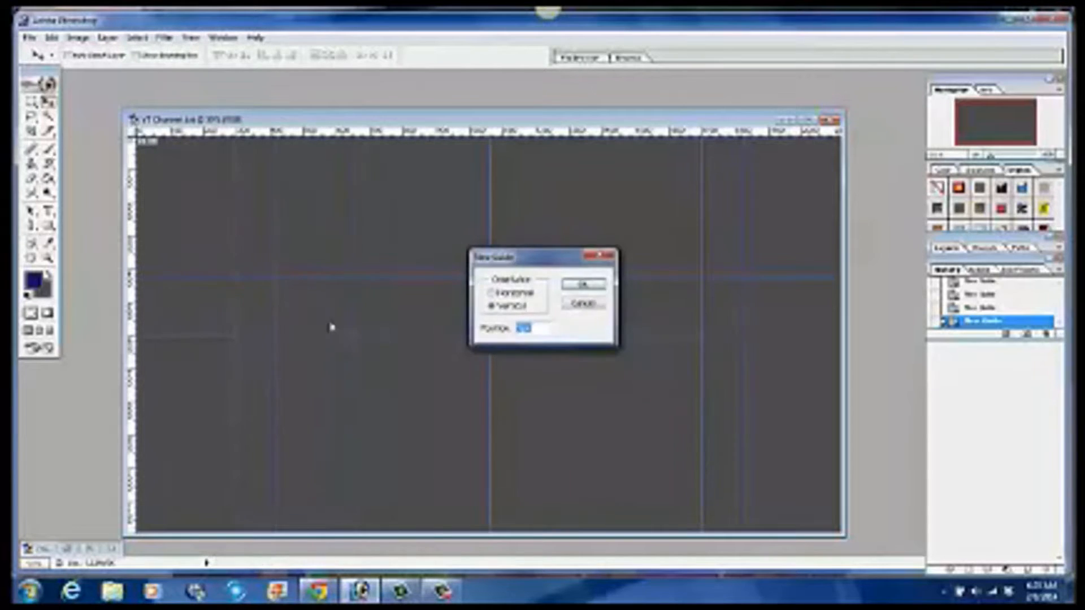
click(491, 293)
text(771)
key(Return)
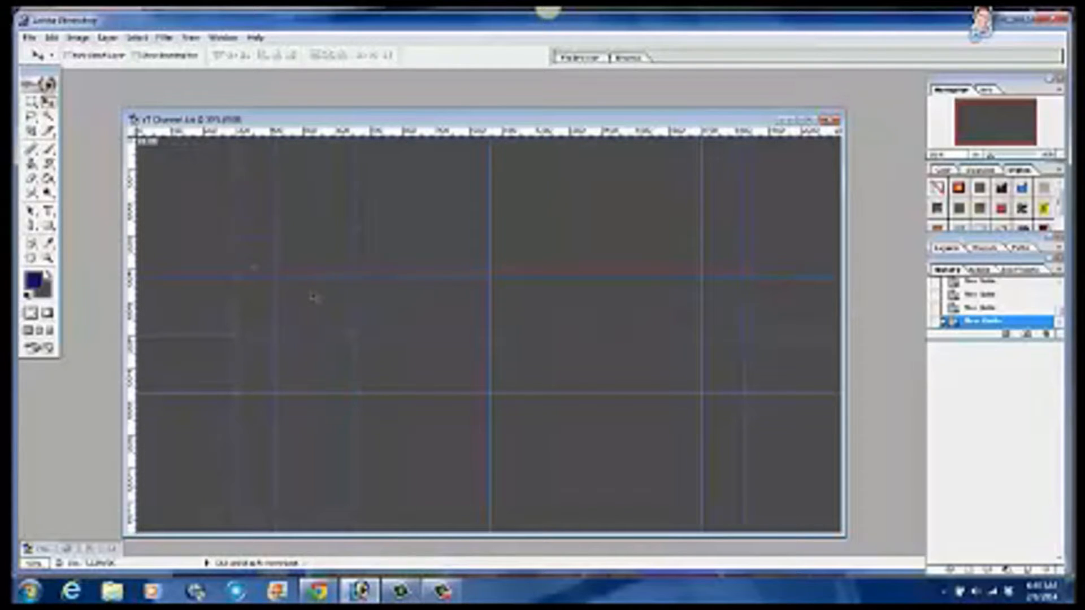
- Create a second document about 200 by 200 pixels and move its window clear of the toolbox
click(31, 38)
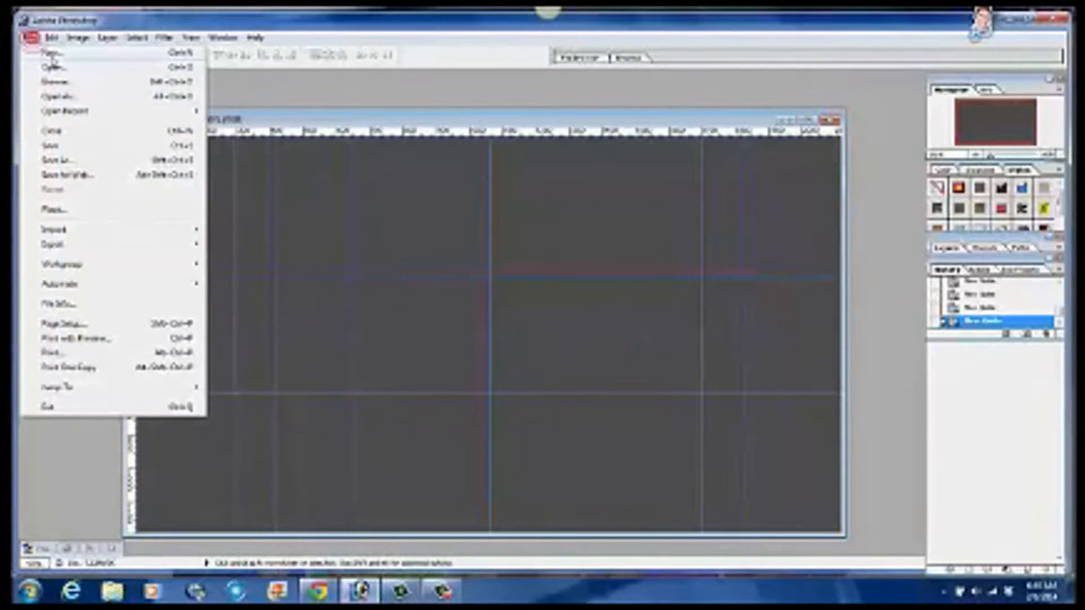
click(48, 53)
double_click(649, 289)
text(2560)
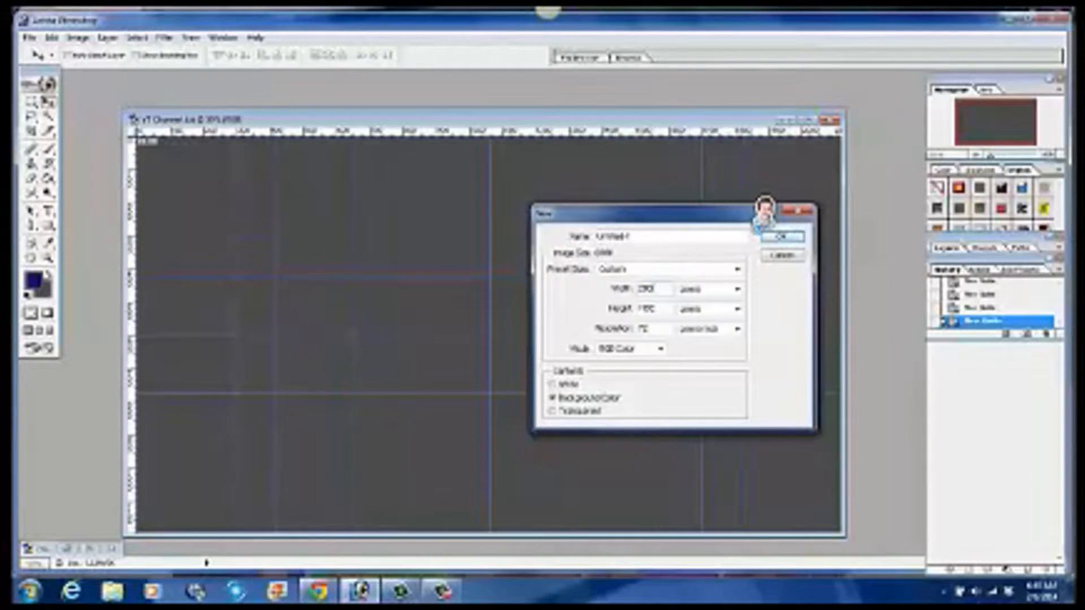
key(Tab)
key(Tab)
text(2560)
click(780, 240)
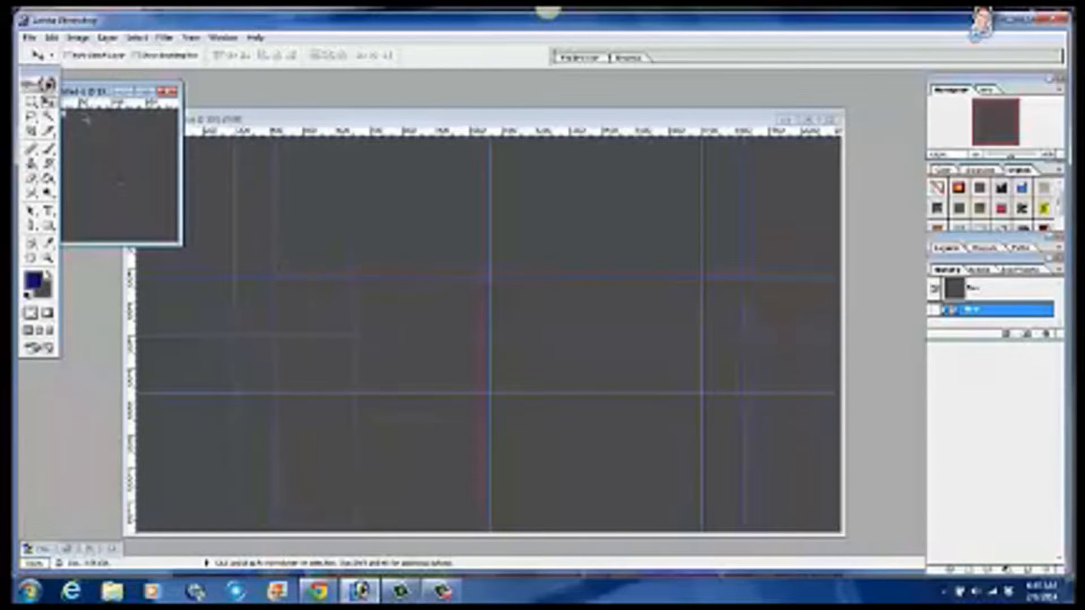
drag(81, 93, 147, 151)
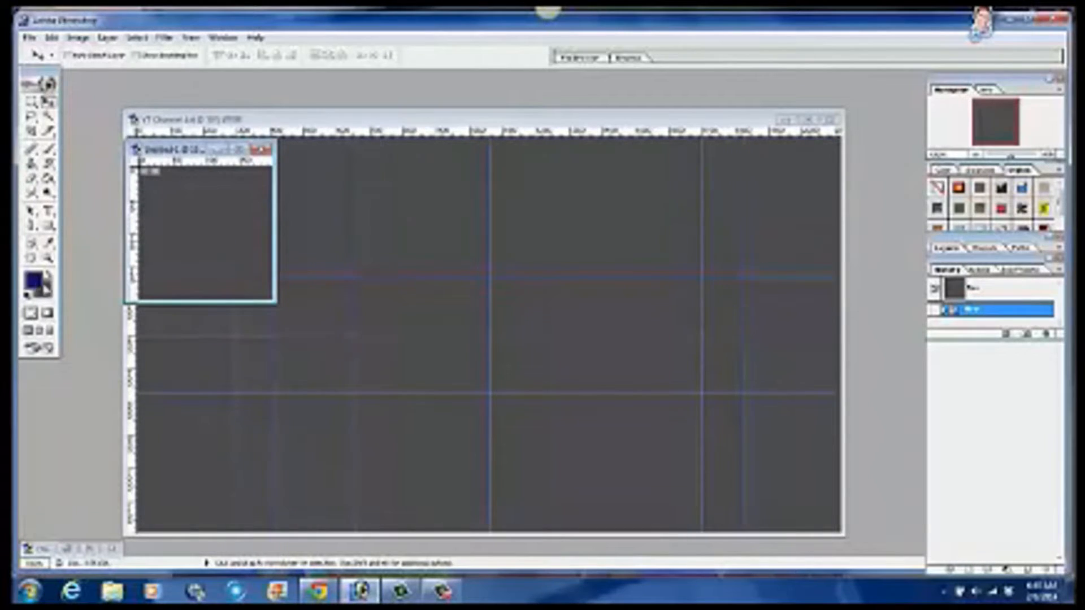
- Fill the small document with bright red and place the square in YT Channel Art, where the 655 px vertical and 425 px horizontal guides cross
click(35, 281)
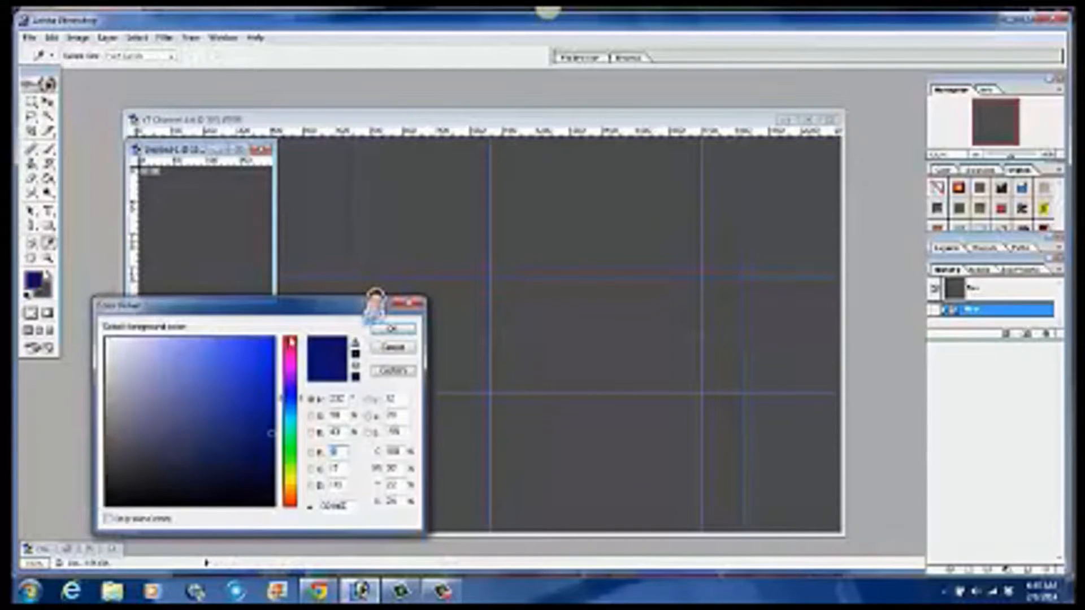
click(290, 340)
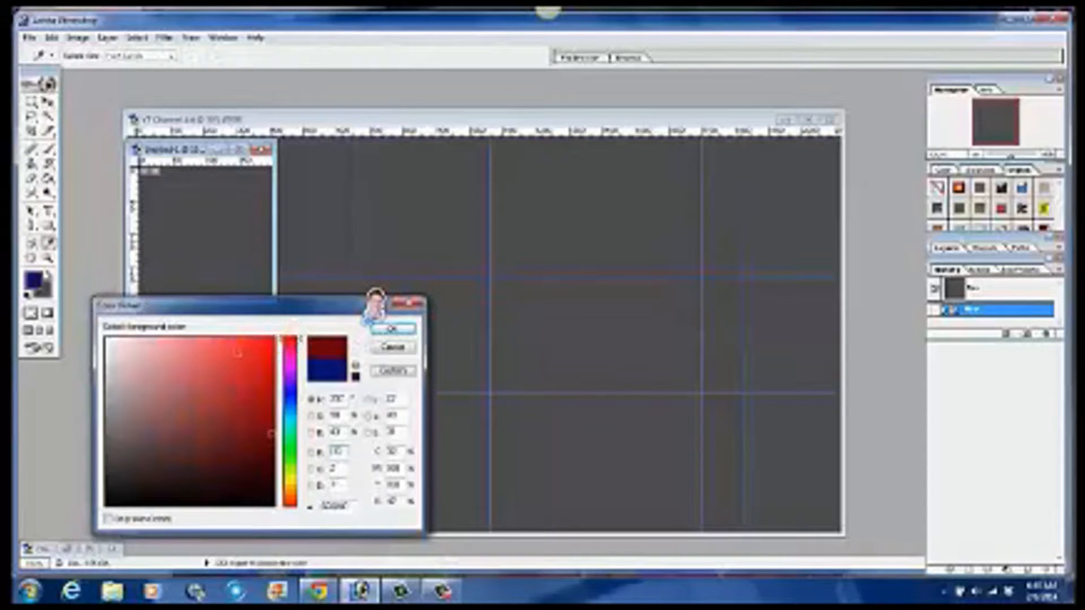
click(393, 329)
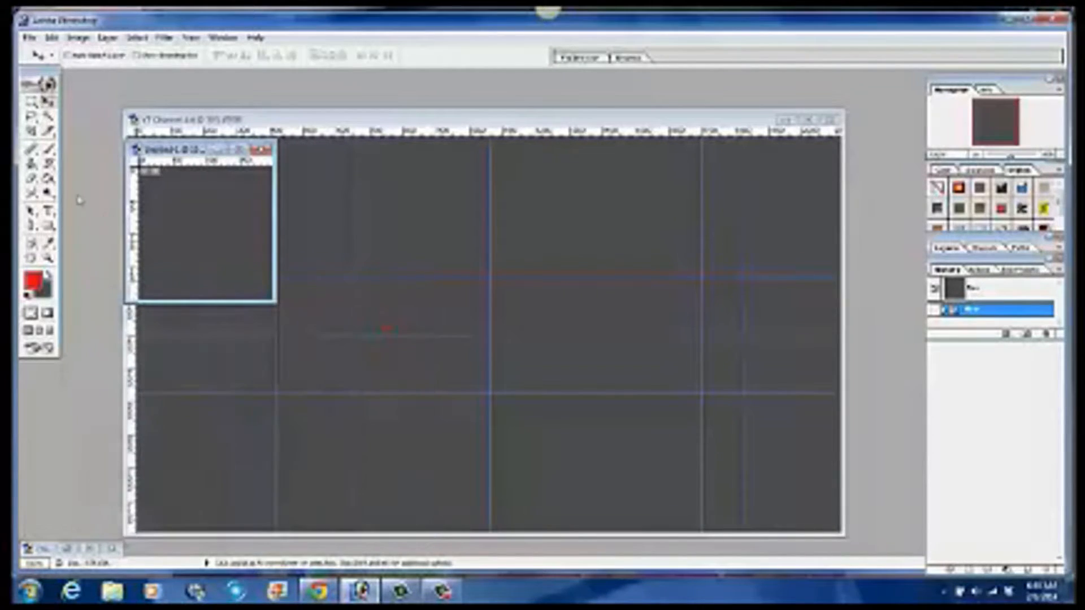
click(49, 179)
click(202, 226)
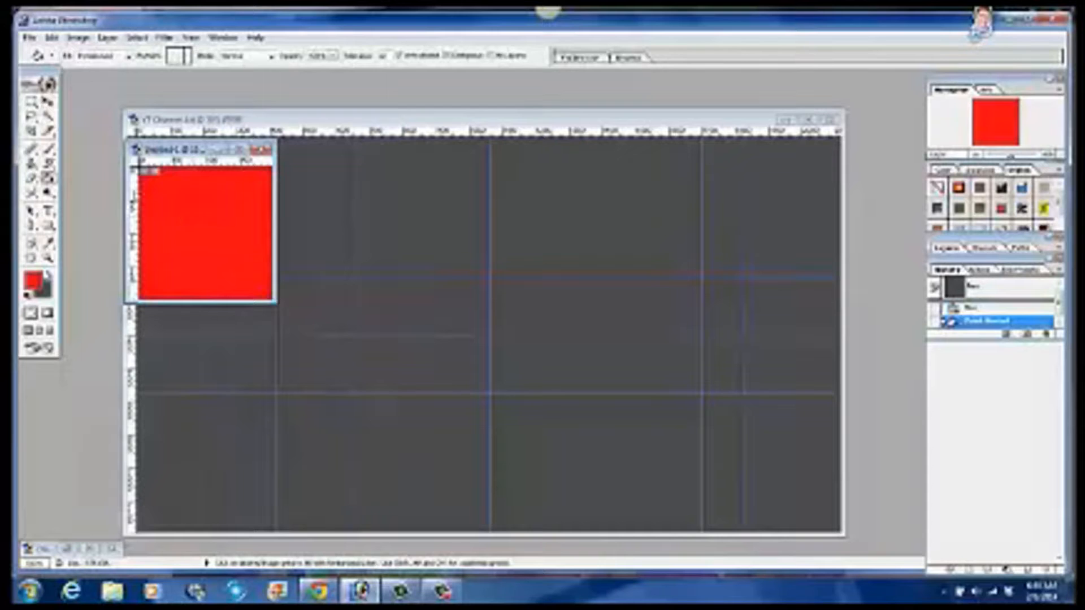
click(48, 102)
drag(209, 242, 317, 316)
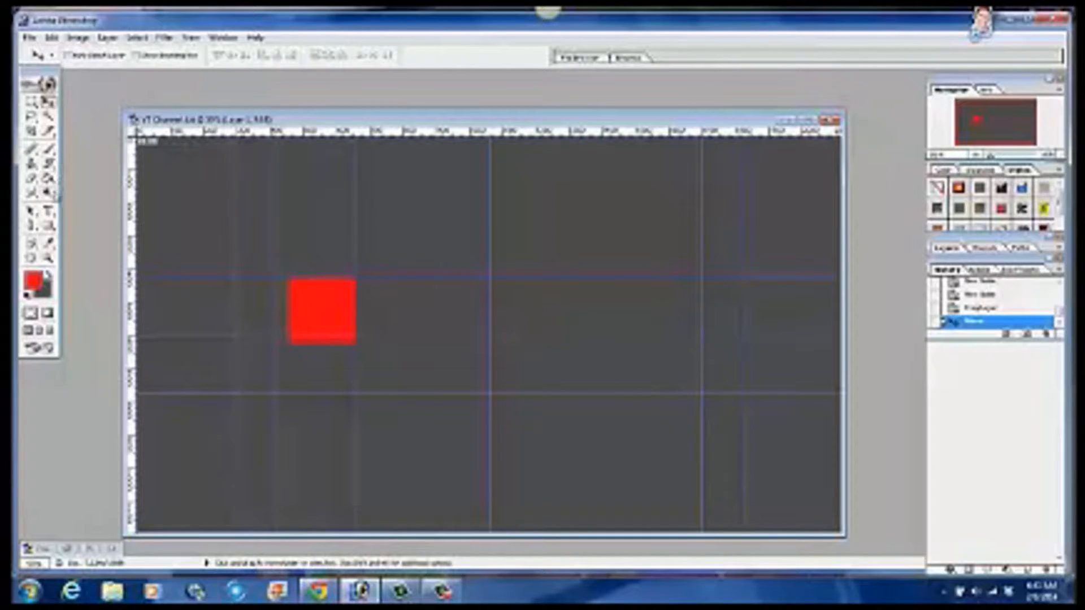
- Add the black text "Channel Icon" on two lines over the red square
click(48, 210)
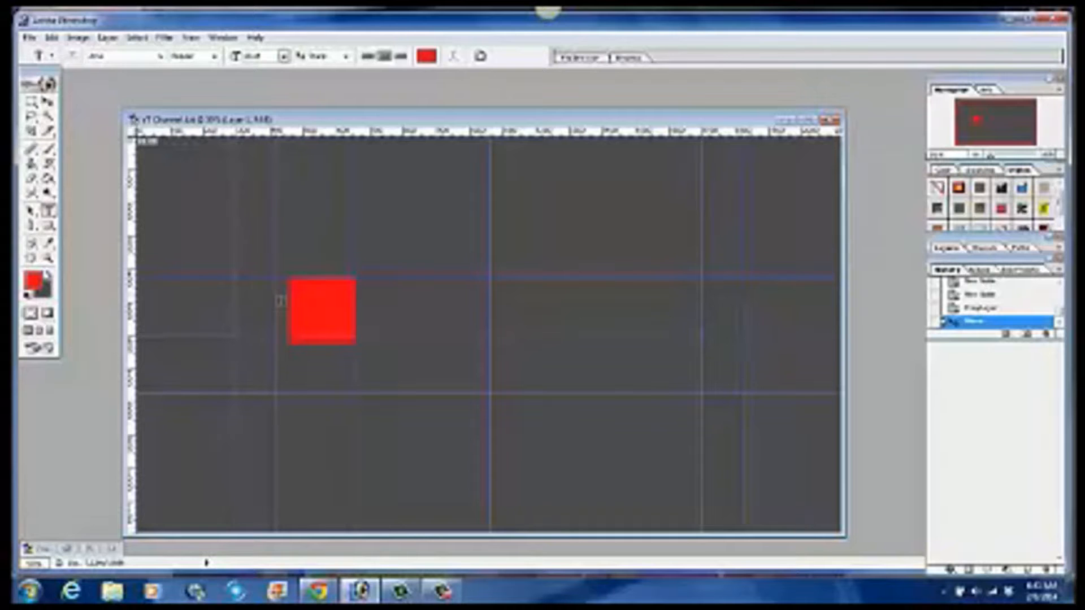
click(427, 56)
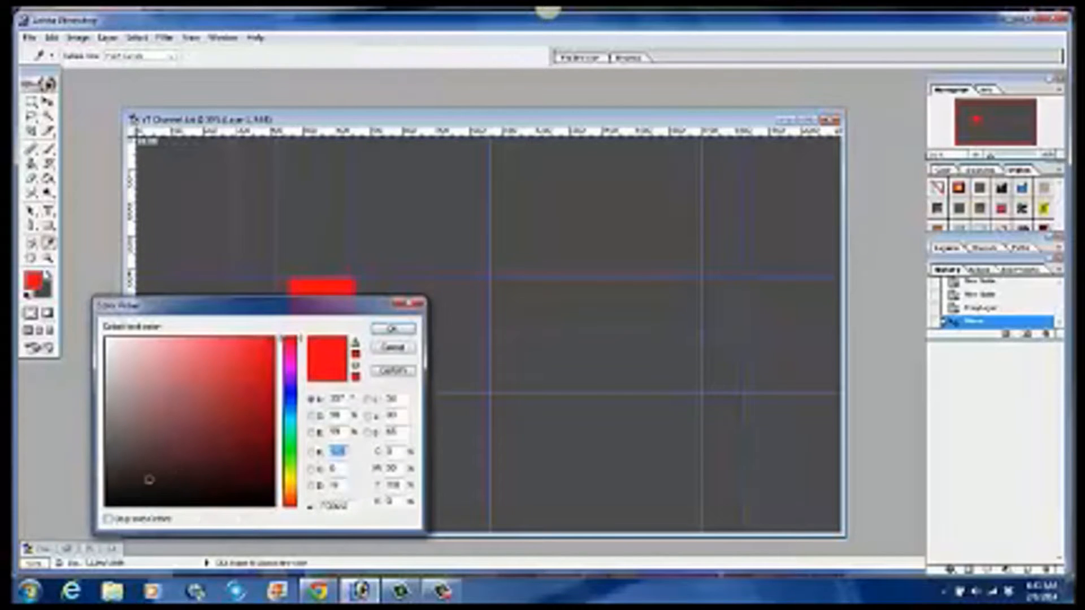
click(112, 504)
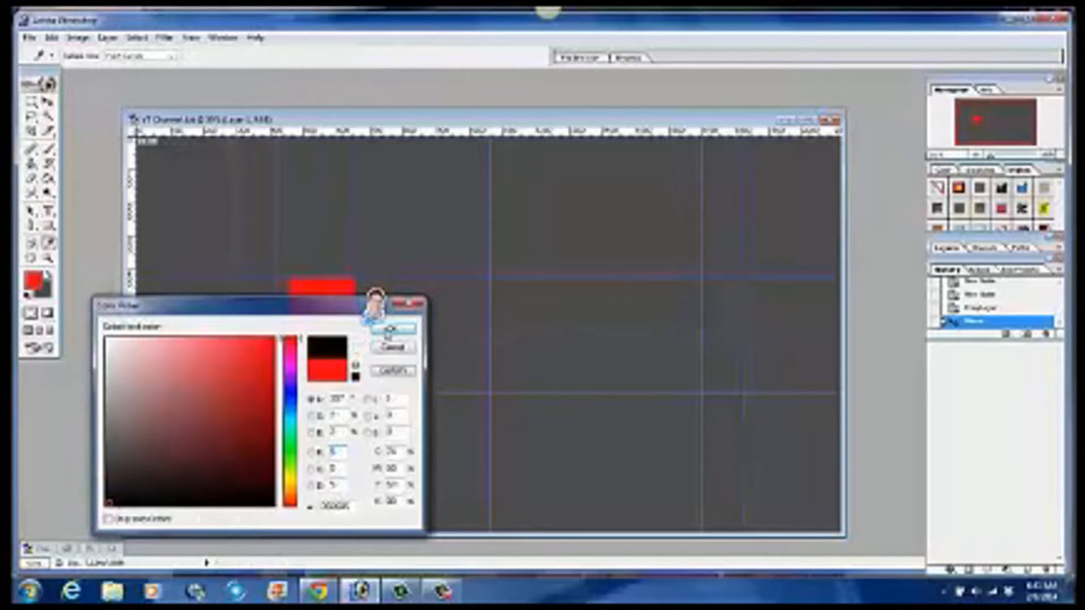
click(393, 328)
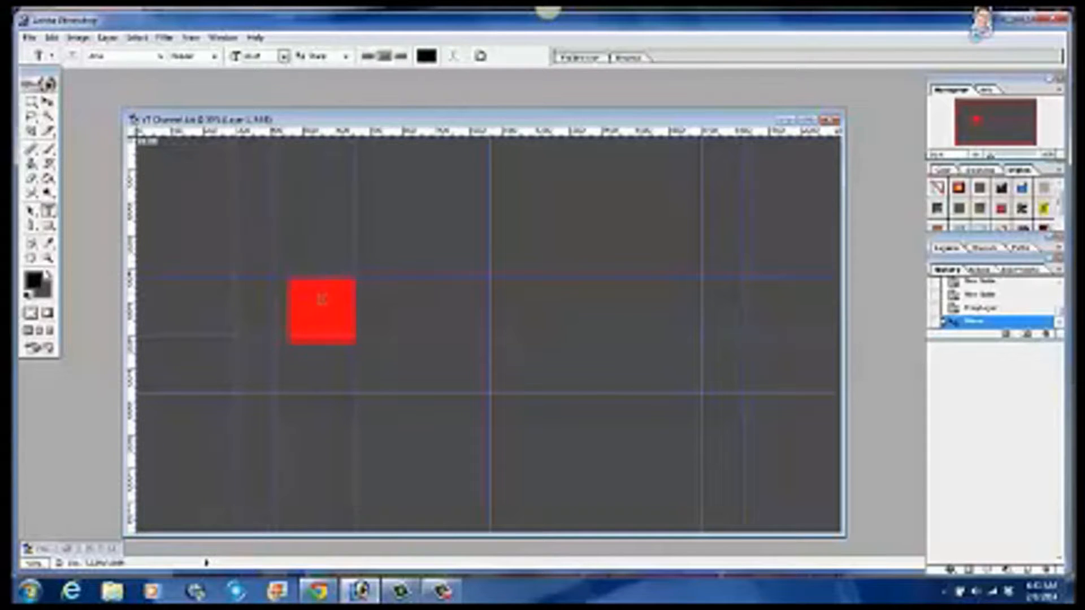
click(320, 303)
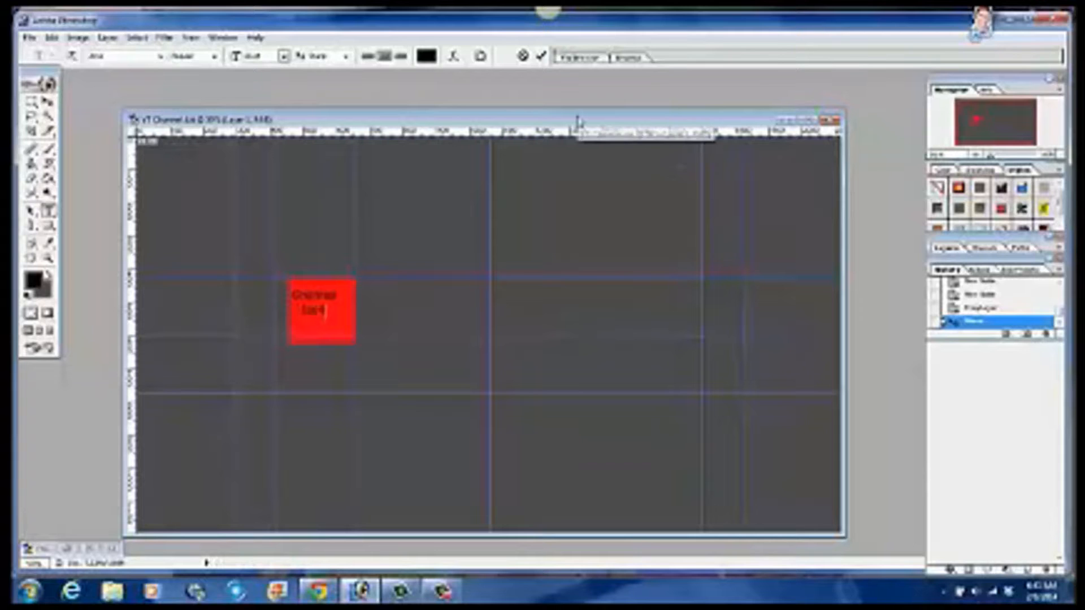
- Shift the YT Channel Art window slightly and commit the text by switching to the Move tool
drag(537, 125, 550, 110)
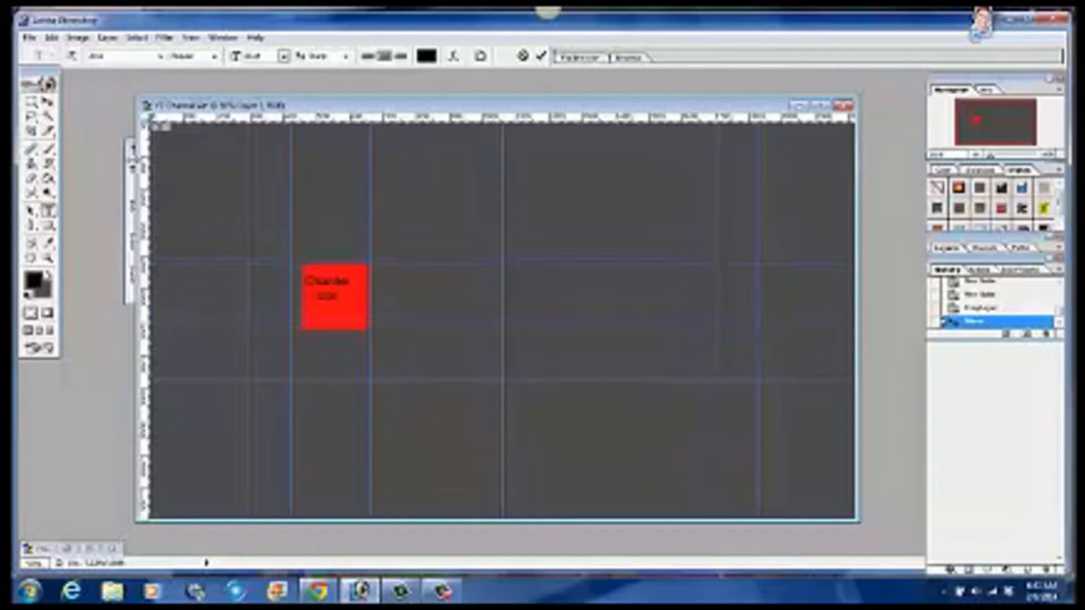
click(29, 38)
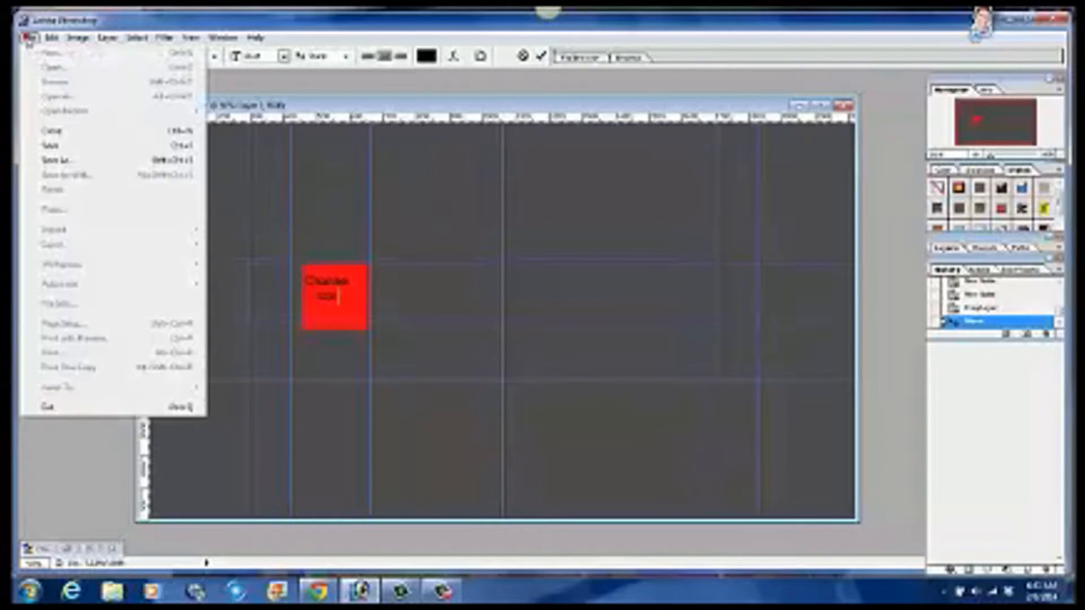
click(618, 108)
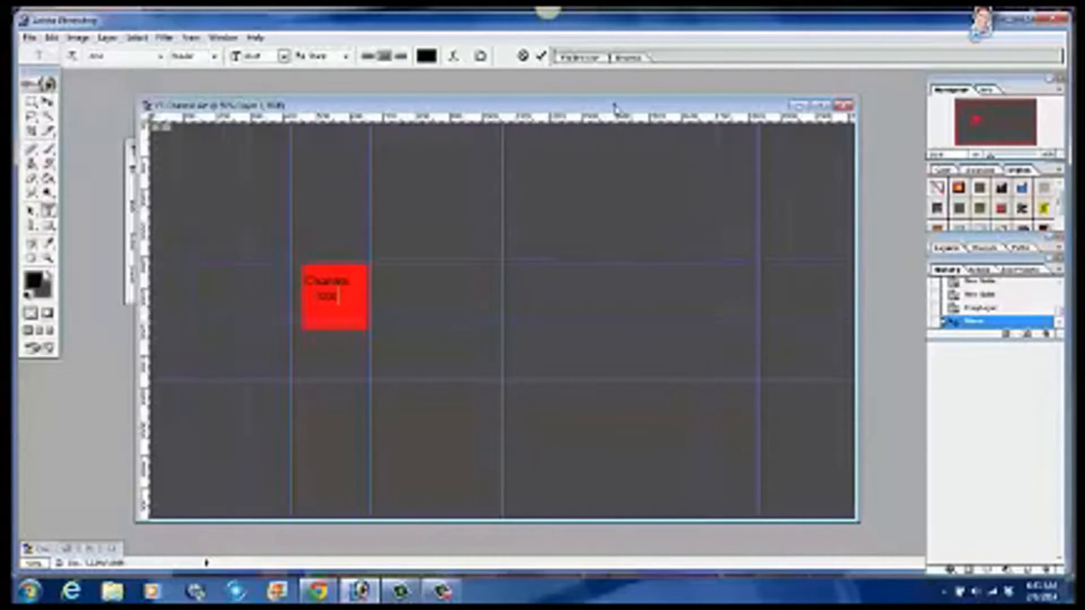
click(29, 38)
mouse_move(51, 37)
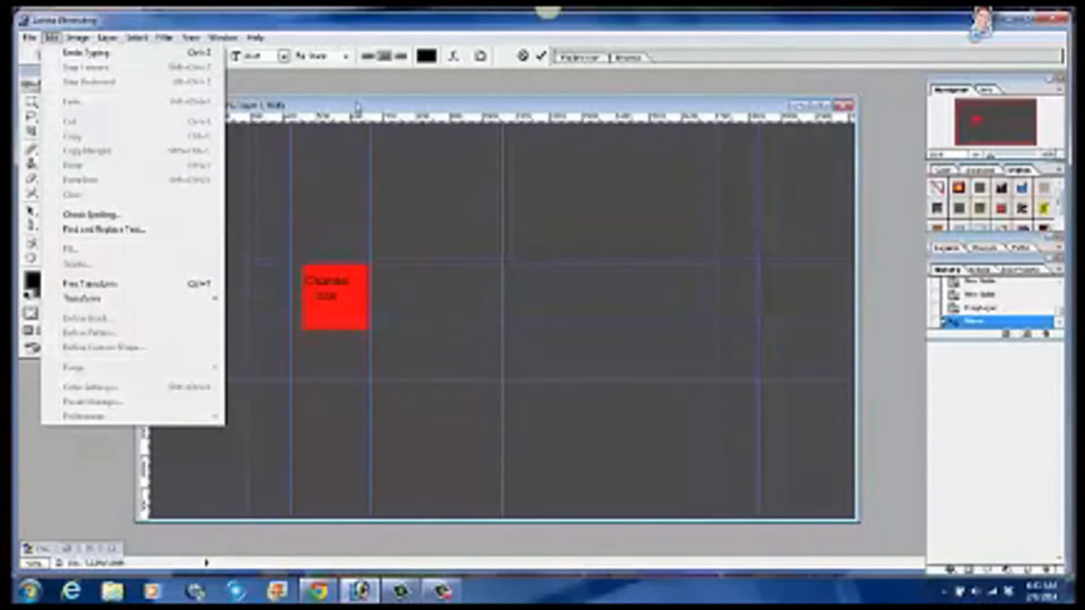
click(358, 106)
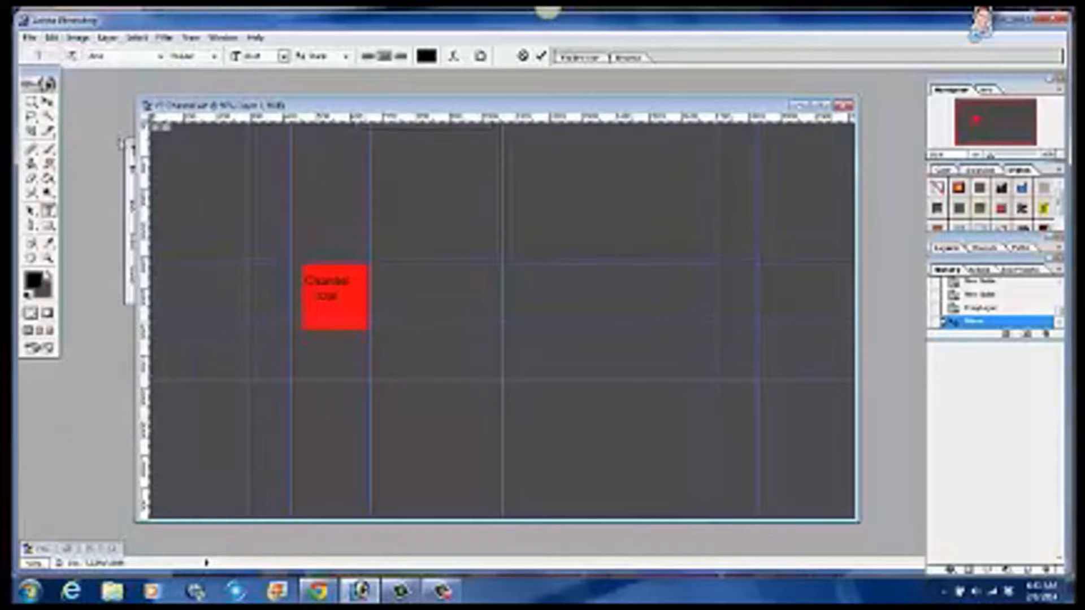
click(48, 102)
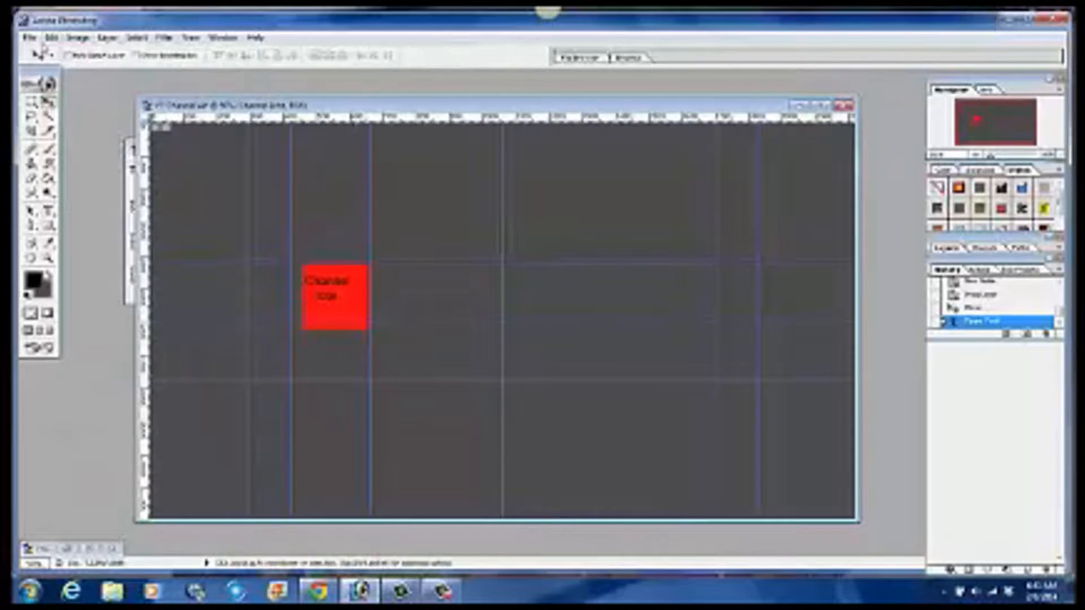
- Open the blue light-wave background image from the My Pictures folder
click(30, 38)
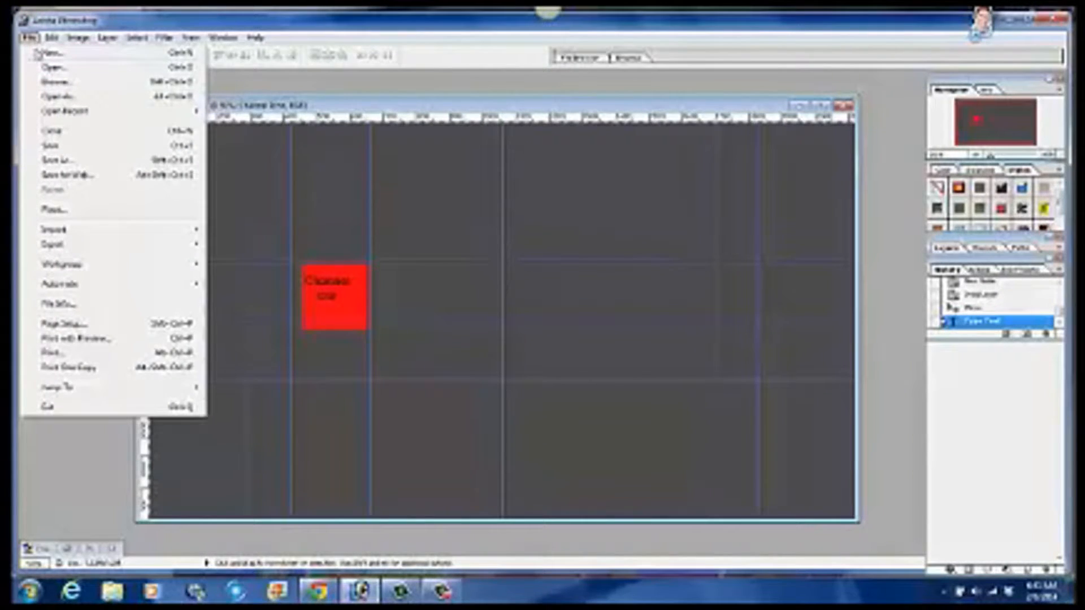
click(46, 67)
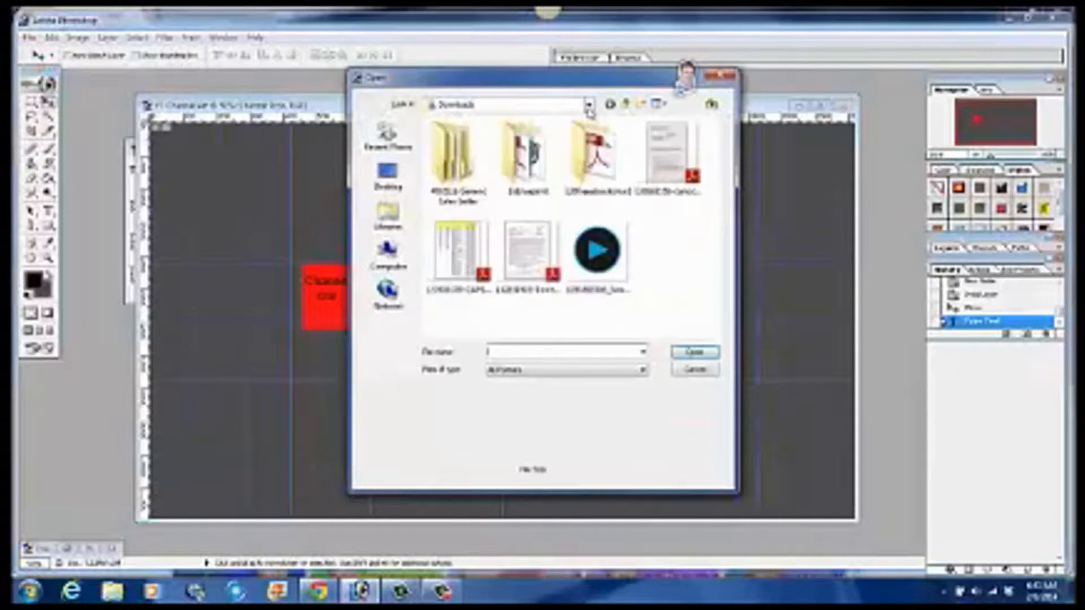
click(589, 107)
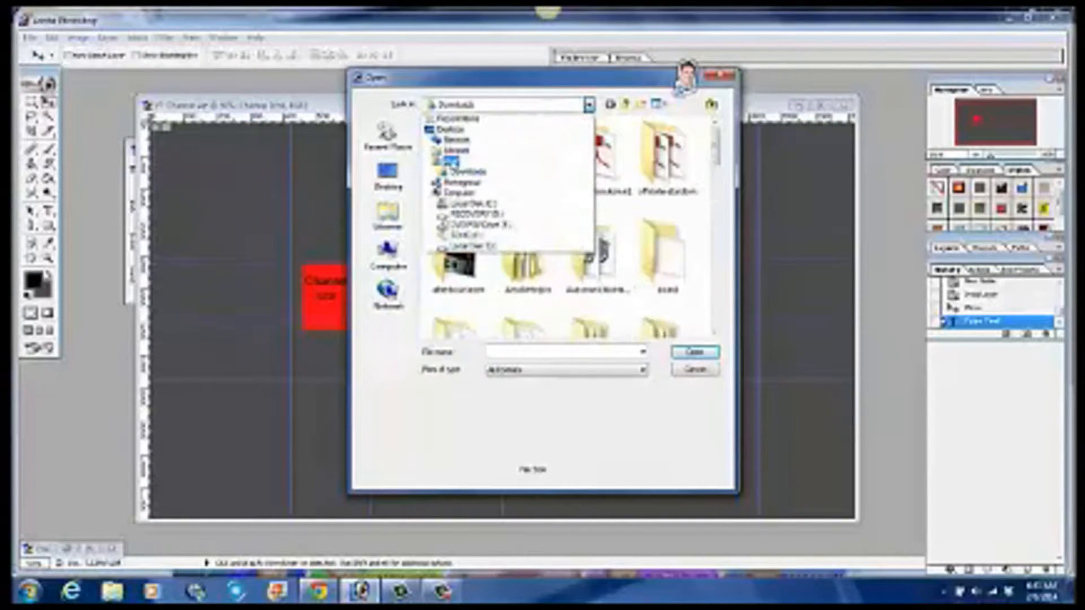
click(451, 161)
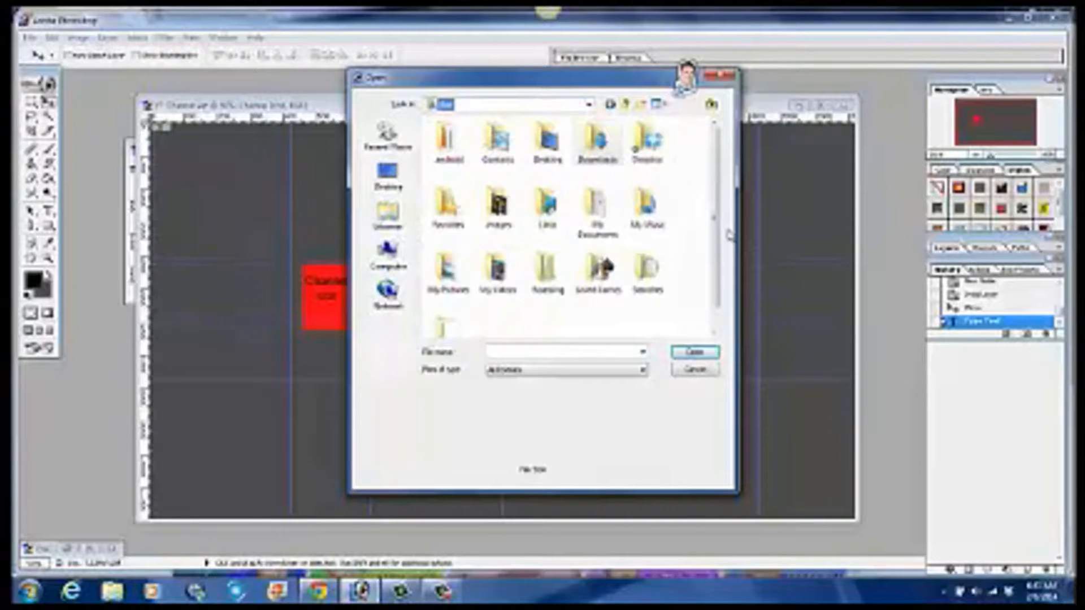
double_click(455, 283)
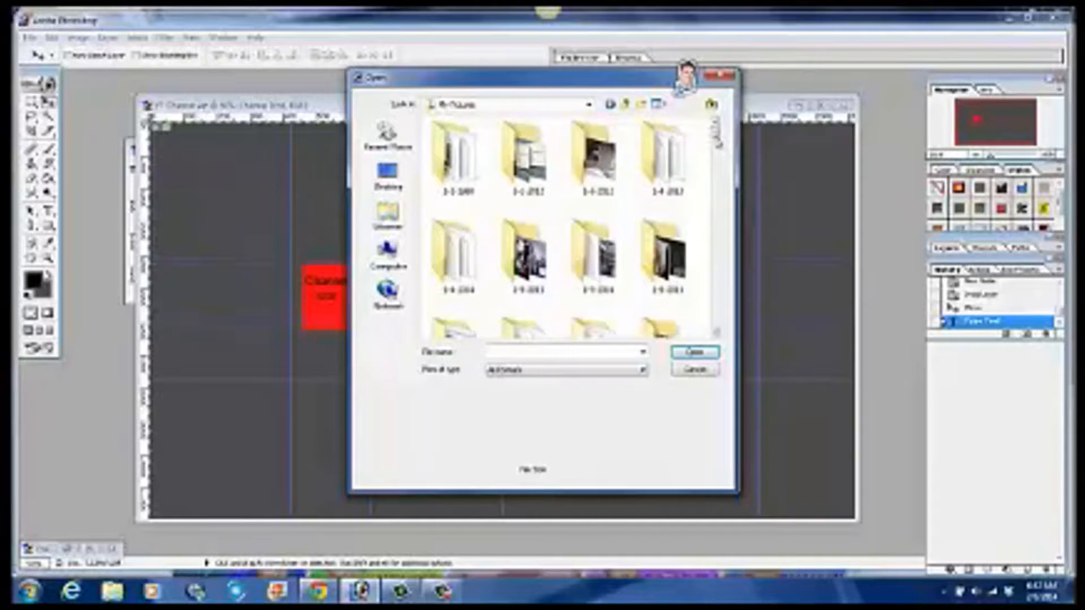
drag(717, 134, 727, 247)
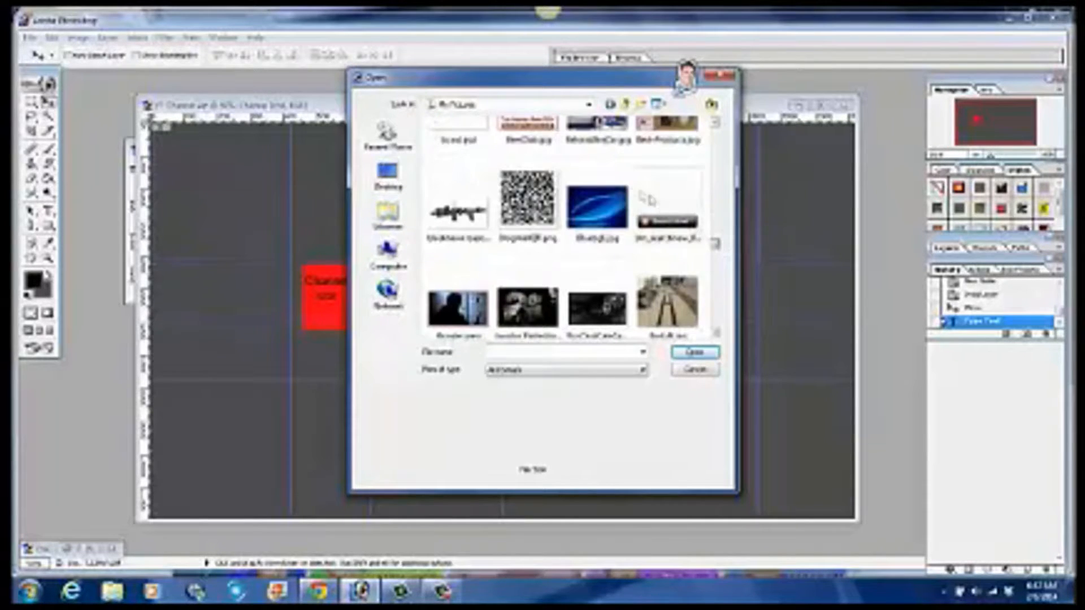
double_click(607, 210)
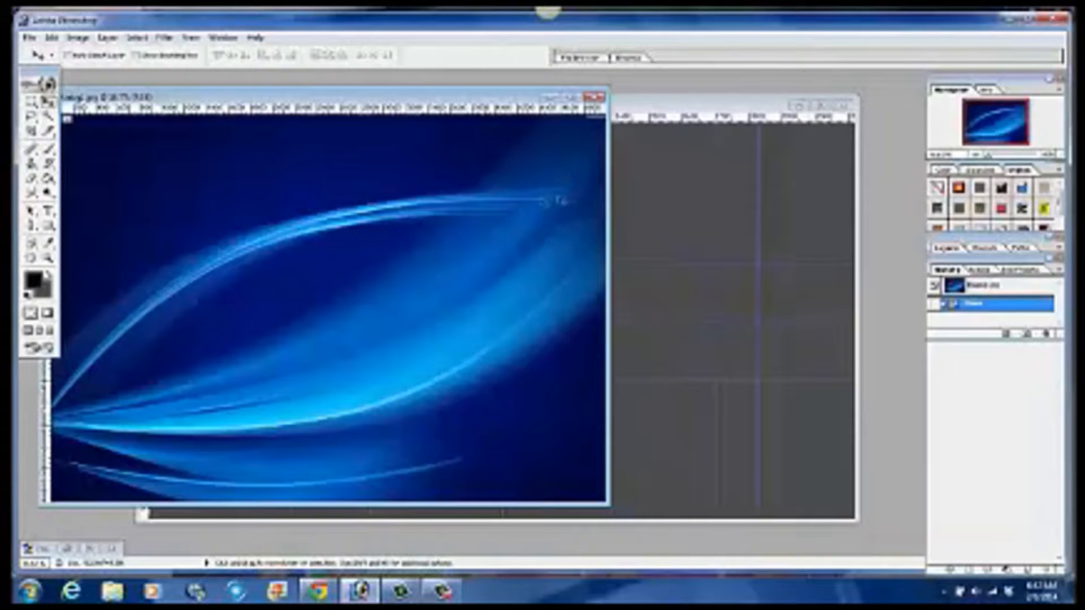
- Lower the blue image's window and duplicate the image under its suggested copy name
drag(510, 100, 521, 189)
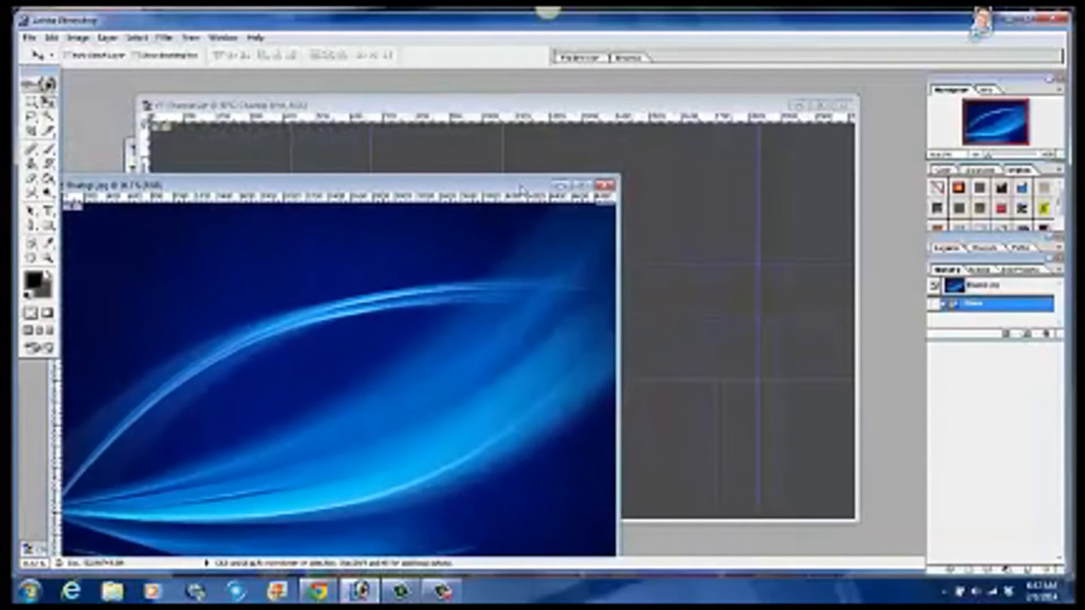
right_click(495, 185)
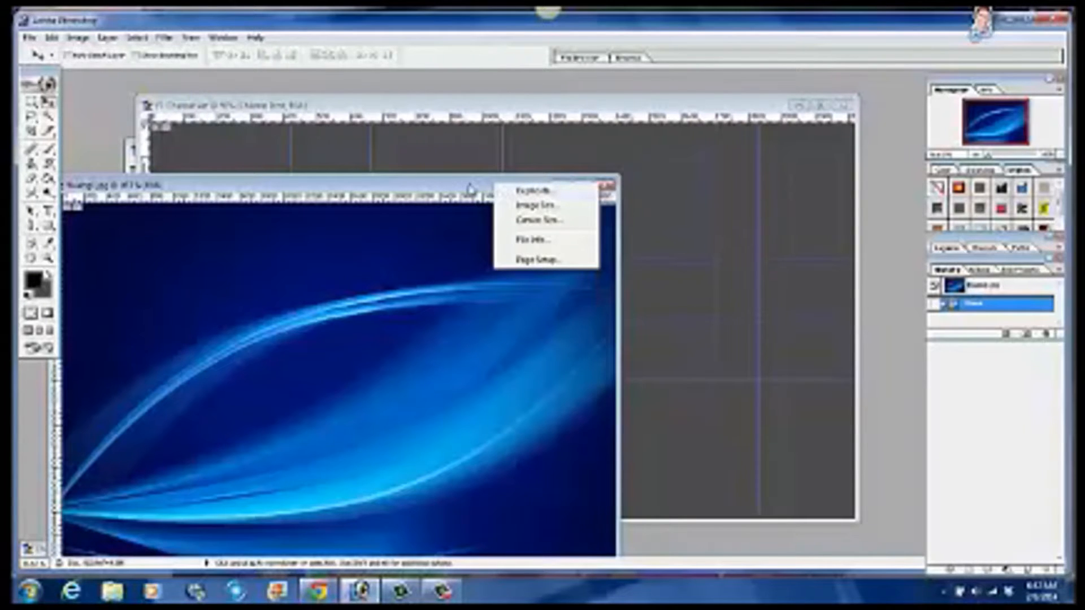
click(512, 192)
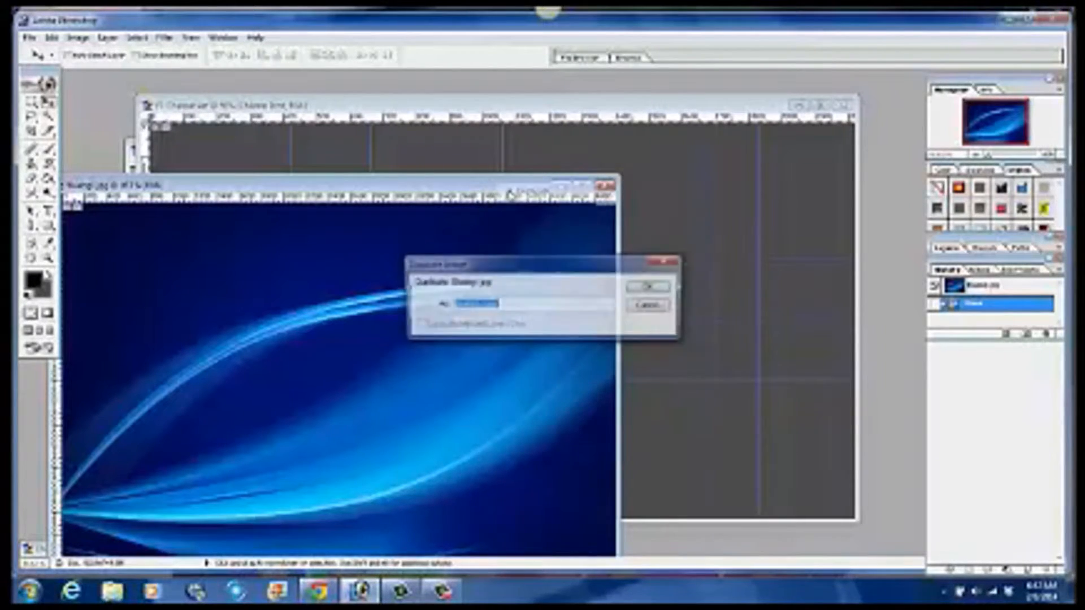
click(650, 288)
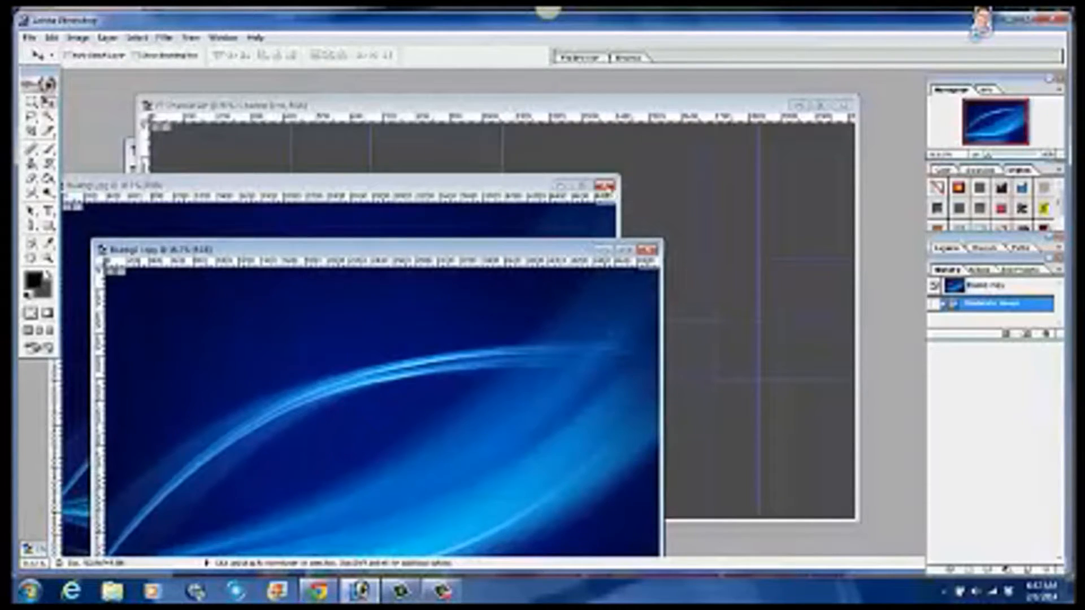
- Close the original blue image, place its copy in YT Channel Art as a new layer, and maximize that document
click(605, 185)
drag(564, 249, 505, 145)
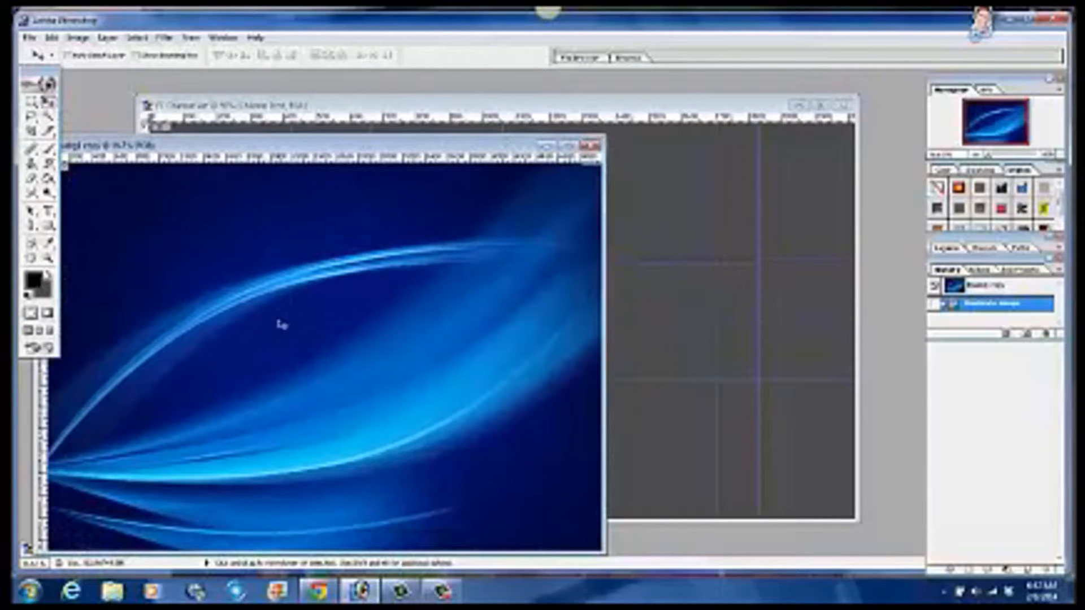
drag(252, 319, 673, 374)
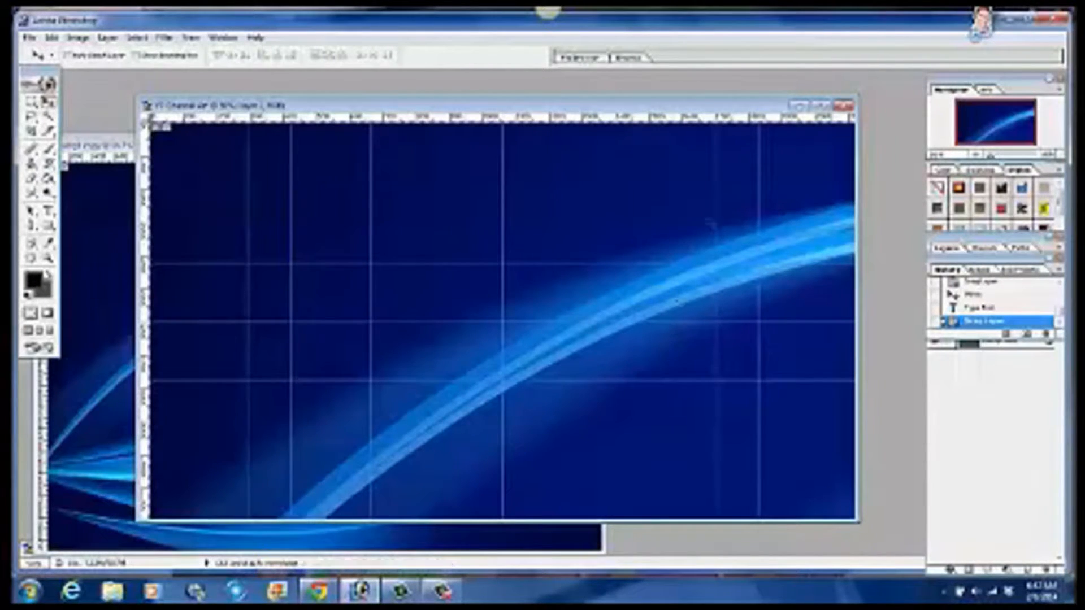
click(820, 106)
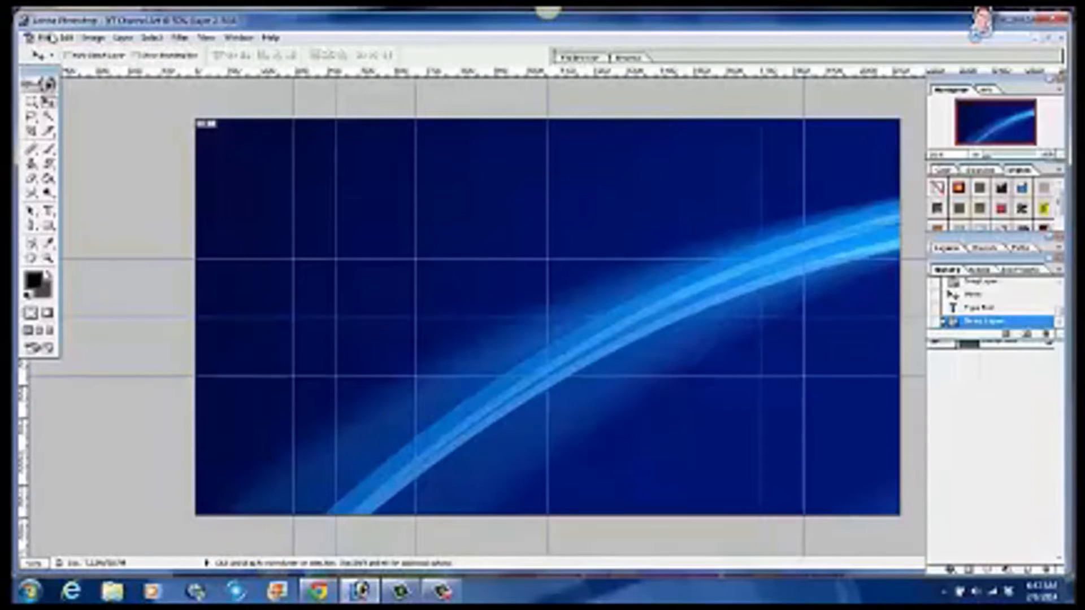
- Scale the blue image layer down until its width spans the vertical guides at about 290 px and 1700 px
click(66, 37)
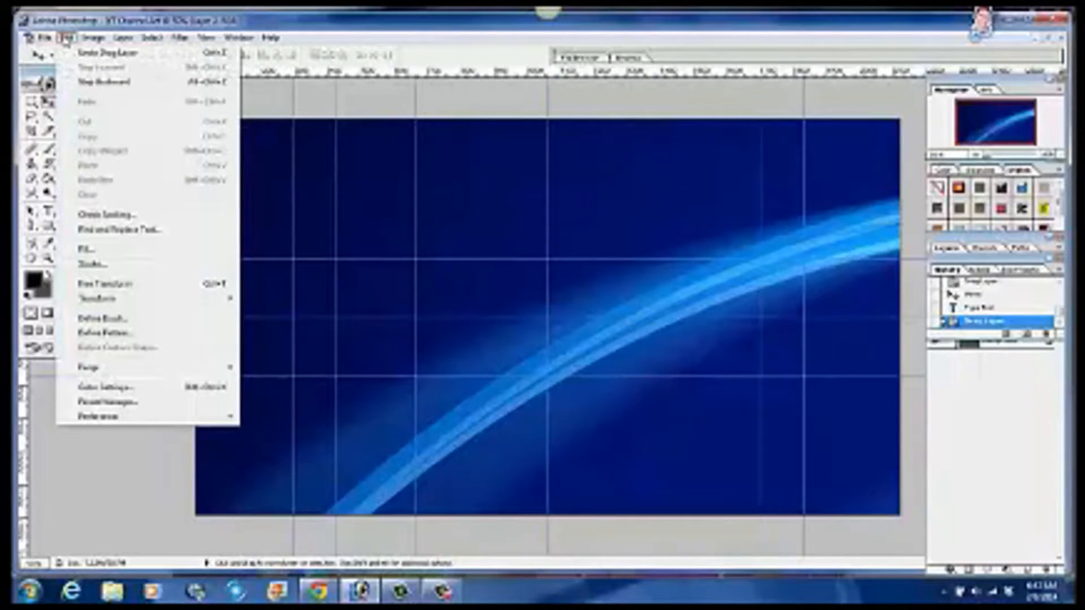
mouse_move(141, 300)
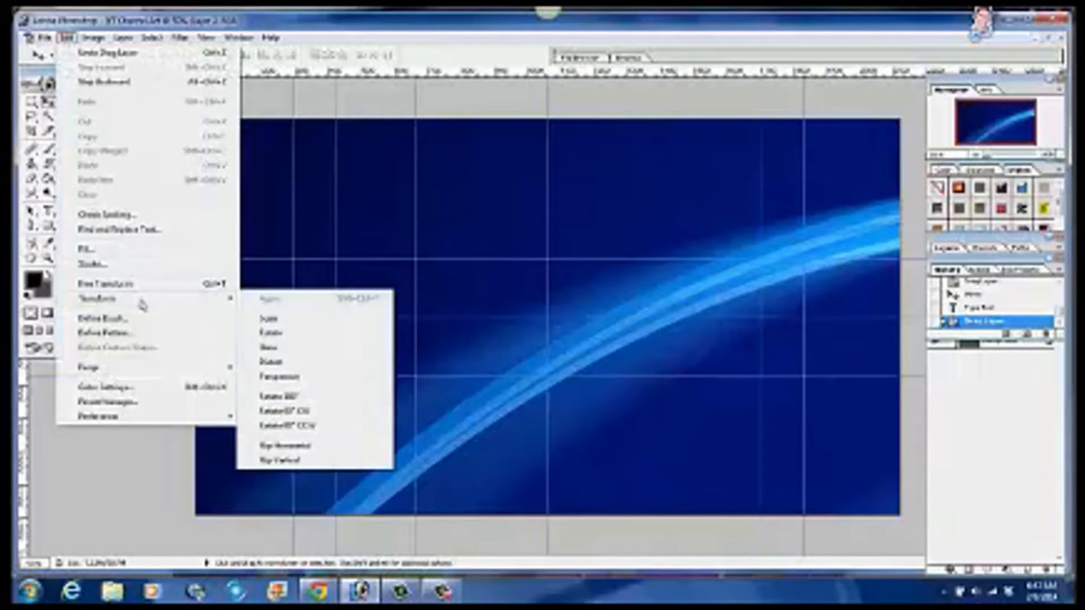
click(282, 318)
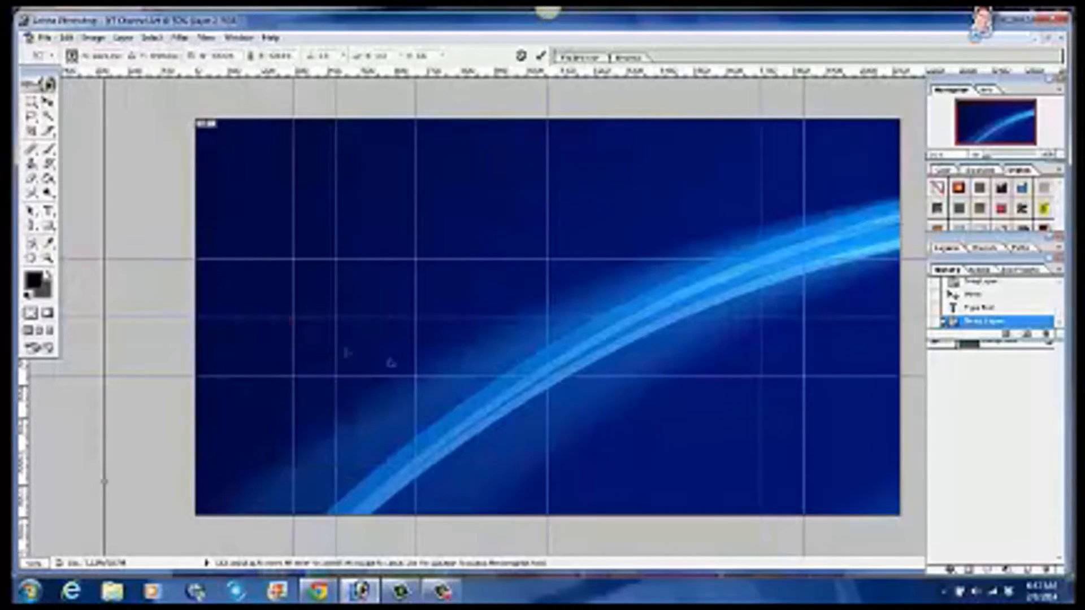
drag(225, 141, 245, 247)
mouse_move(294, 160)
mouse_down()
mouse_move(233, 355)
mouse_move(229, 318)
mouse_move(351, 246)
mouse_up()
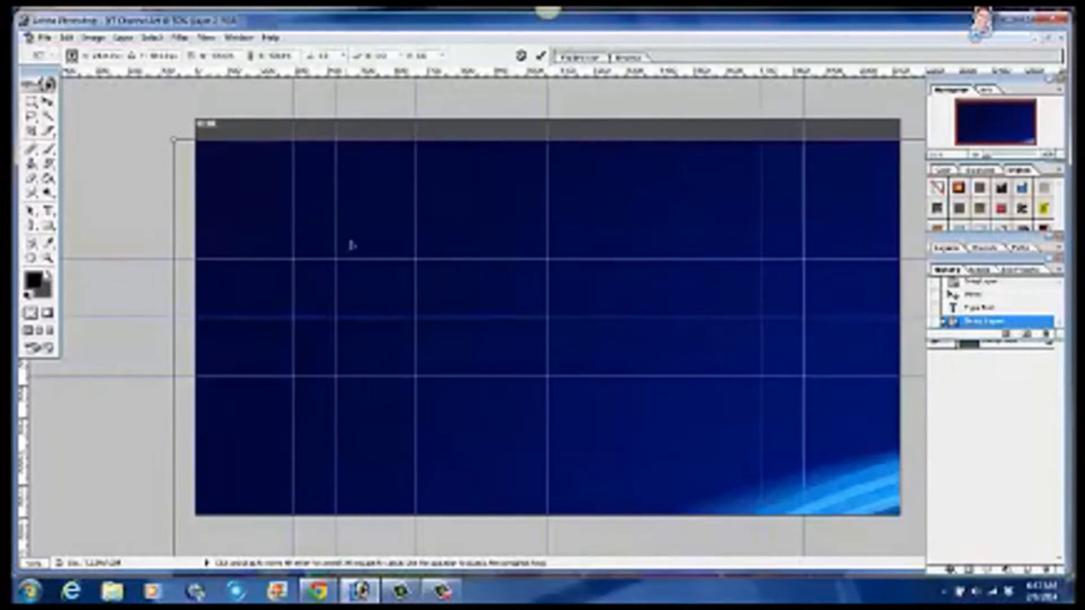
drag(237, 225, 265, 221)
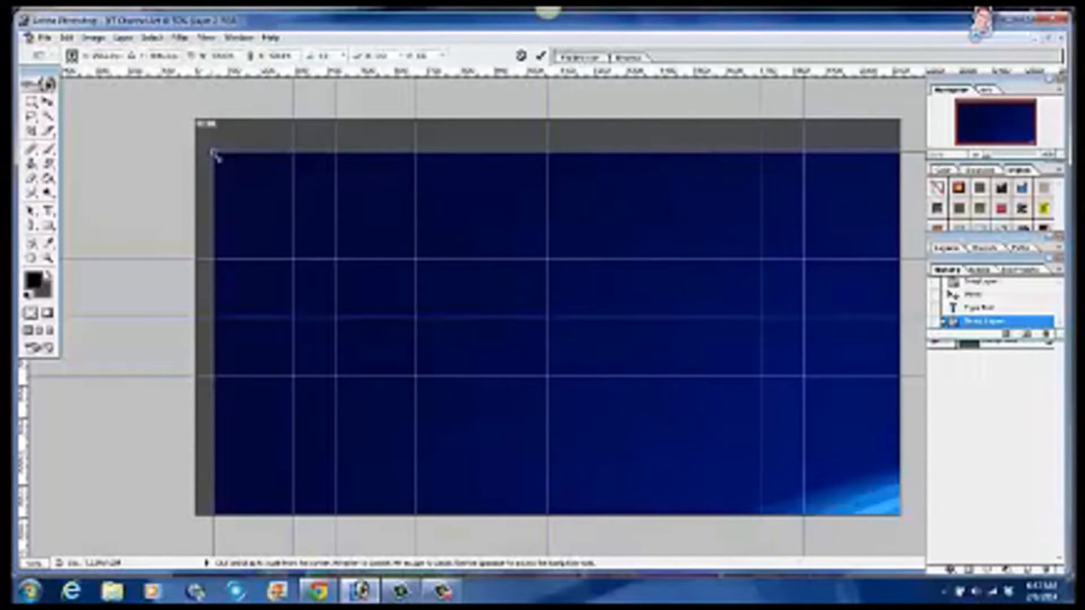
drag(216, 155, 371, 229)
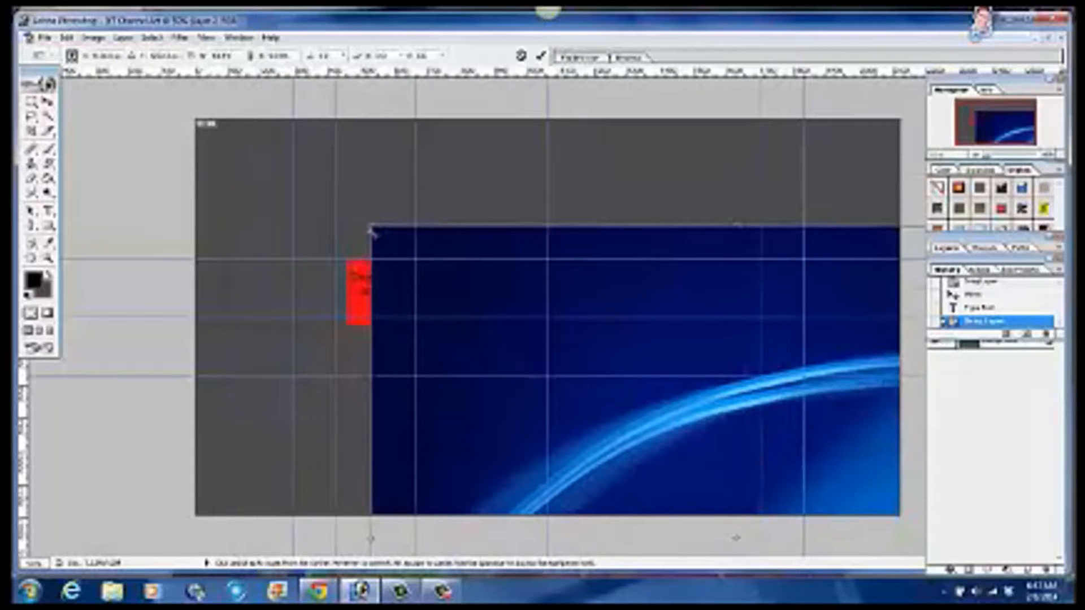
drag(421, 270, 626, 469)
drag(780, 532, 463, 322)
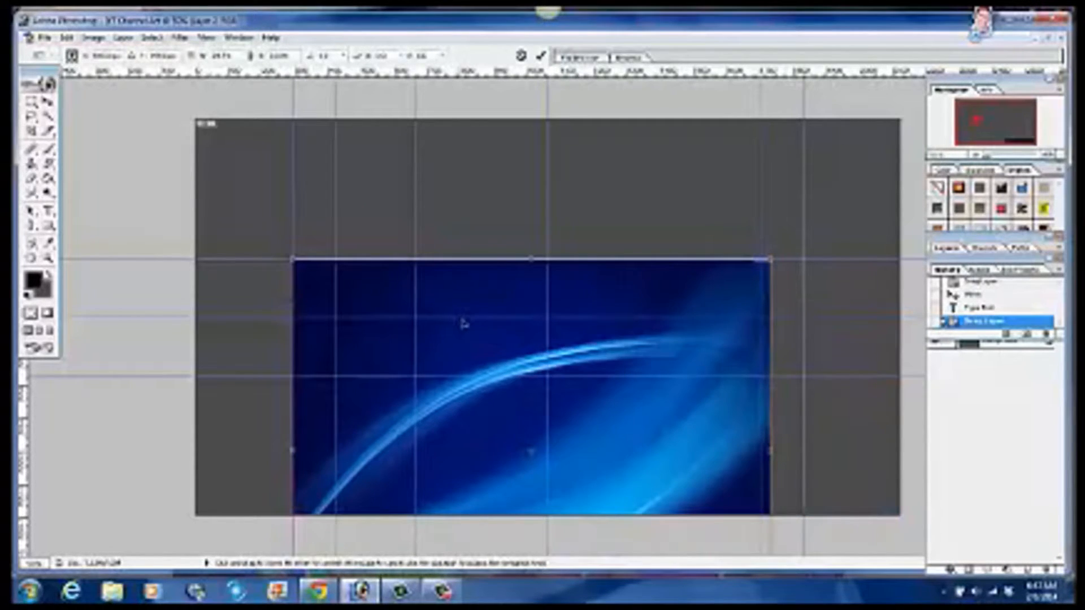
drag(769, 260, 762, 262)
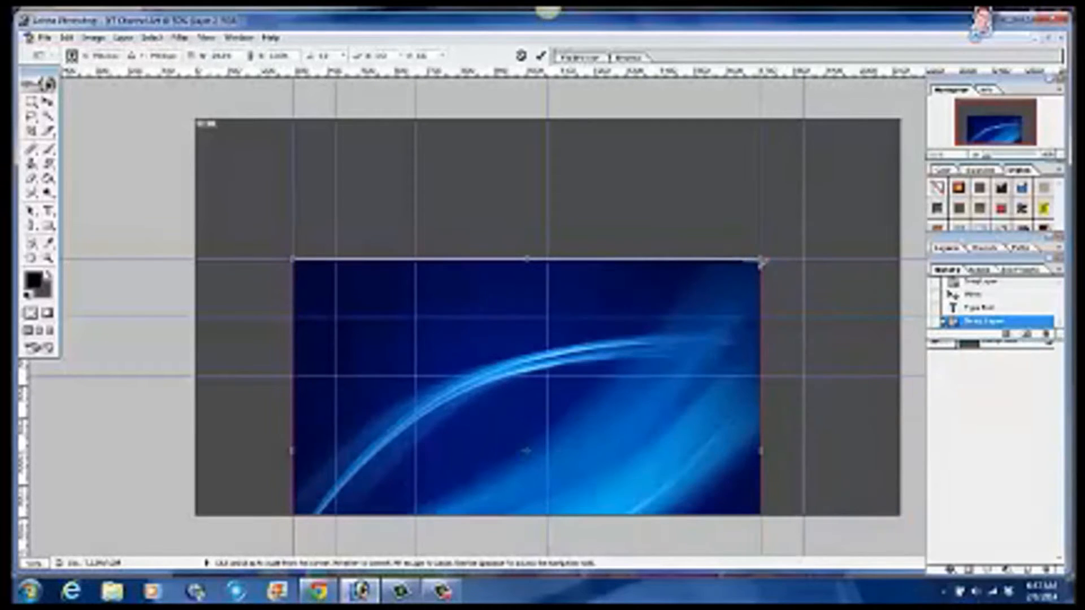
- Align the blue image with the lowest horizontal guide, squash its height to the highest one, and apply the transform
drag(652, 306, 654, 303)
drag(583, 485, 590, 350)
drag(534, 505, 548, 379)
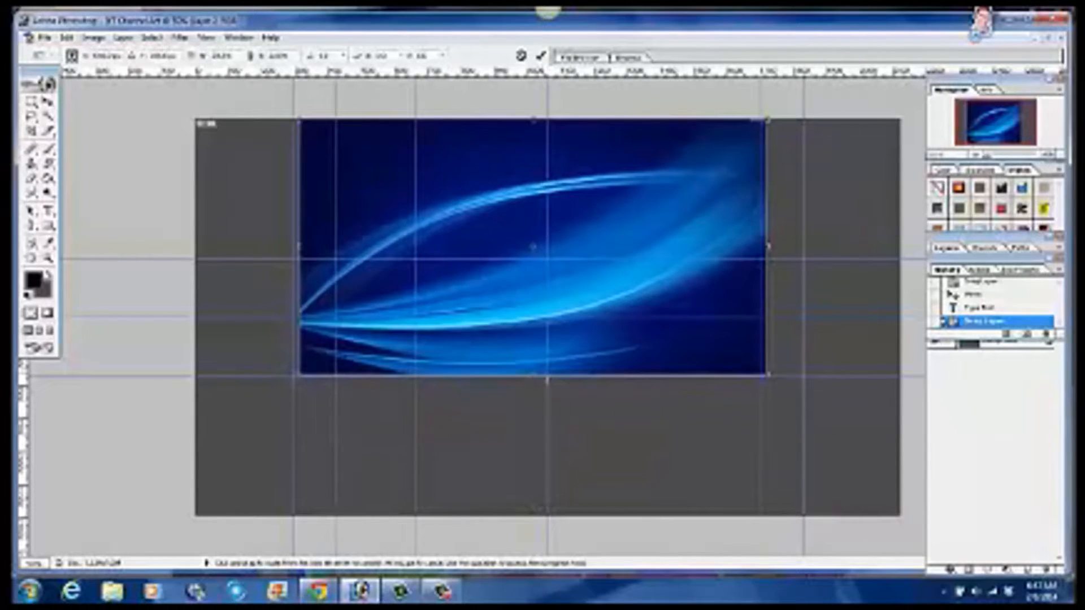
drag(577, 332, 571, 332)
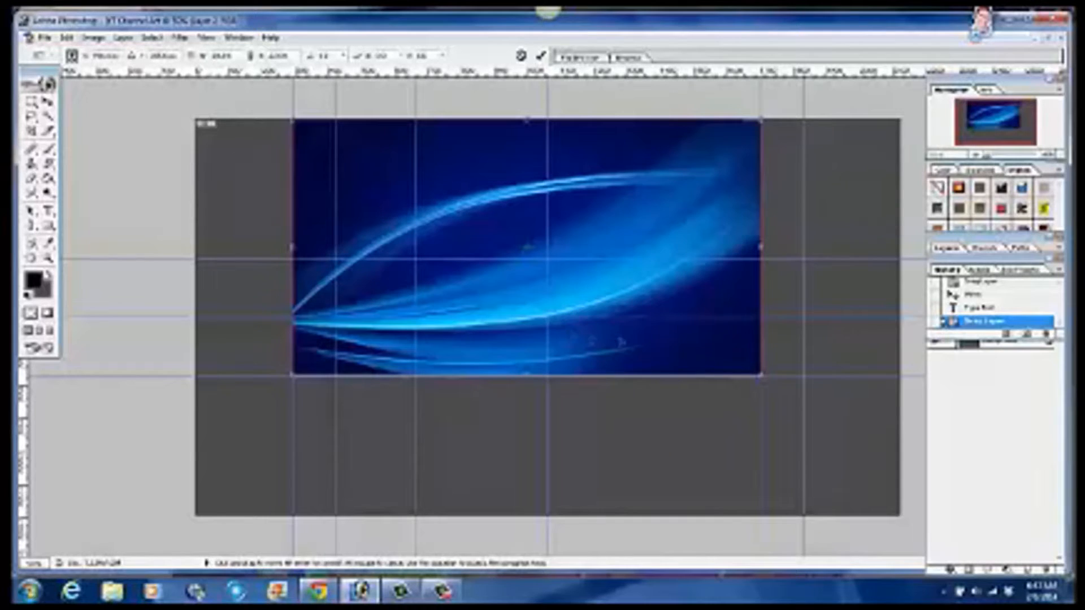
drag(533, 121, 531, 263)
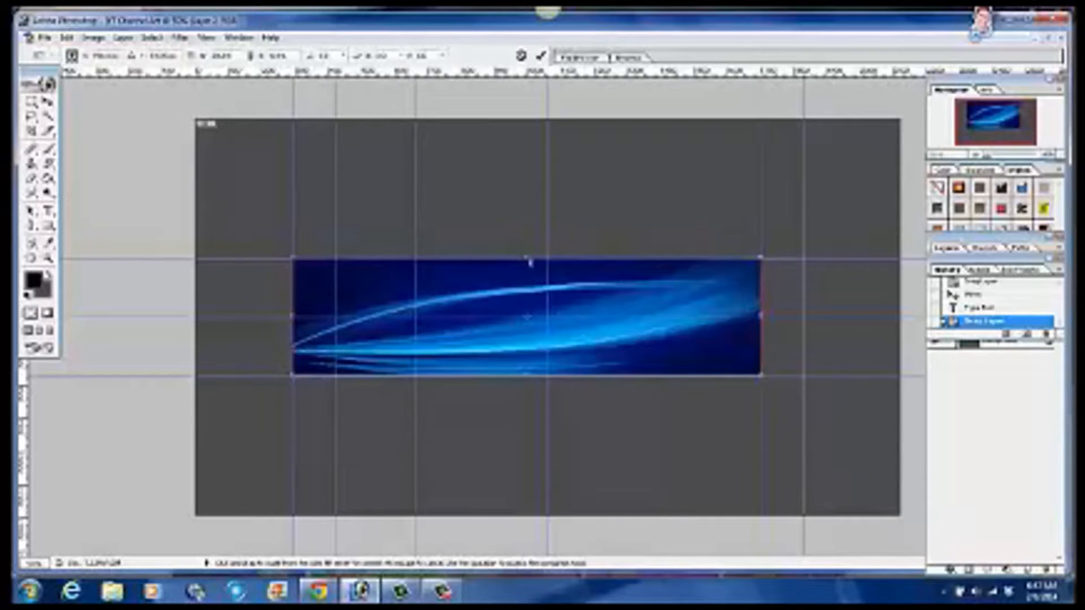
key(Return)
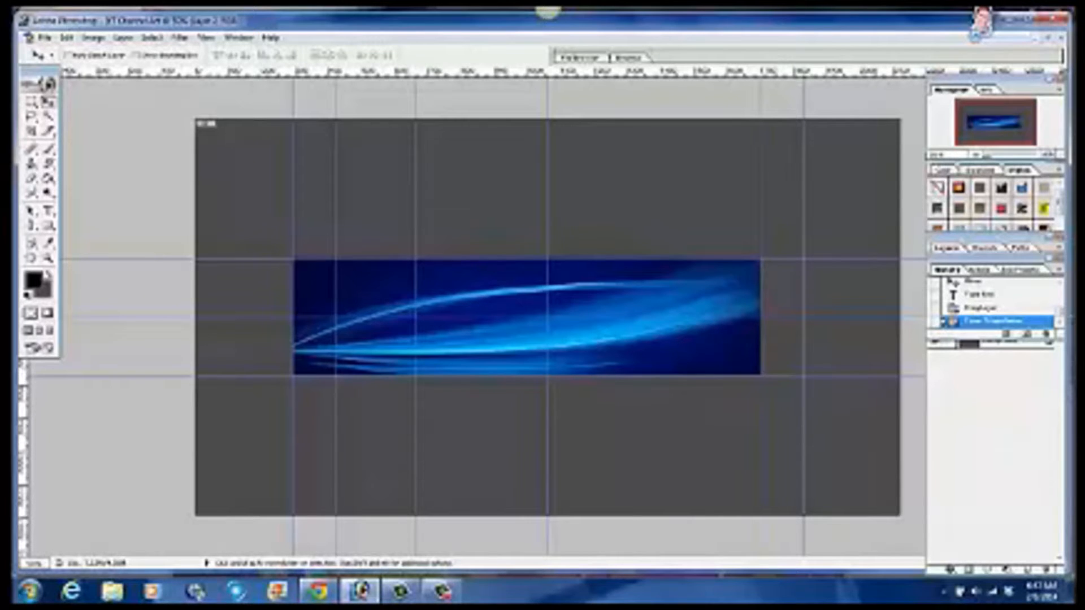
- Bring up the layer list and move the red square and the "Channel Icon" text above the blue image layer, text topmost
drag(1060, 312, 1061, 293)
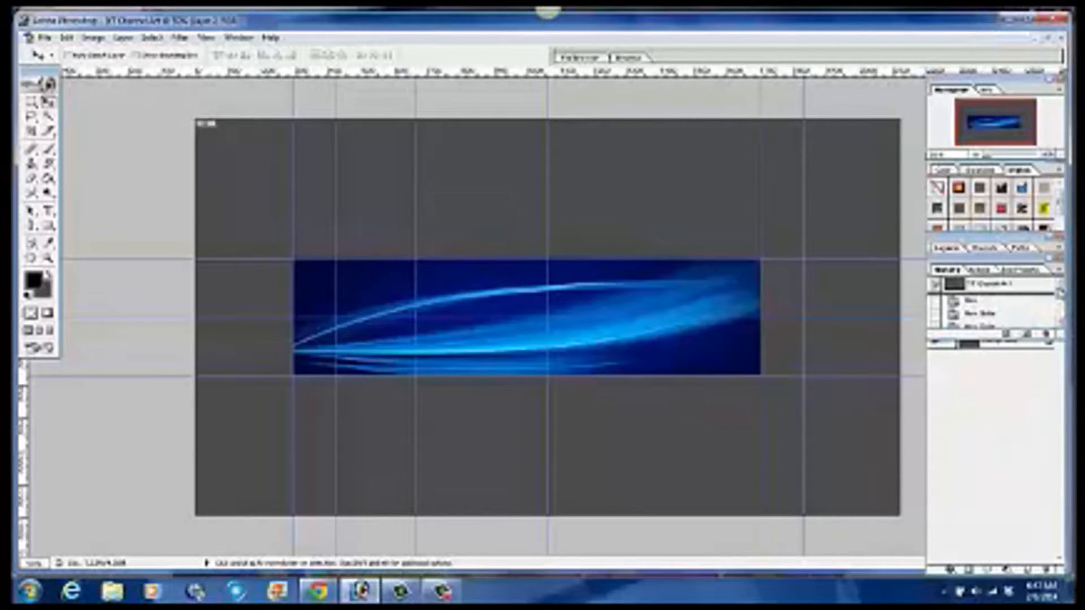
click(1045, 394)
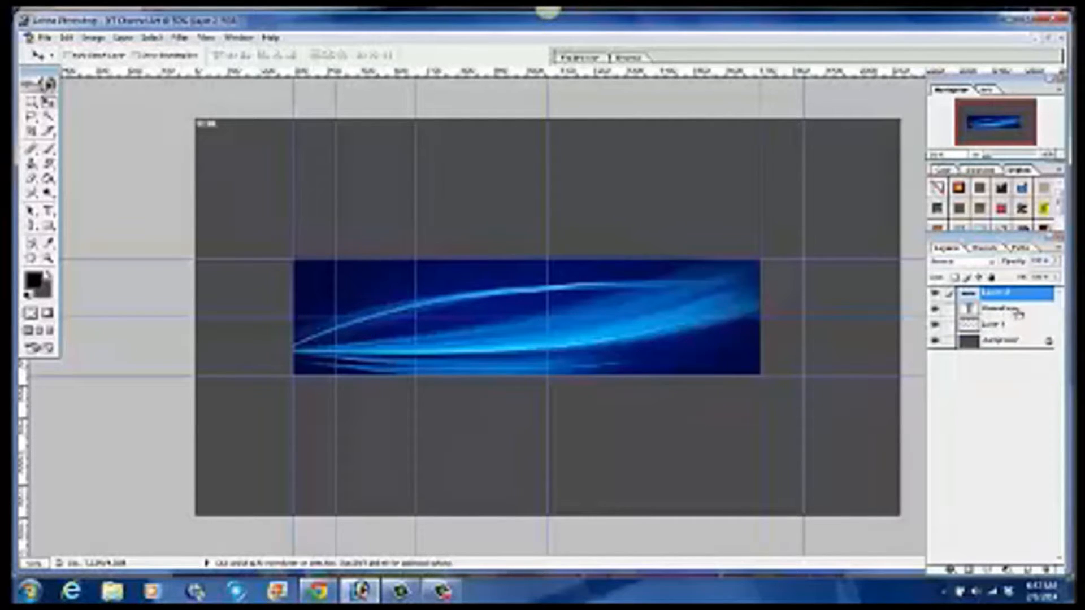
click(1022, 326)
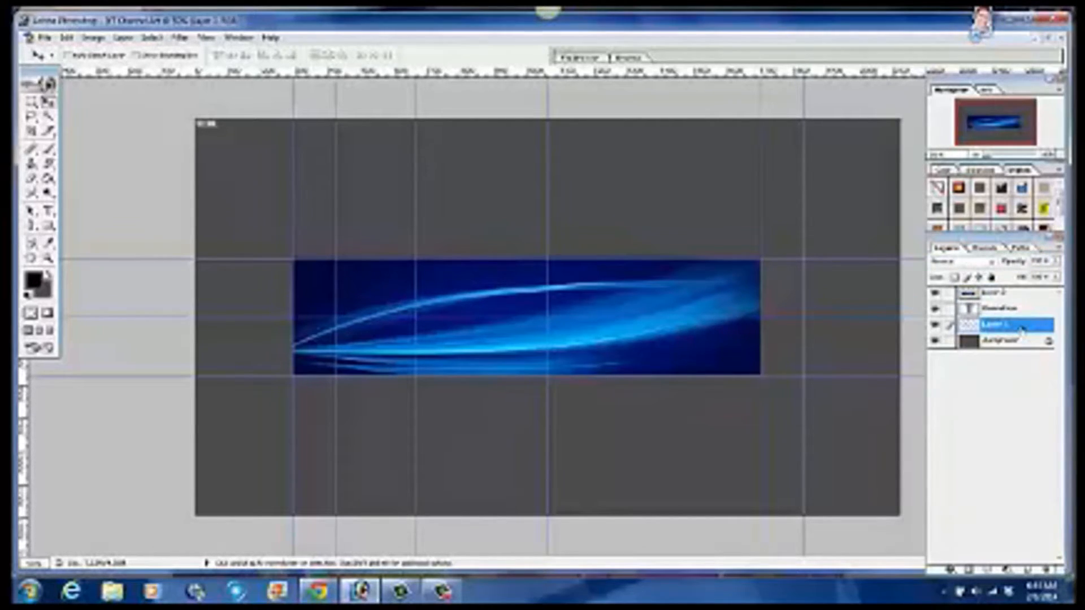
drag(1022, 330, 1019, 311)
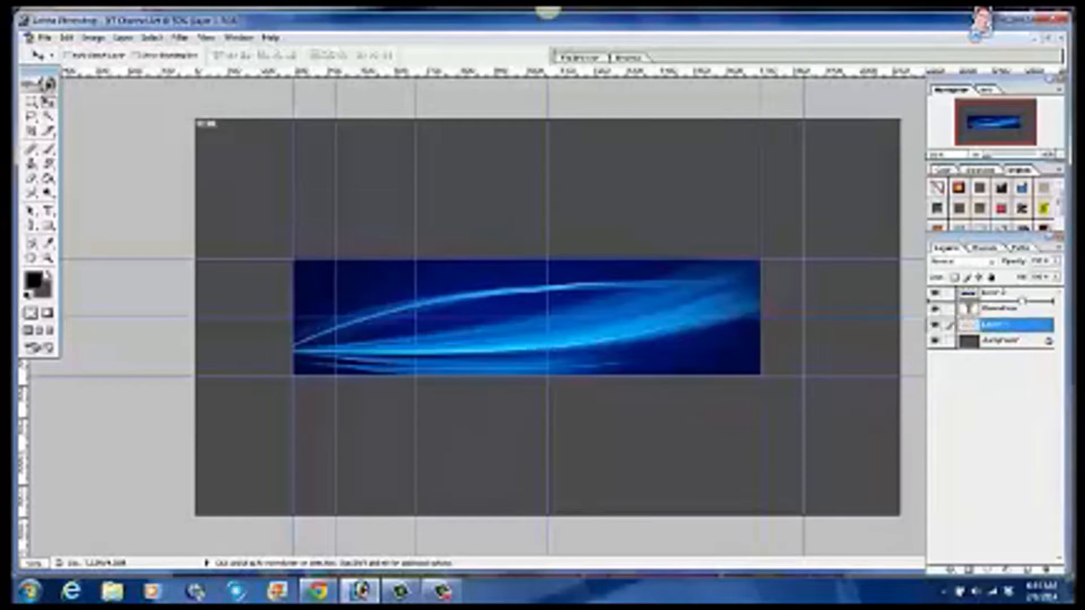
drag(1021, 313, 1021, 300)
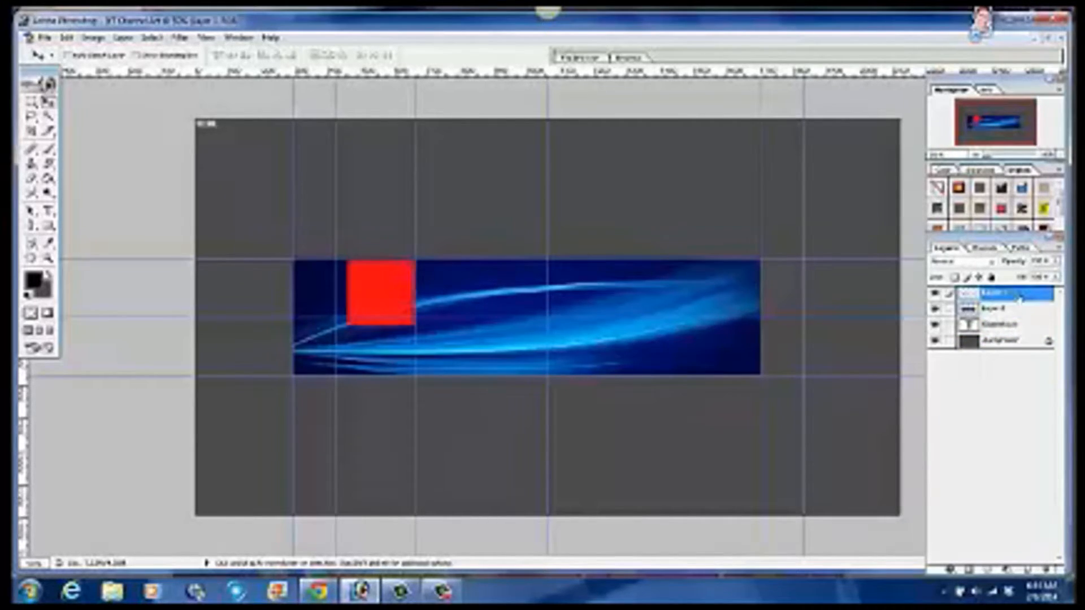
click(1019, 327)
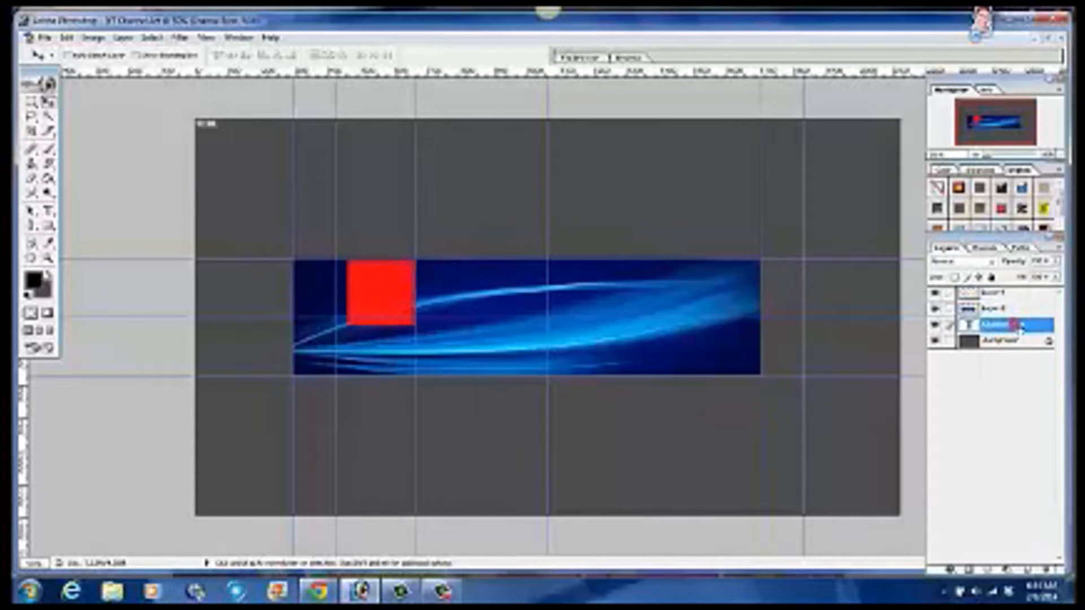
drag(1020, 328, 1018, 295)
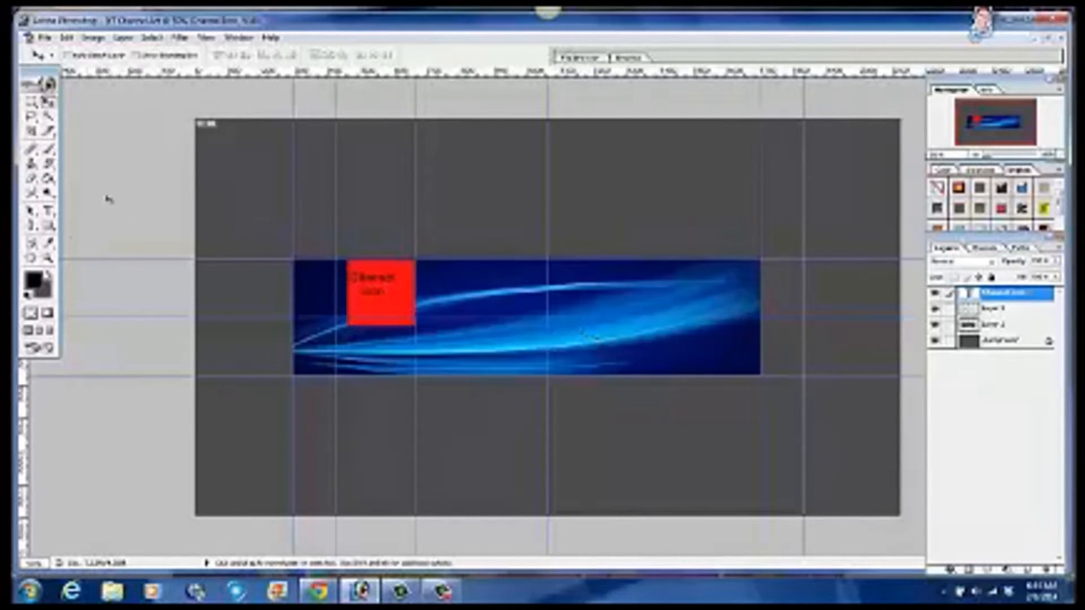
- Start a text line near the banner's centre in an ornate serif font and set the text colour to light grey
click(48, 211)
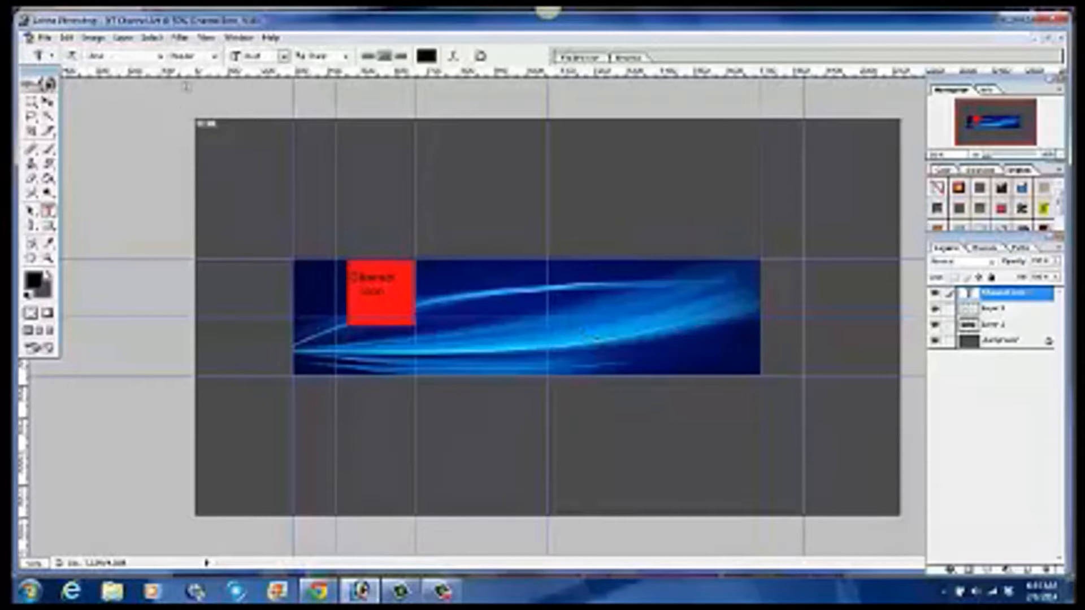
click(161, 57)
drag(178, 90, 179, 159)
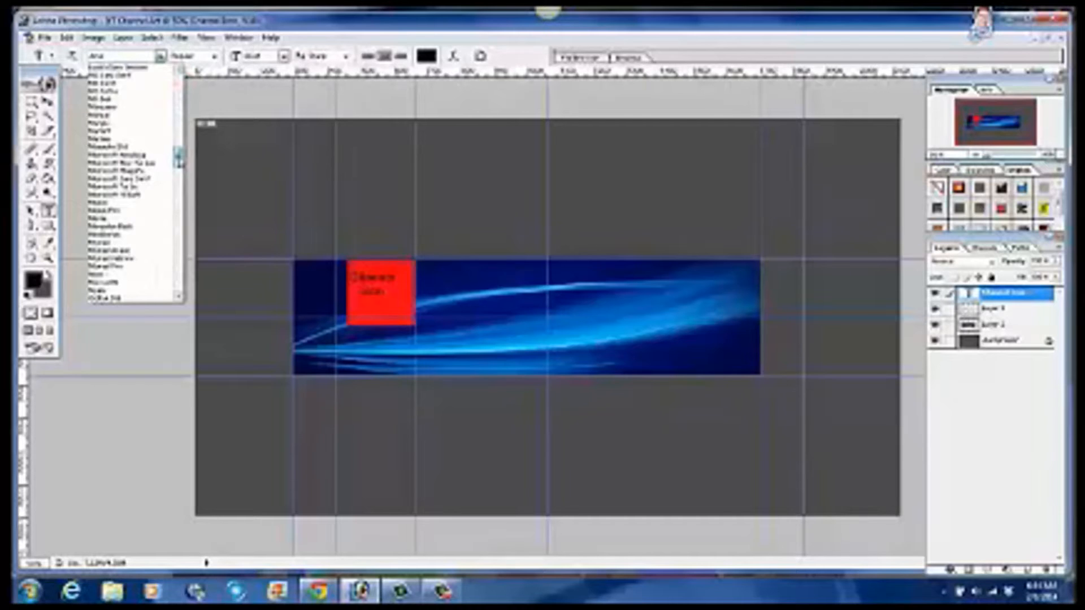
click(116, 107)
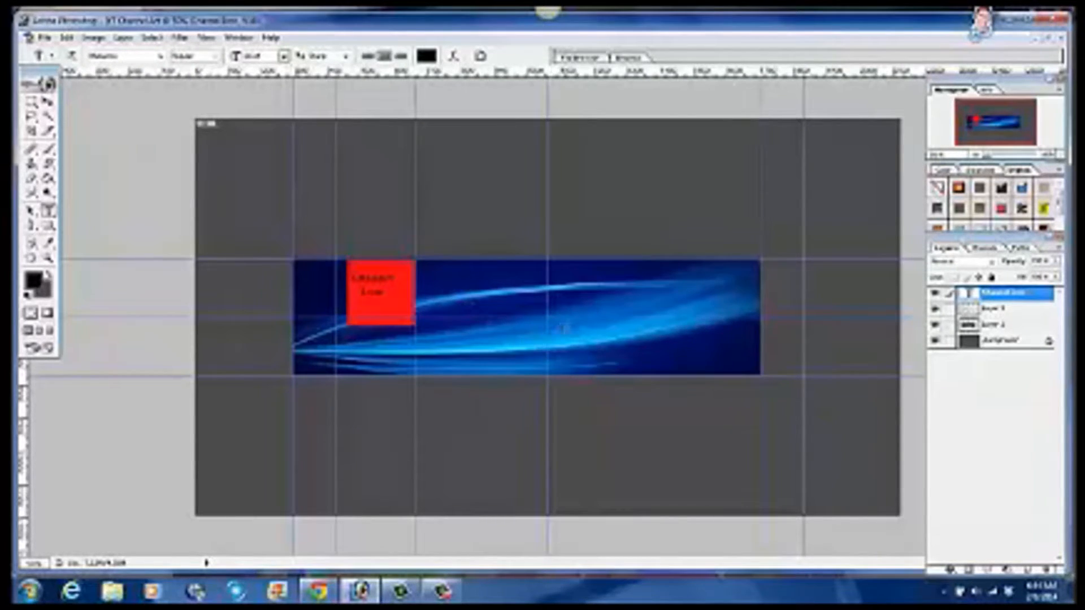
click(556, 321)
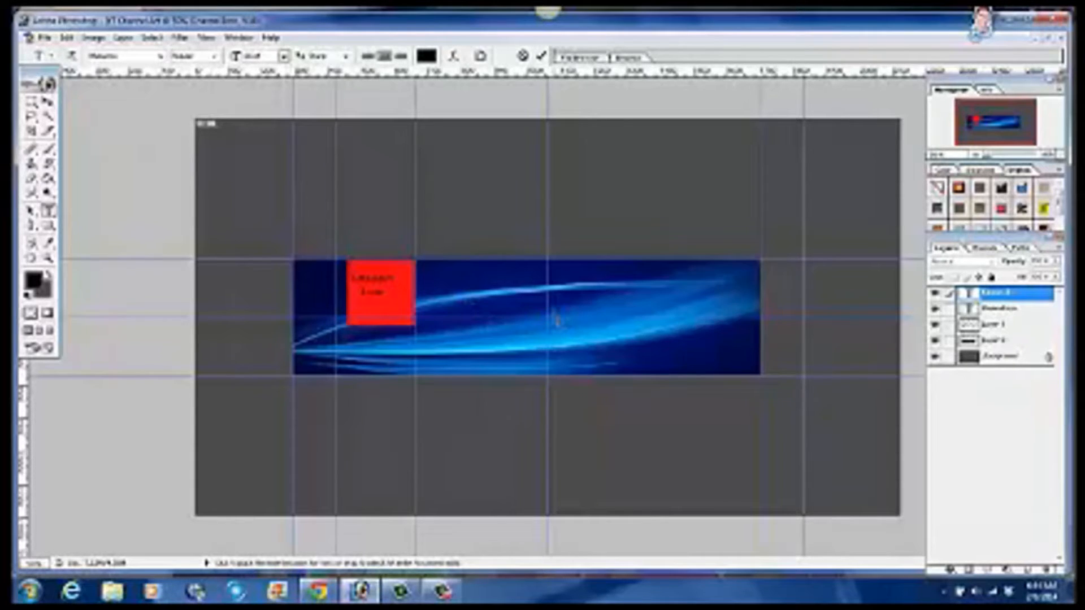
click(428, 55)
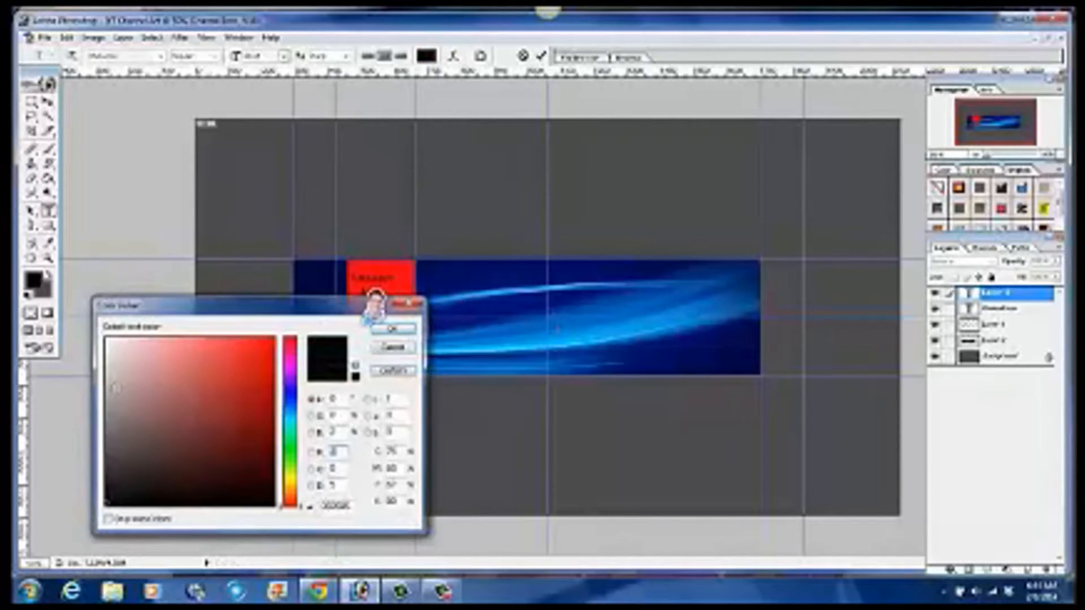
click(112, 385)
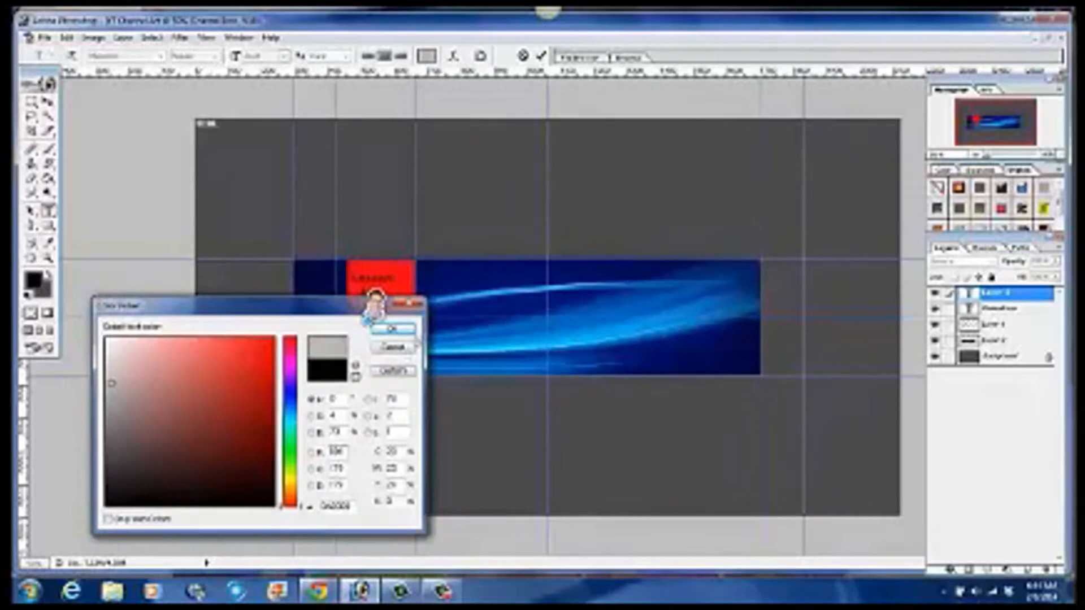
click(393, 329)
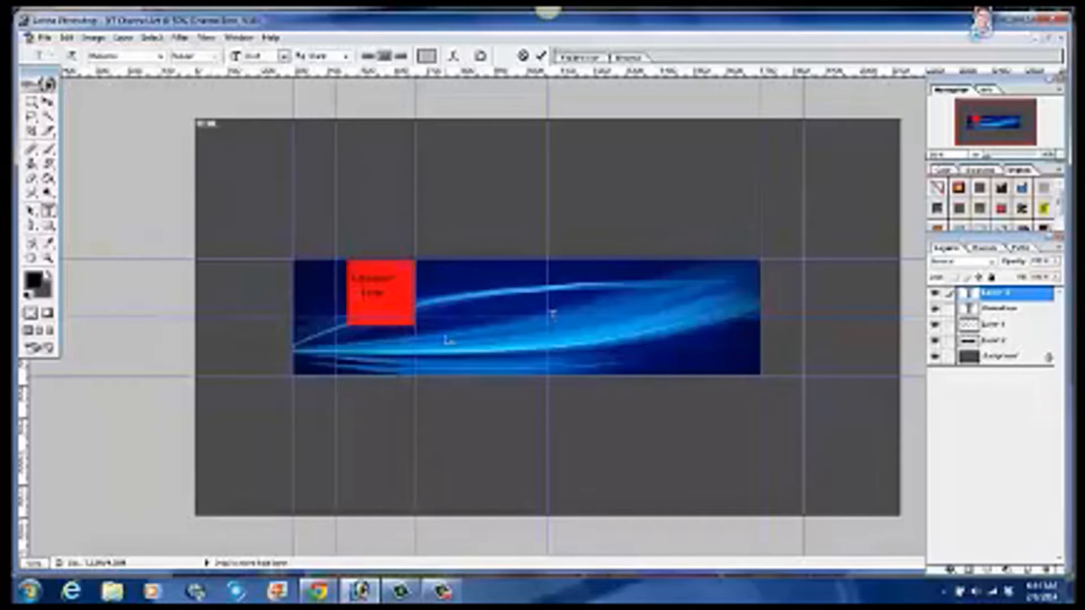
- Enter "ToGraphic4U" as the banner text and enlarge it to one of the largest preset font sizes
text(xt goes)
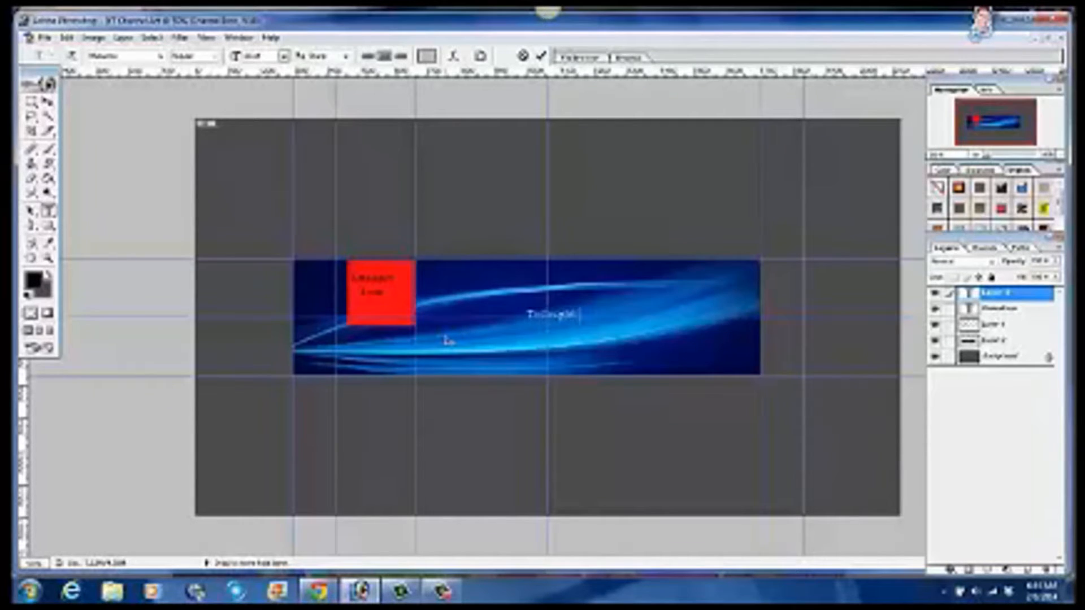
text(ics)
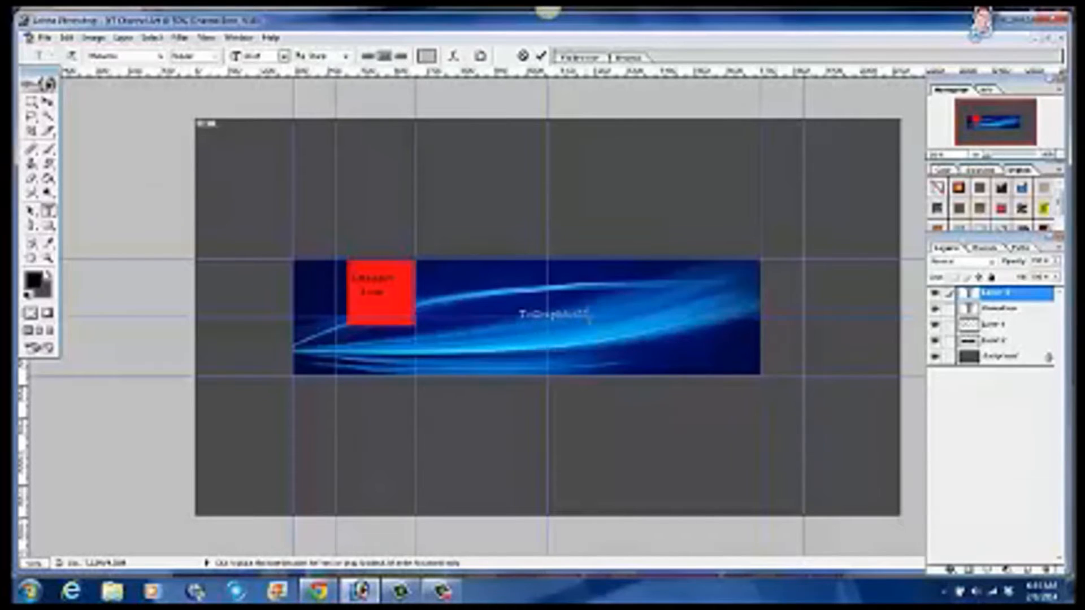
double_click(591, 319)
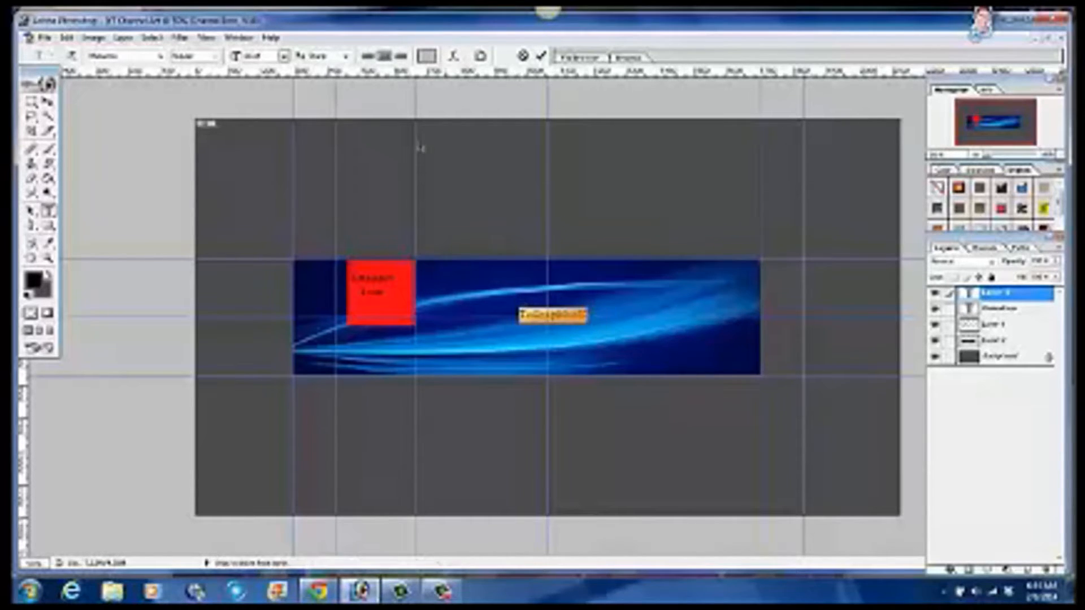
click(283, 56)
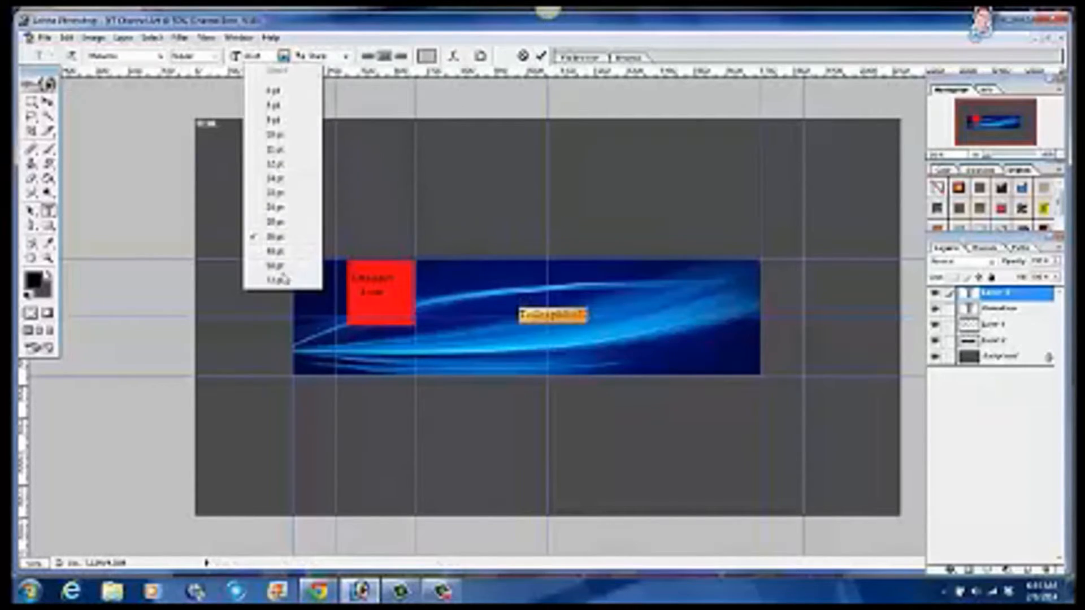
click(284, 277)
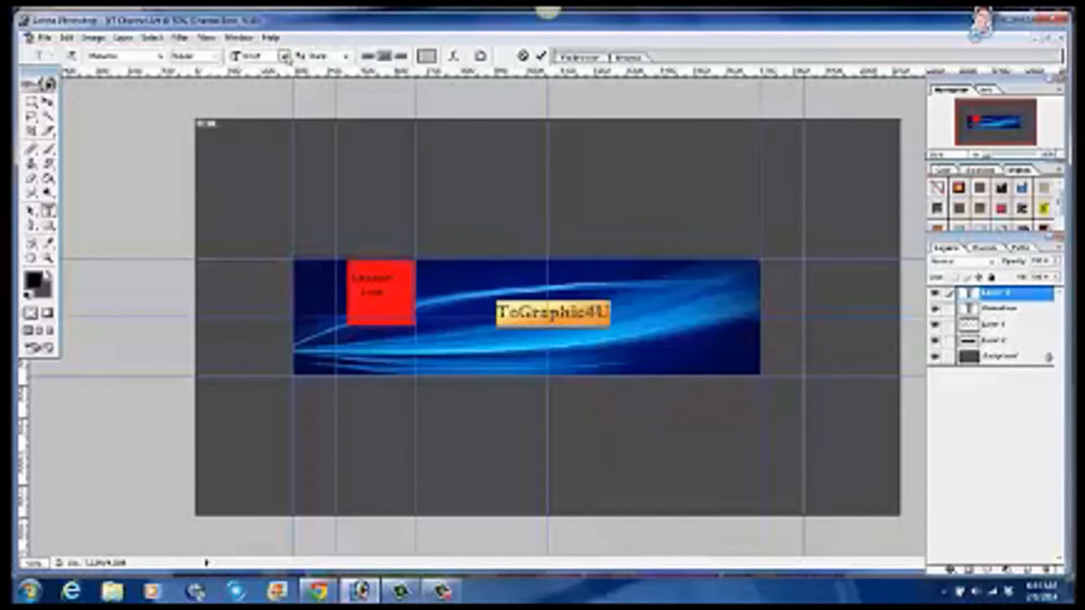
- Scale the ToGraphic4U text up to span from just beside the red square to about 1550 px, and apply the transform
click(65, 39)
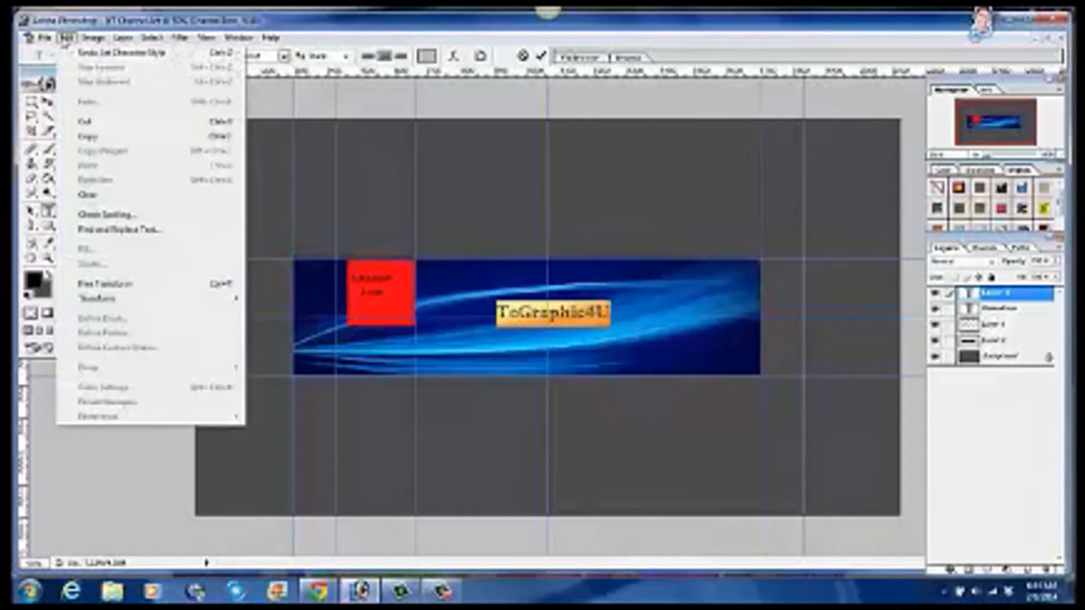
mouse_move(141, 300)
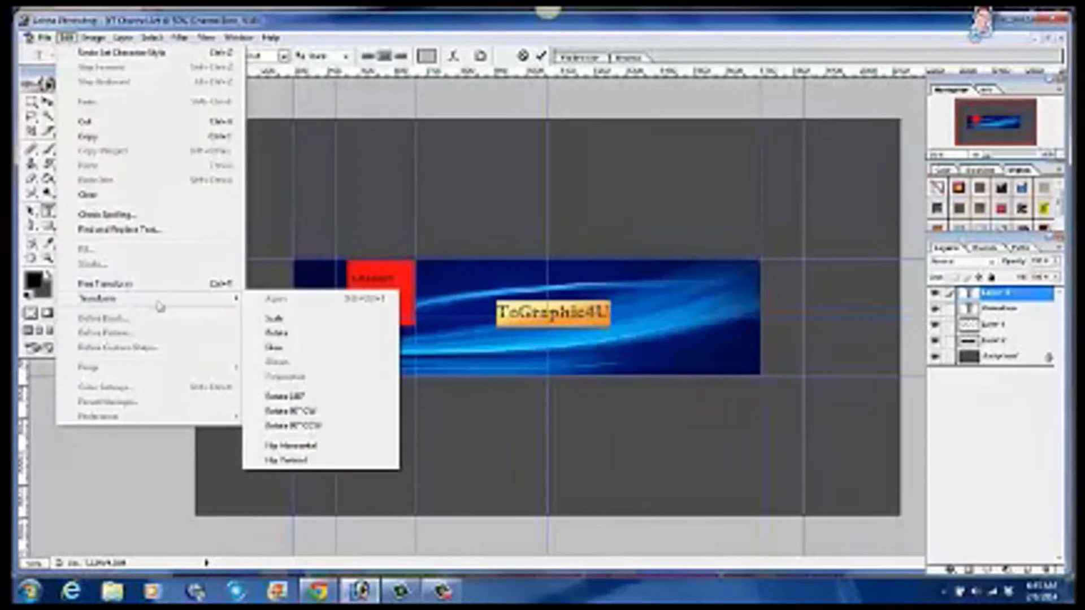
click(274, 319)
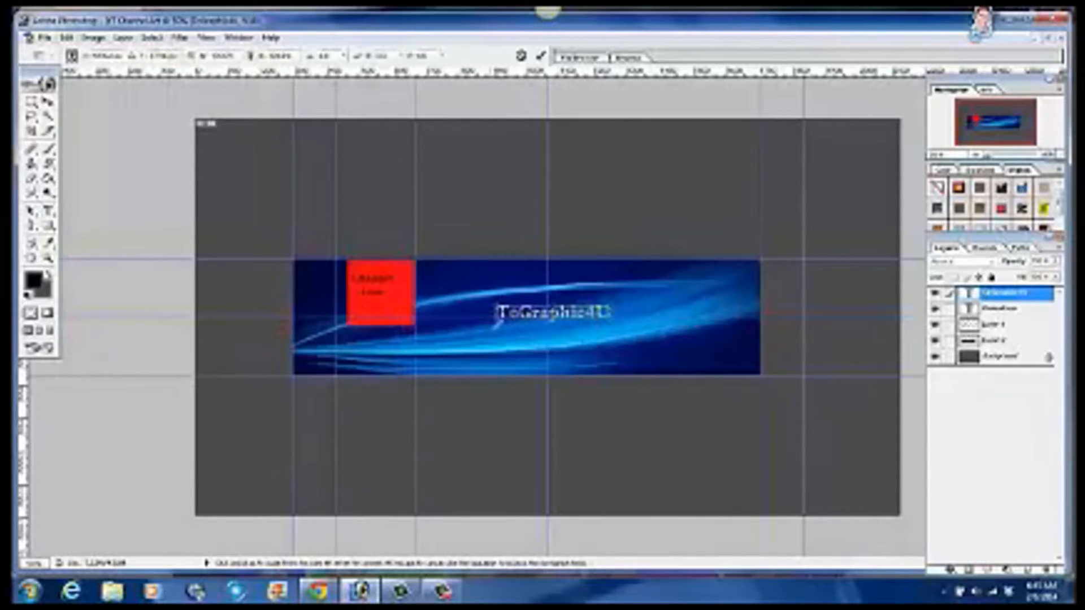
drag(496, 321, 425, 345)
drag(615, 328, 714, 321)
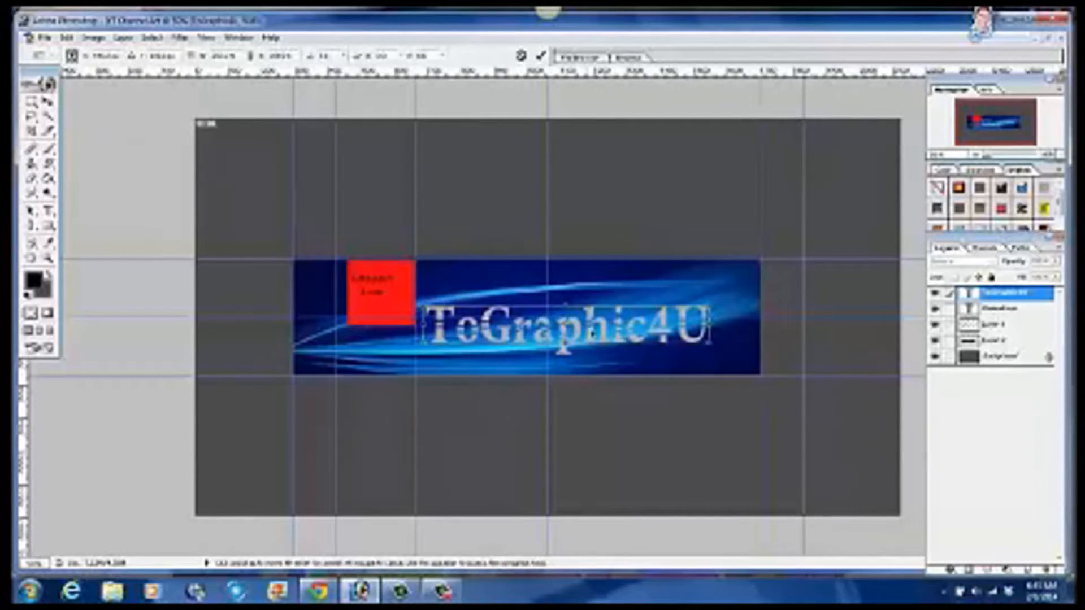
key(Return)
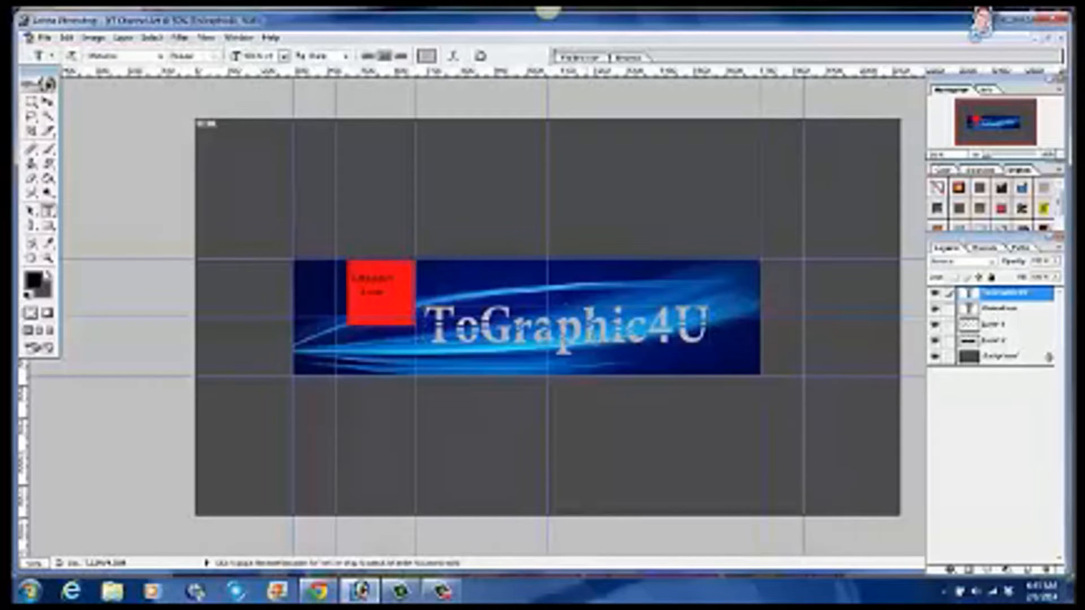
- Stretch the ToGraphic4U text slightly taller and widen it to about 1620 px, still inside the blue banner, and apply the transform
click(67, 38)
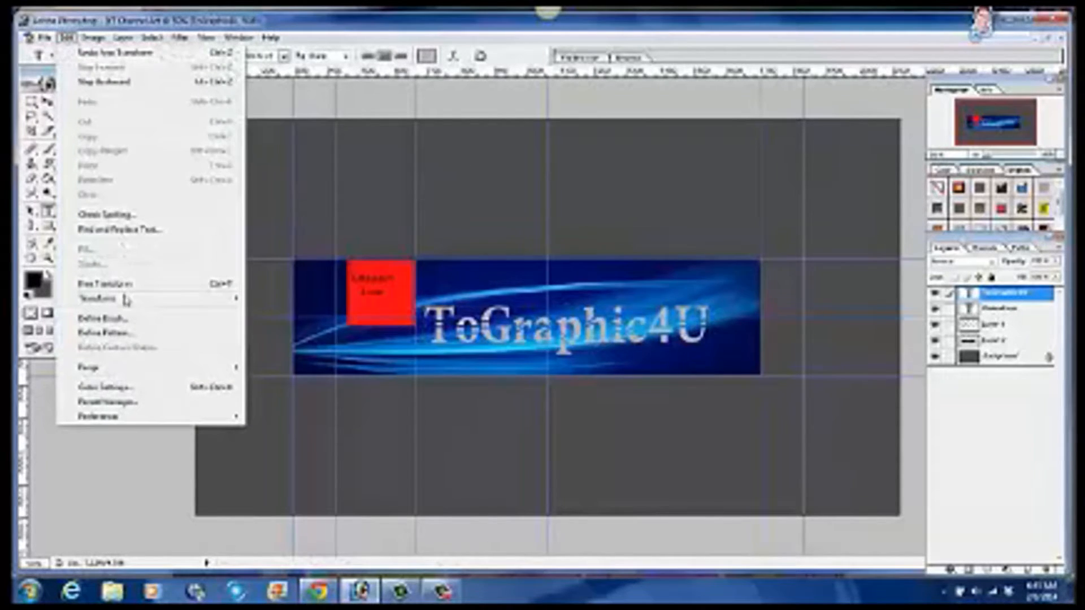
mouse_move(126, 306)
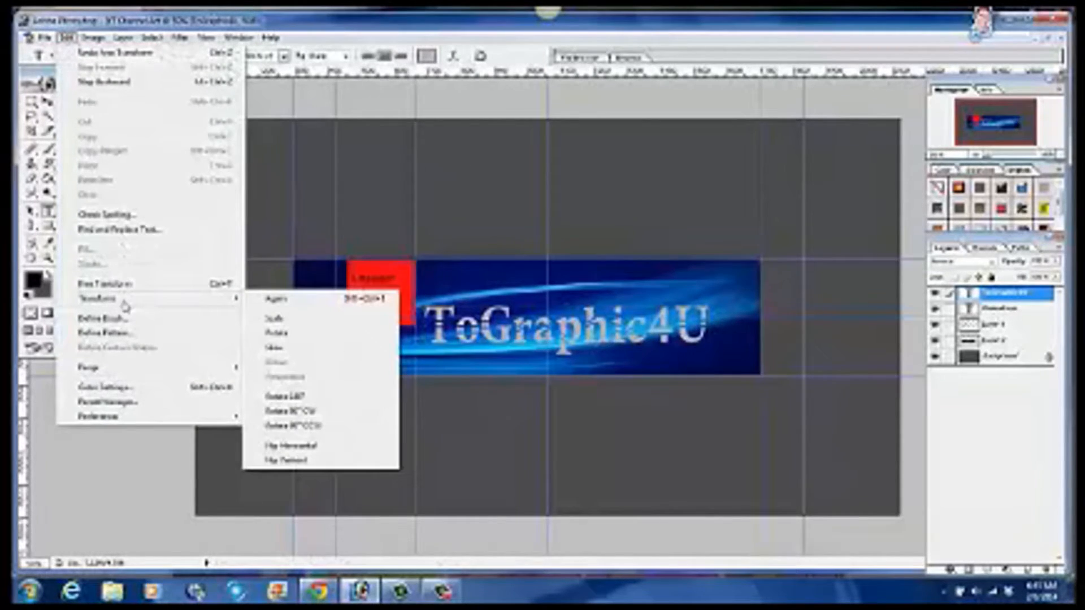
click(292, 325)
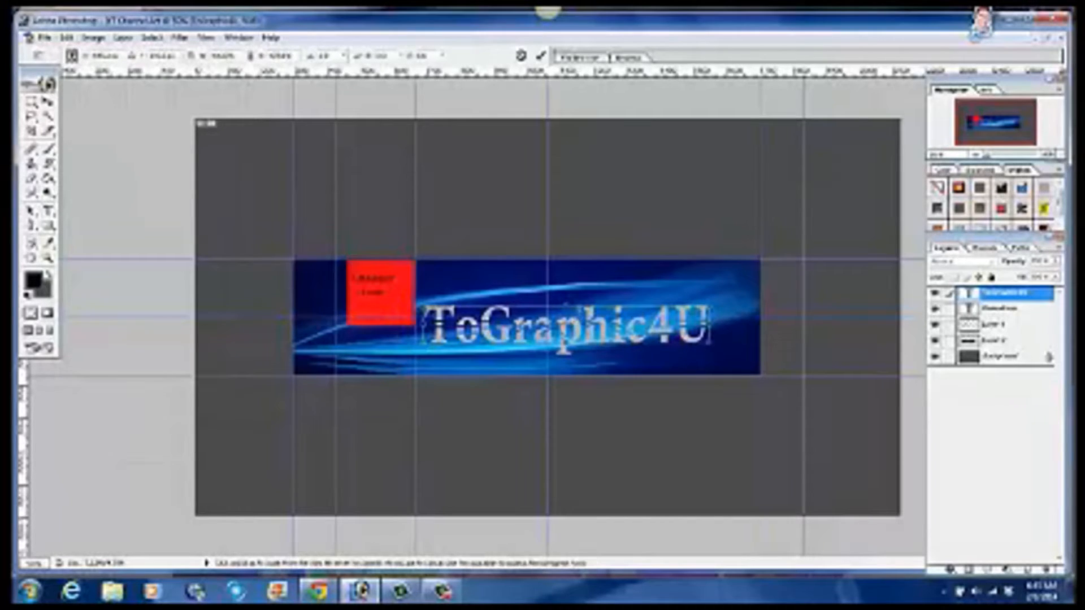
drag(565, 306, 565, 293)
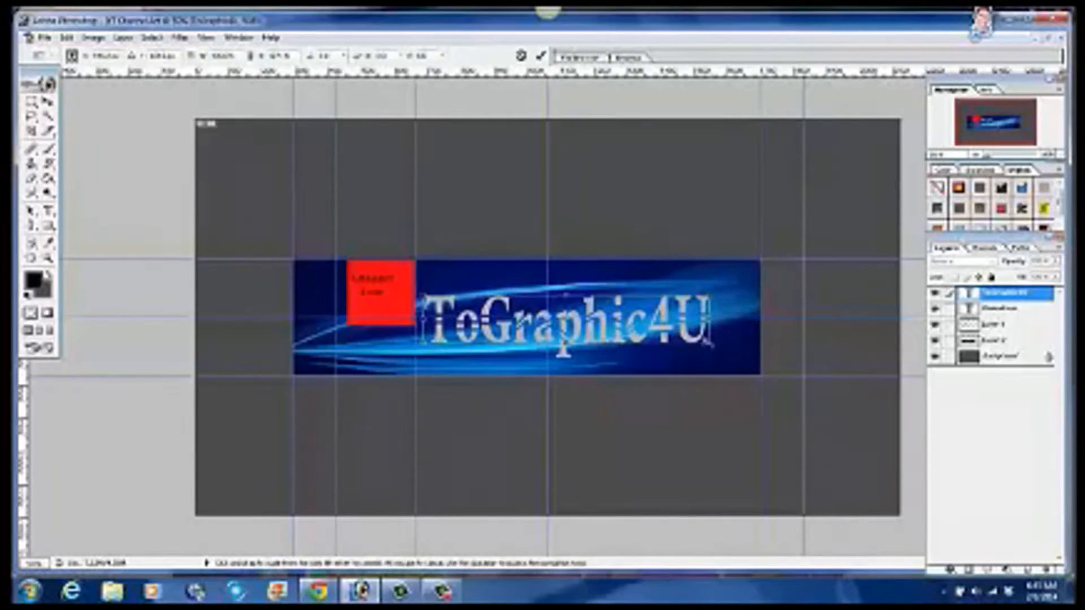
drag(715, 349, 738, 353)
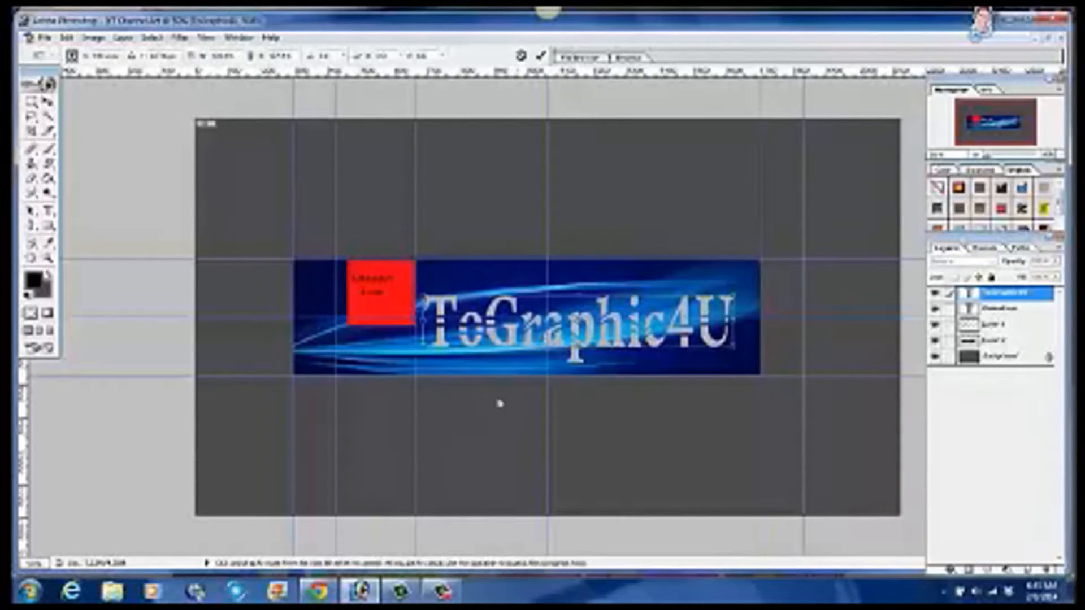
key(Return)
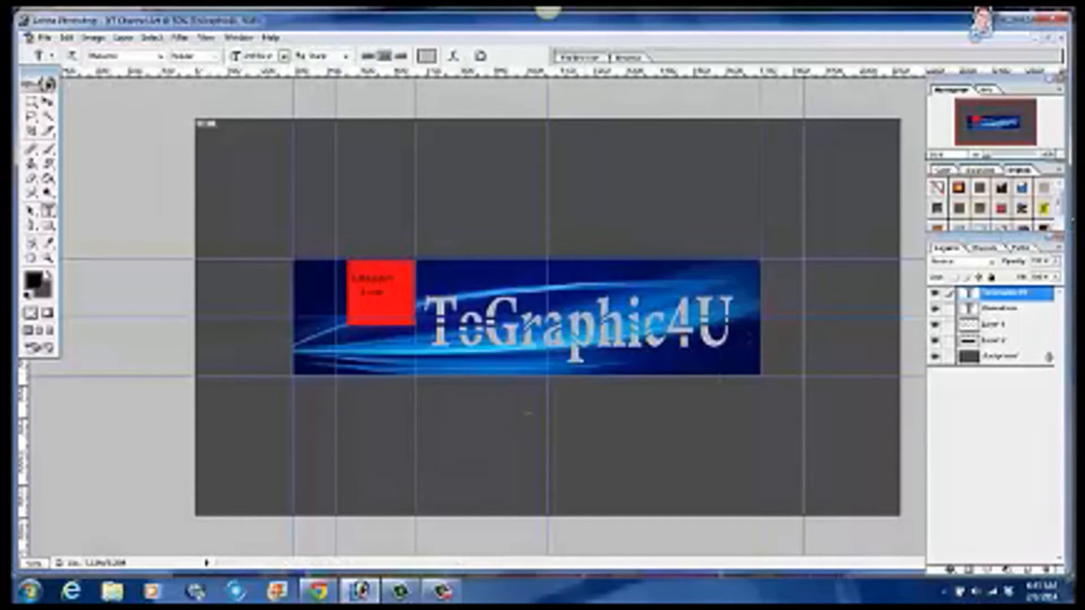
- Try several preset styles on the ToGraphic4U text and apply the one with a drop shadow and bevel and emboss
mouse_move(1060, 186)
mouse_down()
mouse_move(1060, 218)
mouse_move(1060, 192)
mouse_up()
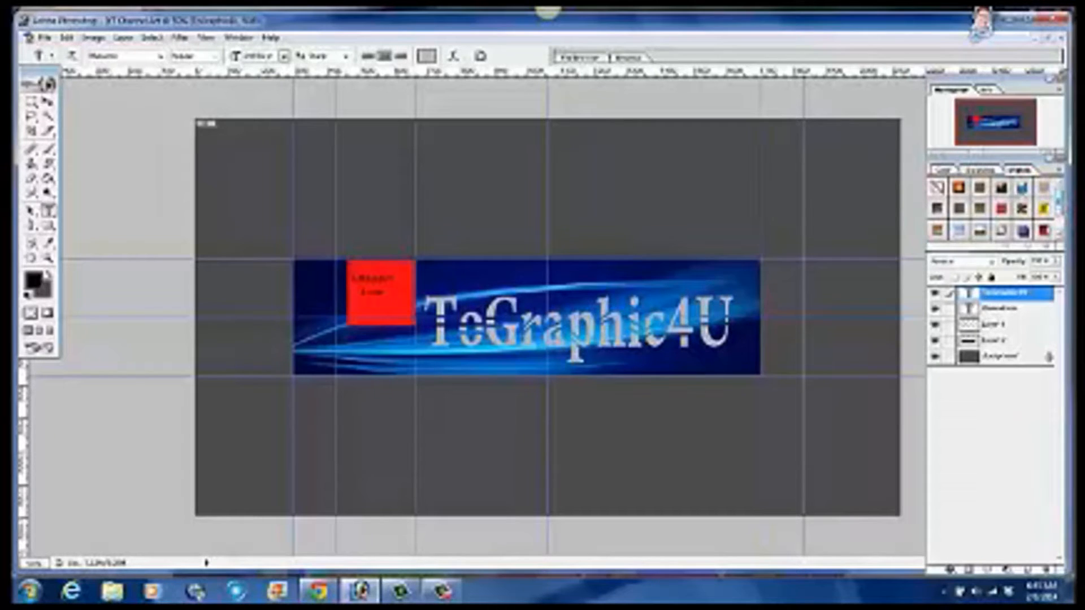
click(960, 193)
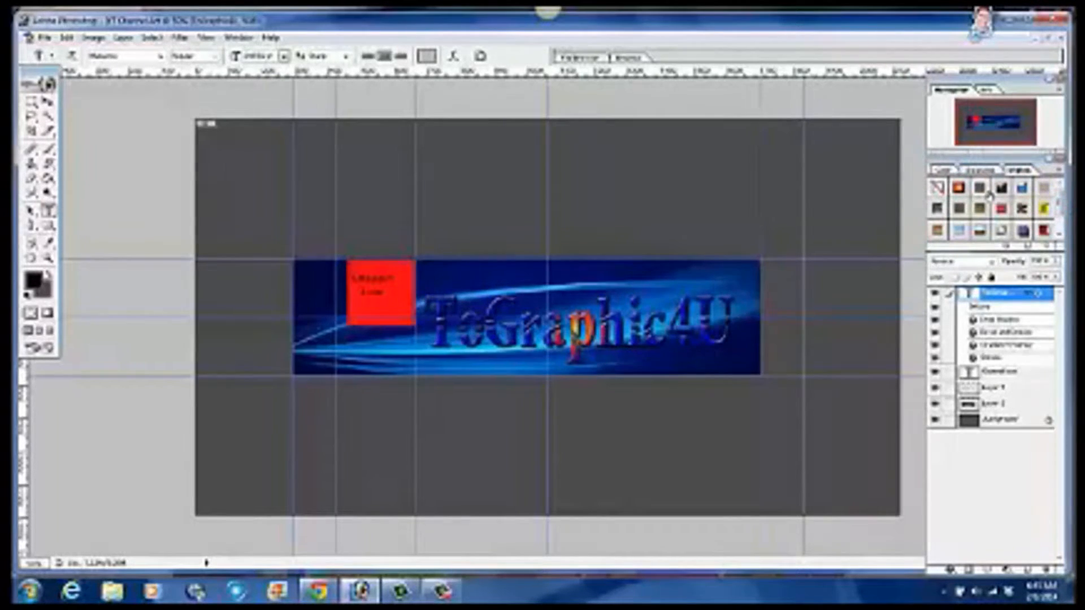
click(990, 195)
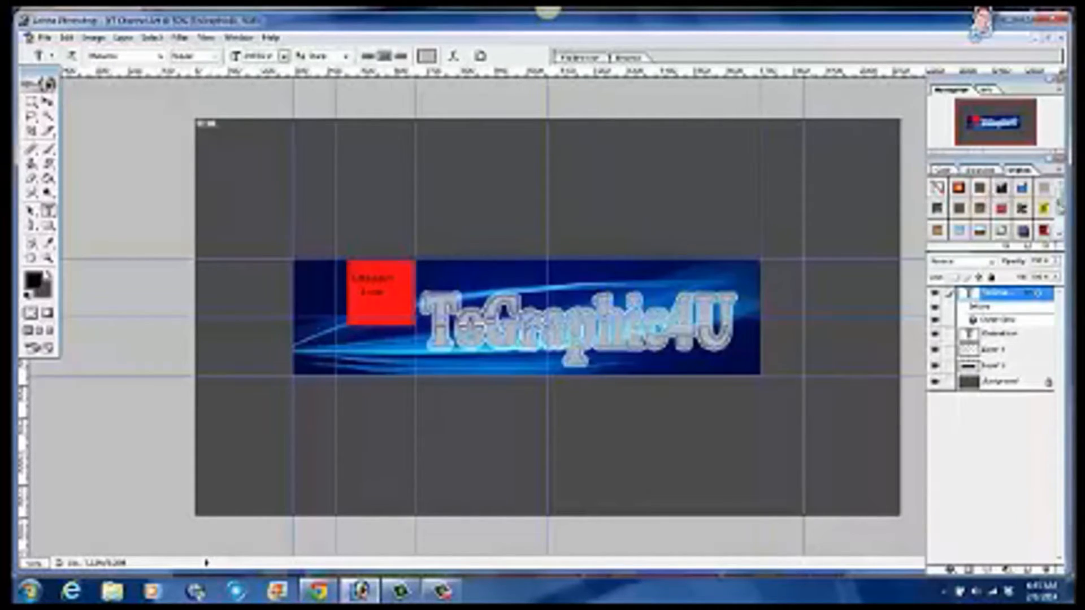
drag(1060, 195, 1060, 217)
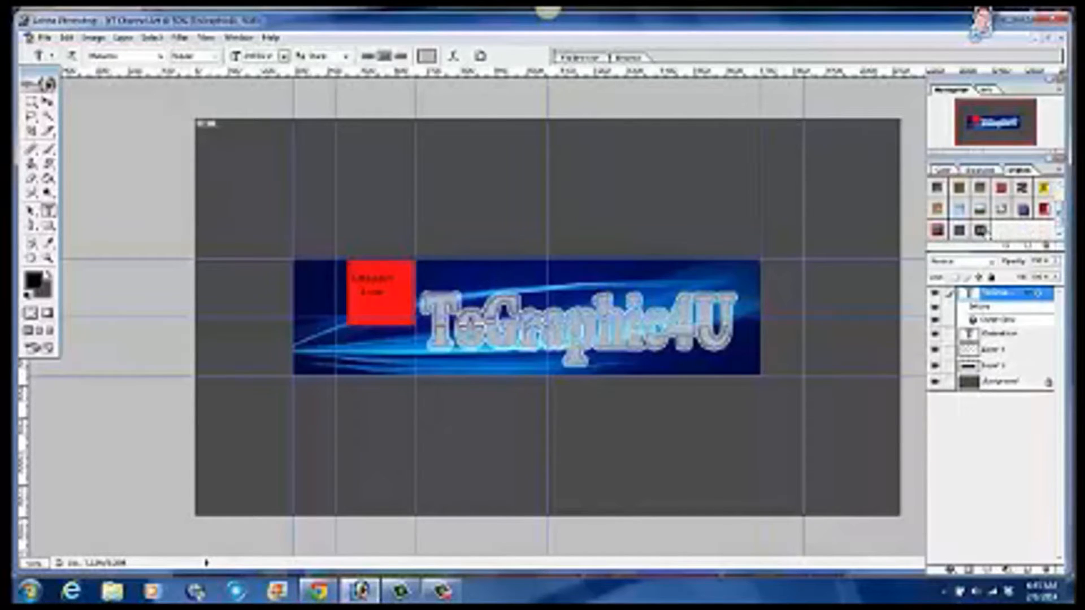
click(984, 232)
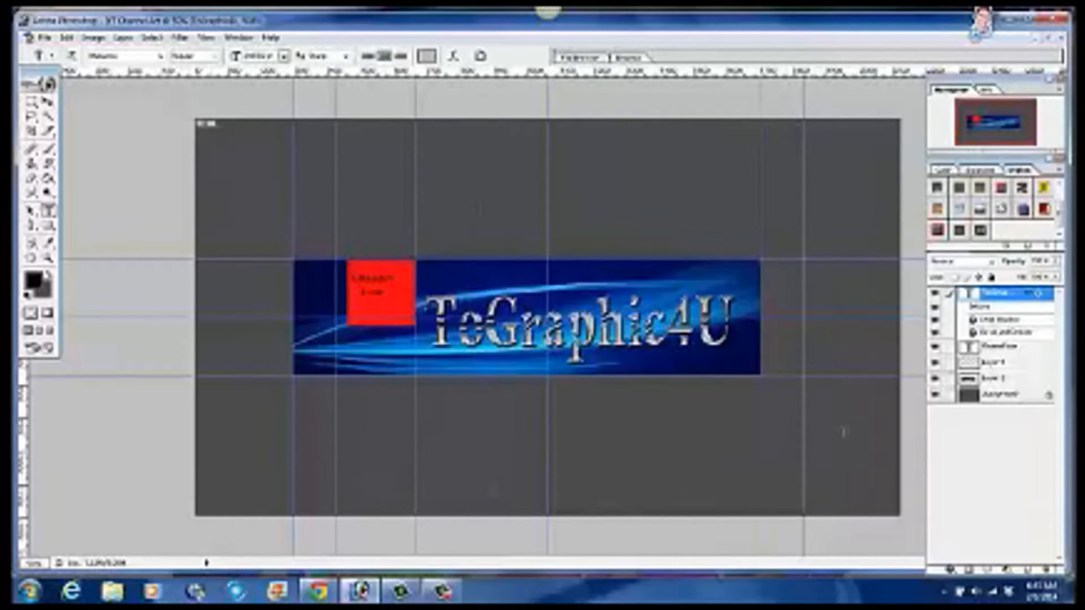
- Sample a dark blue from the banner as the foreground colour and fill the Background layer with it using the Paint Bucket
click(35, 284)
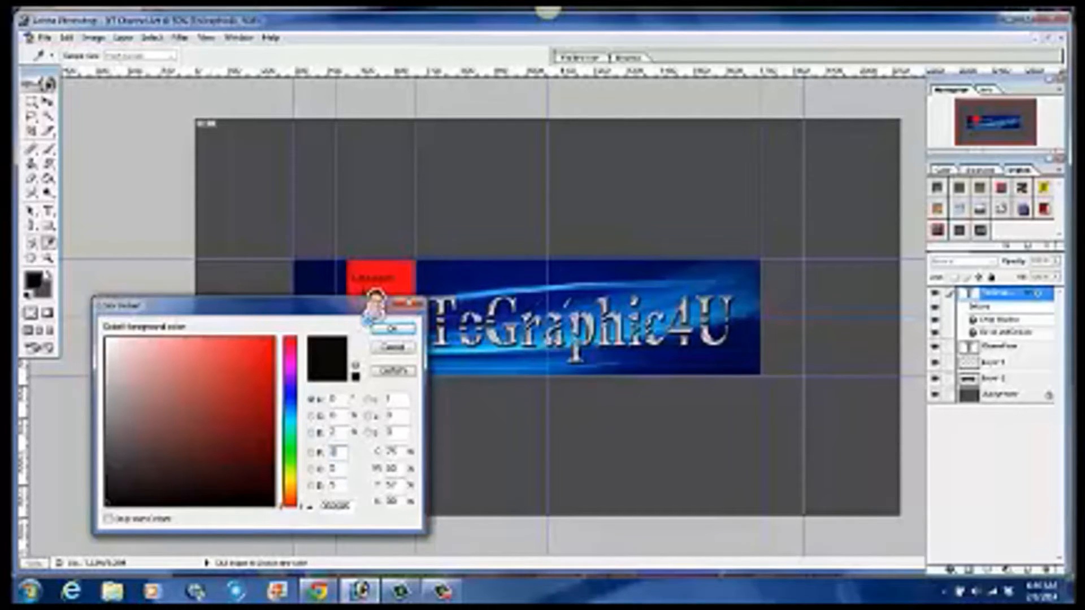
click(562, 308)
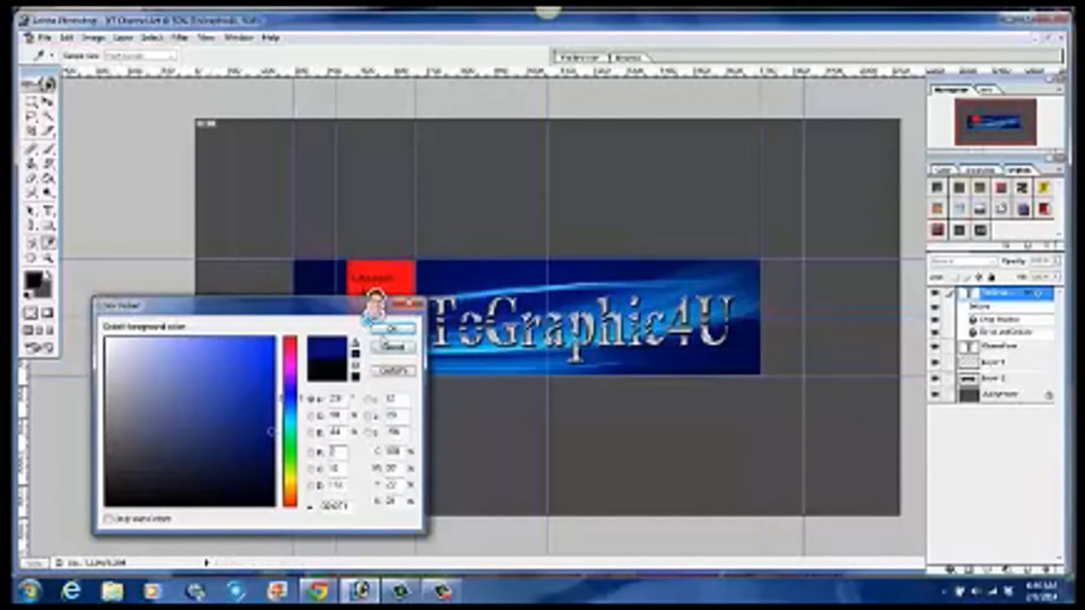
click(394, 329)
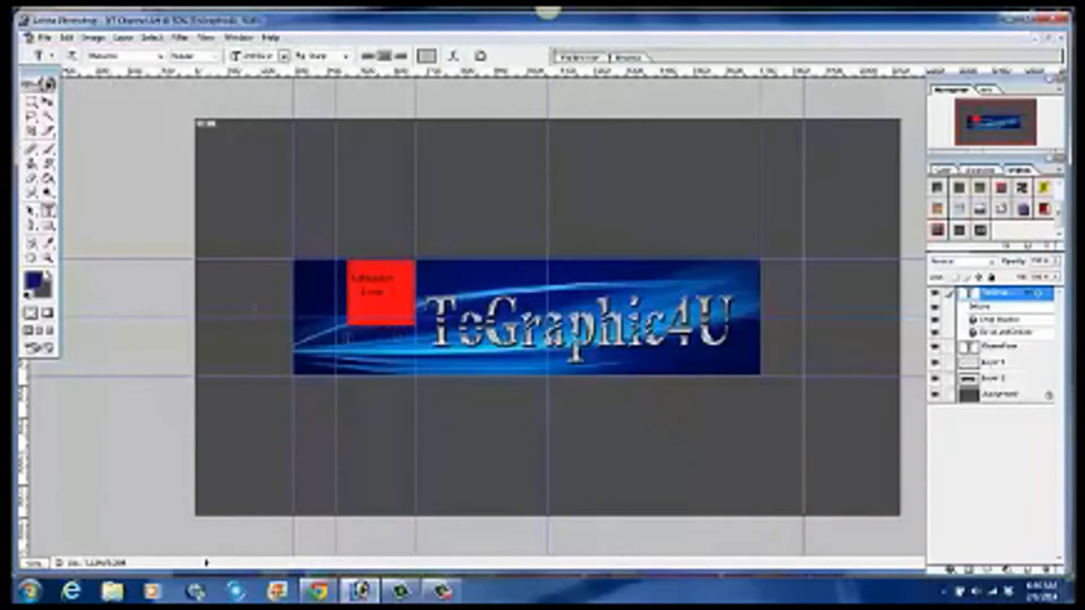
click(49, 181)
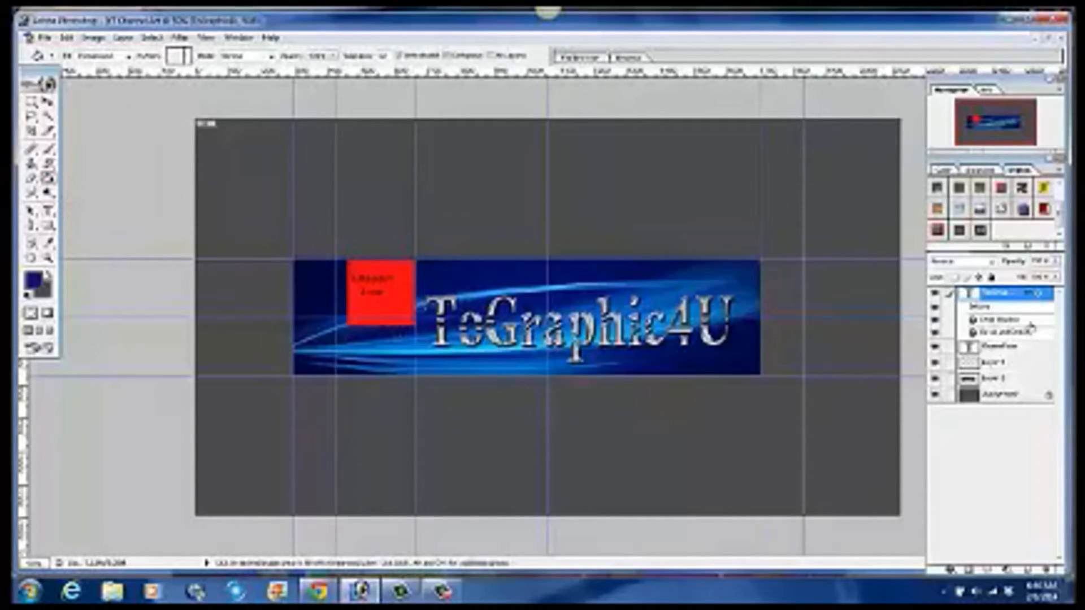
click(1013, 395)
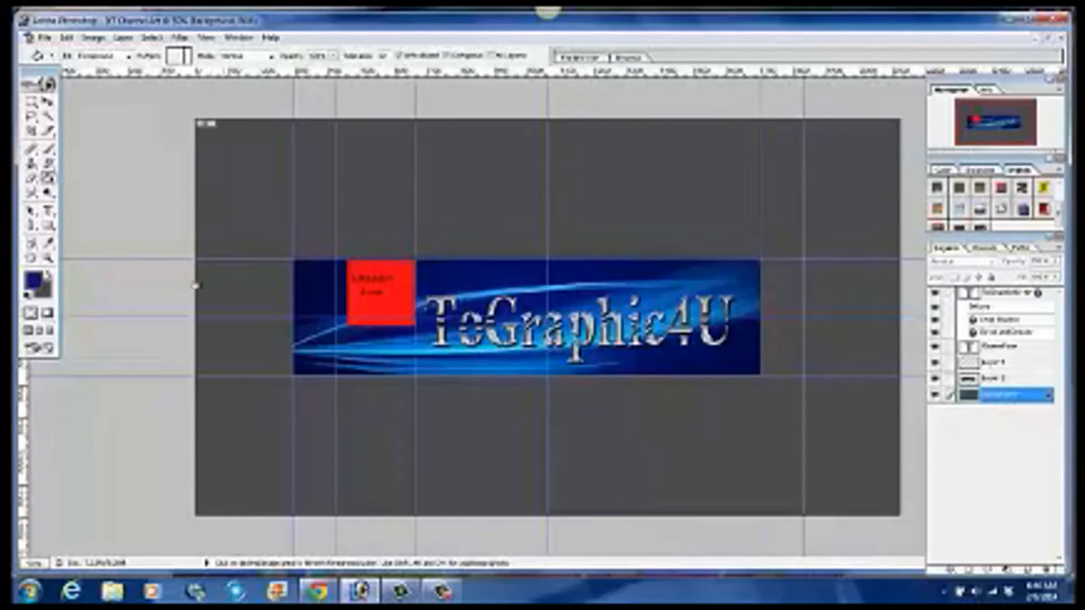
click(258, 170)
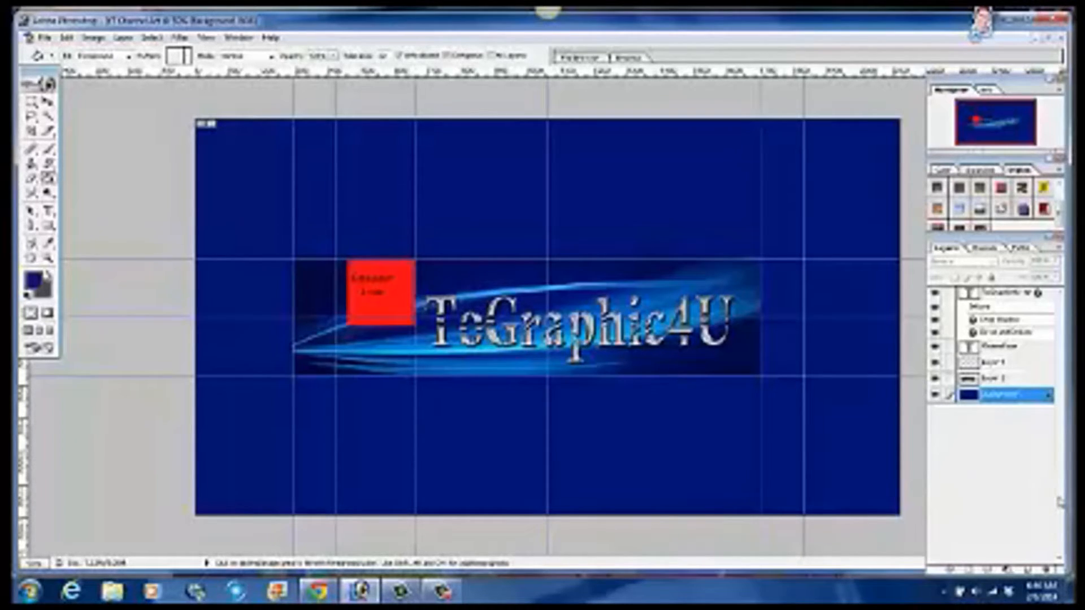
- Undo the dark blue Paint Bucket fill on the Background layer
click(67, 38)
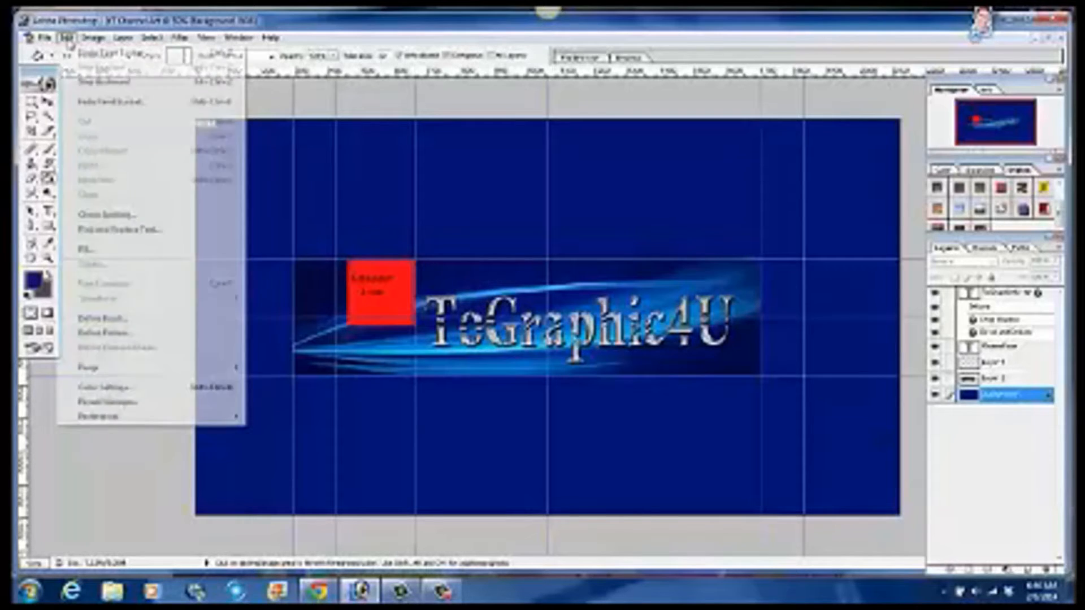
click(76, 52)
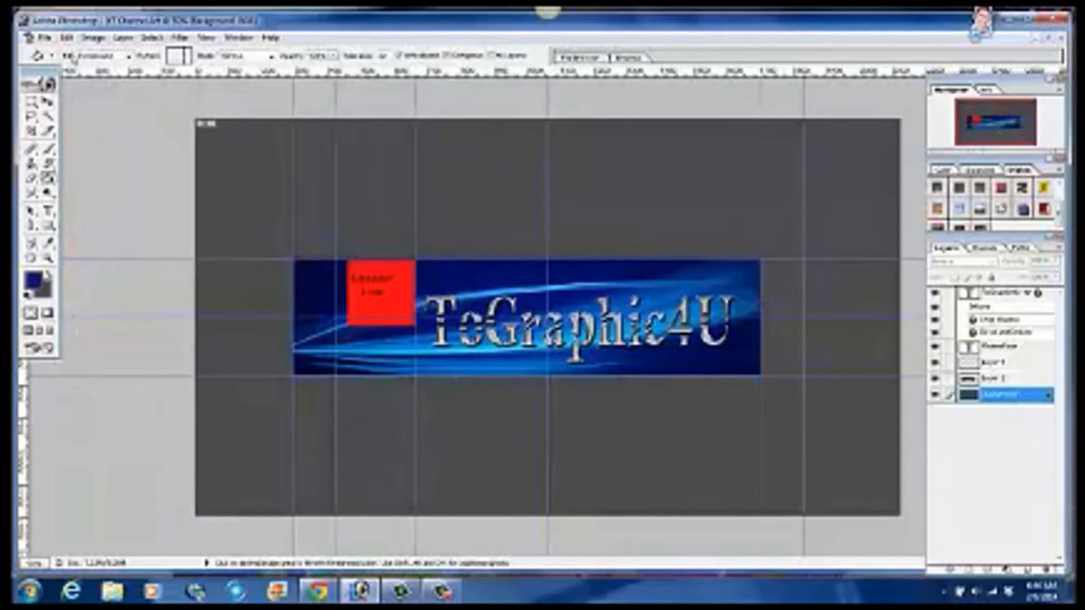
click(45, 38)
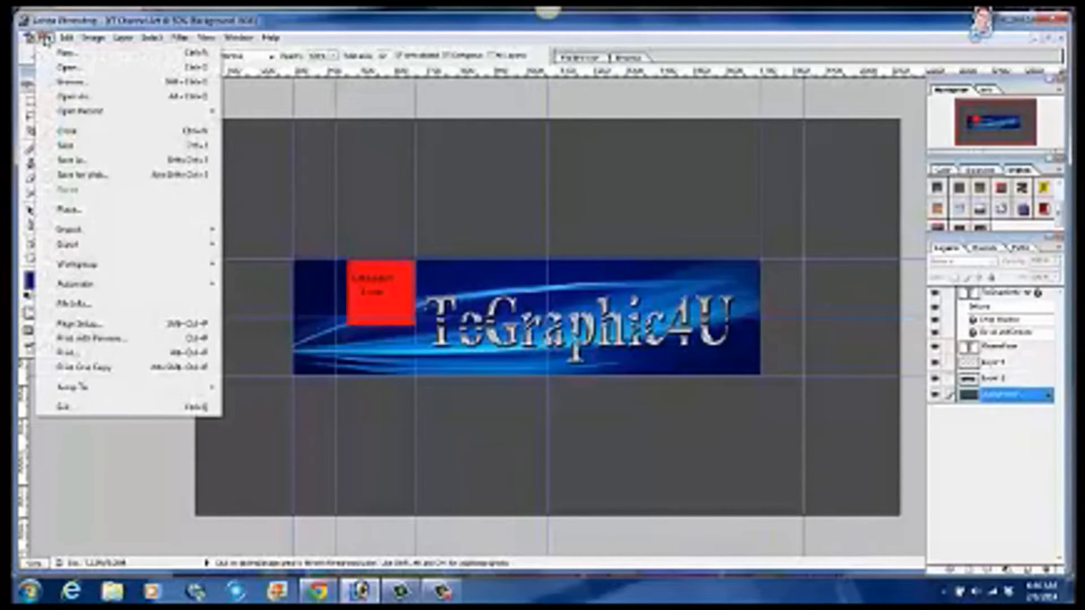
click(1044, 48)
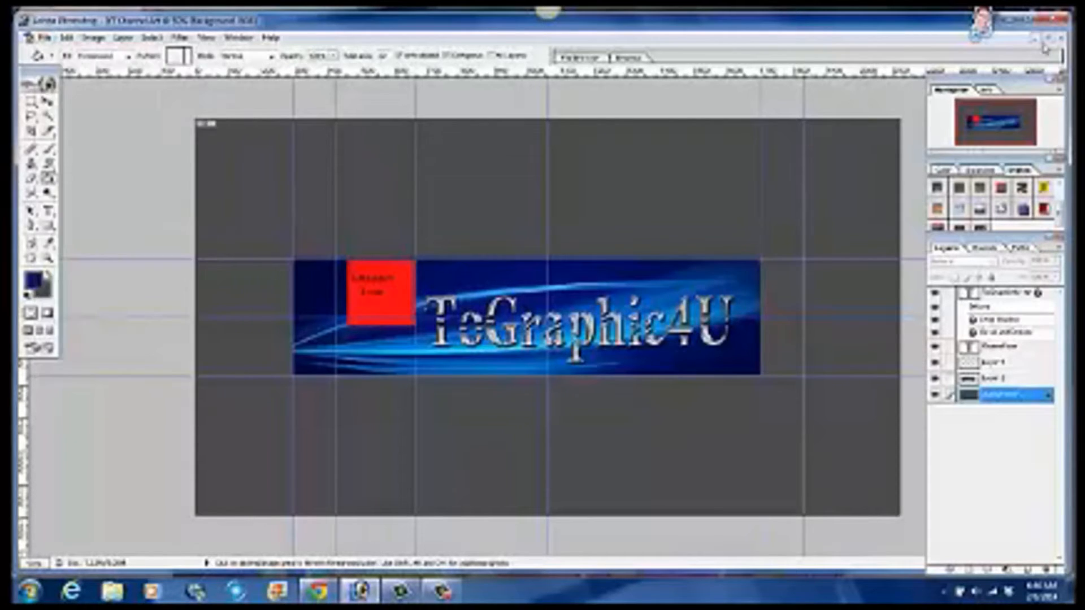
- Copy the blue swirl image into the channel art document as a layer above the Background, and position it to cover the whole canvas
click(1049, 38)
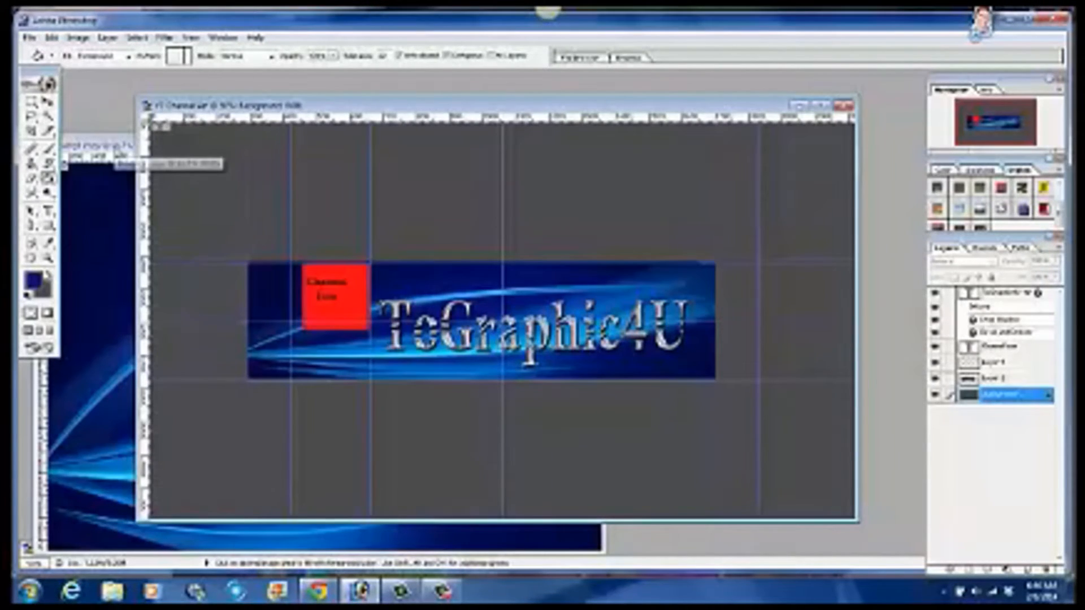
click(116, 147)
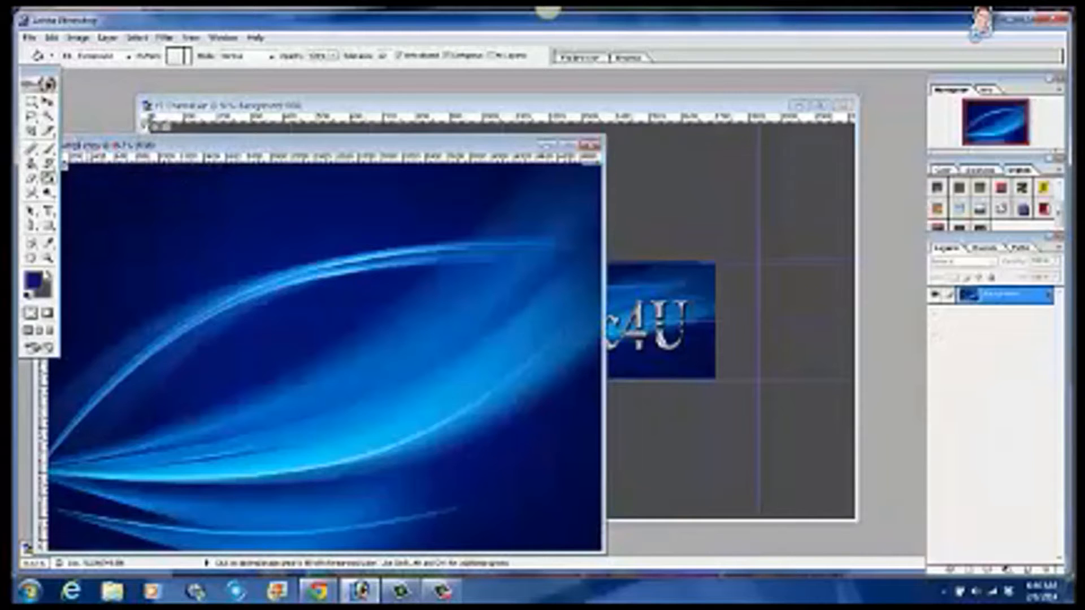
click(48, 102)
mouse_move(217, 340)
mouse_down()
mouse_move(685, 431)
mouse_move(695, 422)
mouse_move(693, 431)
mouse_move(637, 436)
mouse_move(569, 431)
mouse_move(441, 388)
mouse_up()
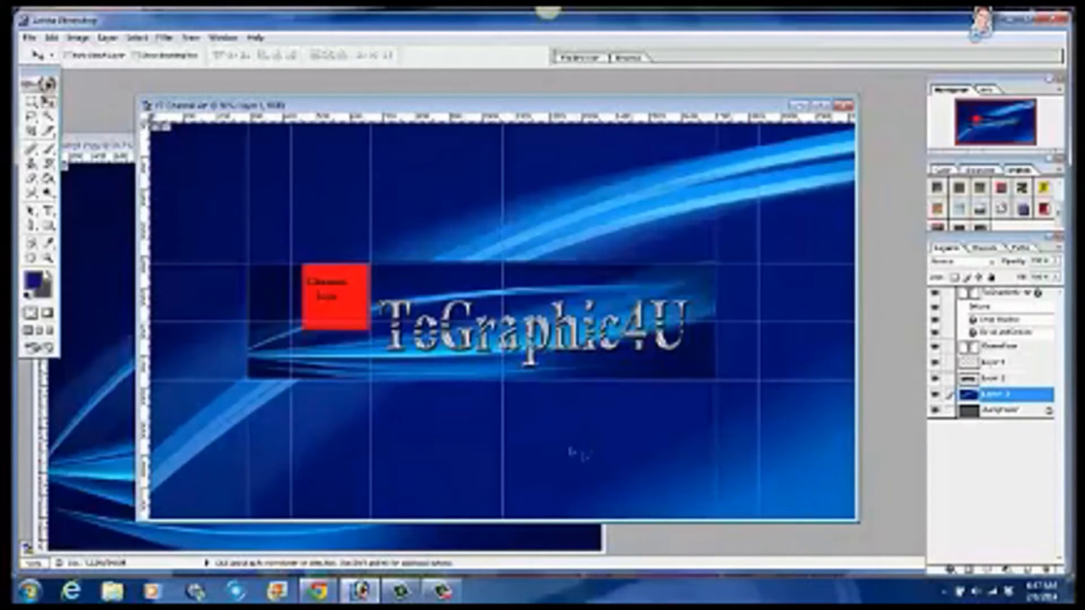
drag(585, 457, 533, 438)
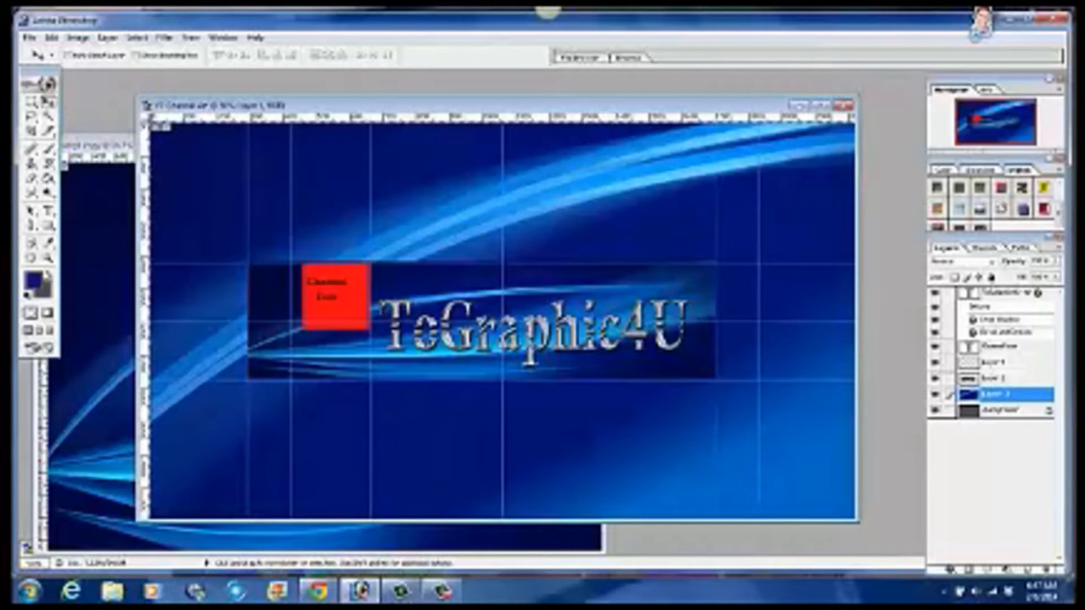
- Hide the red square and its Channel Icon label, and narrow the blue banner from its left edge to the next vertical guide
click(937, 363)
click(937, 347)
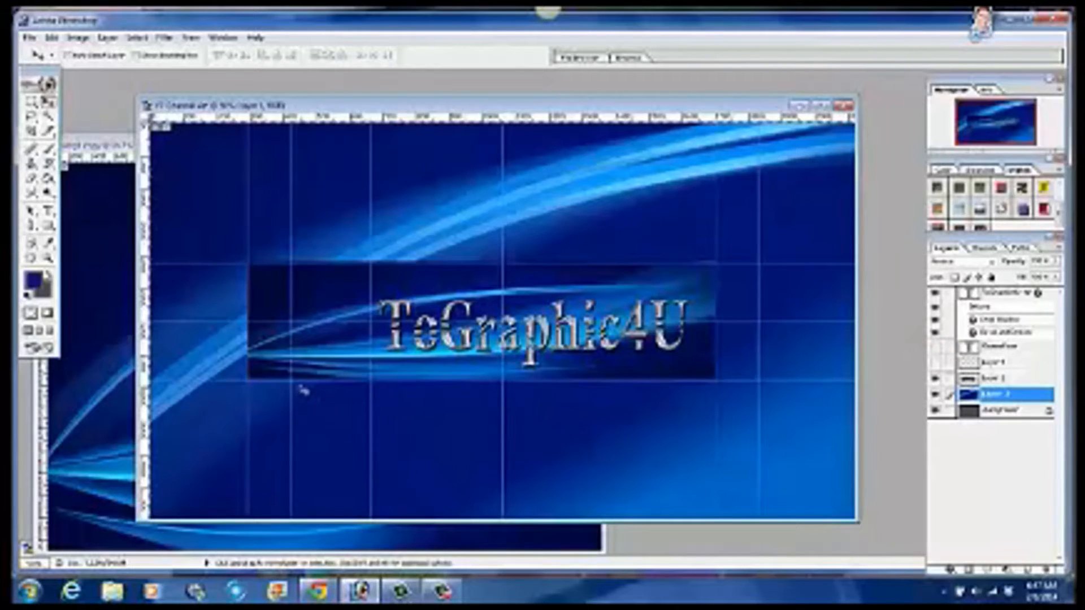
click(1021, 383)
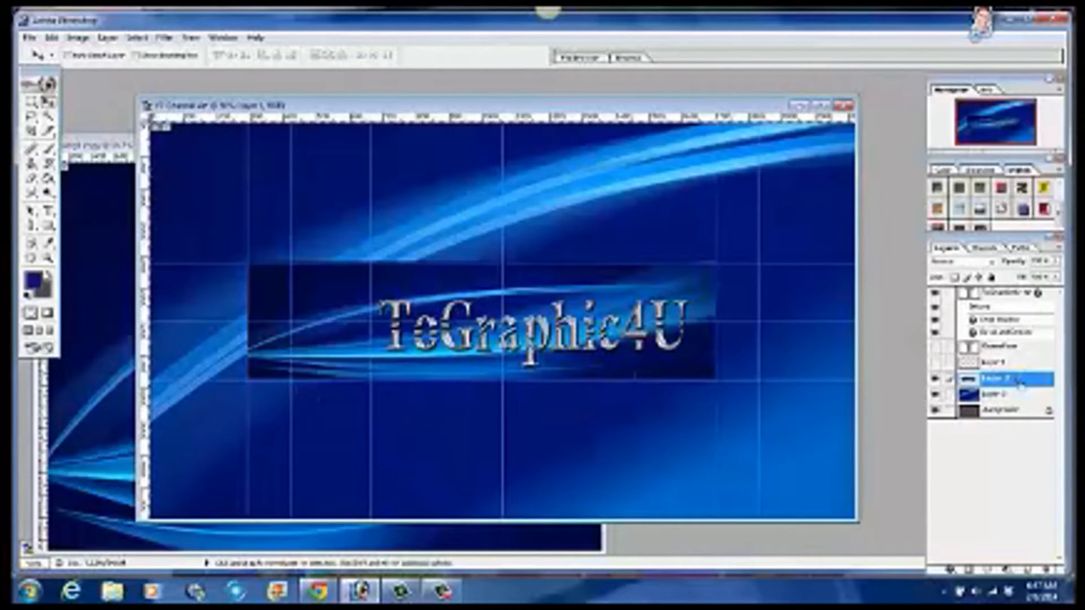
click(51, 37)
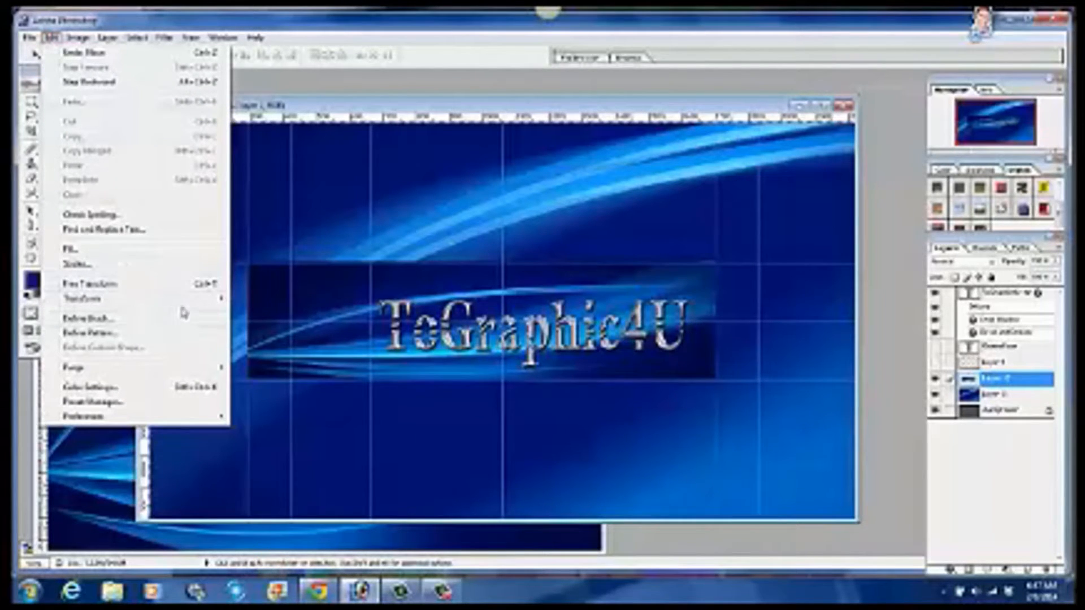
mouse_move(184, 301)
click(259, 320)
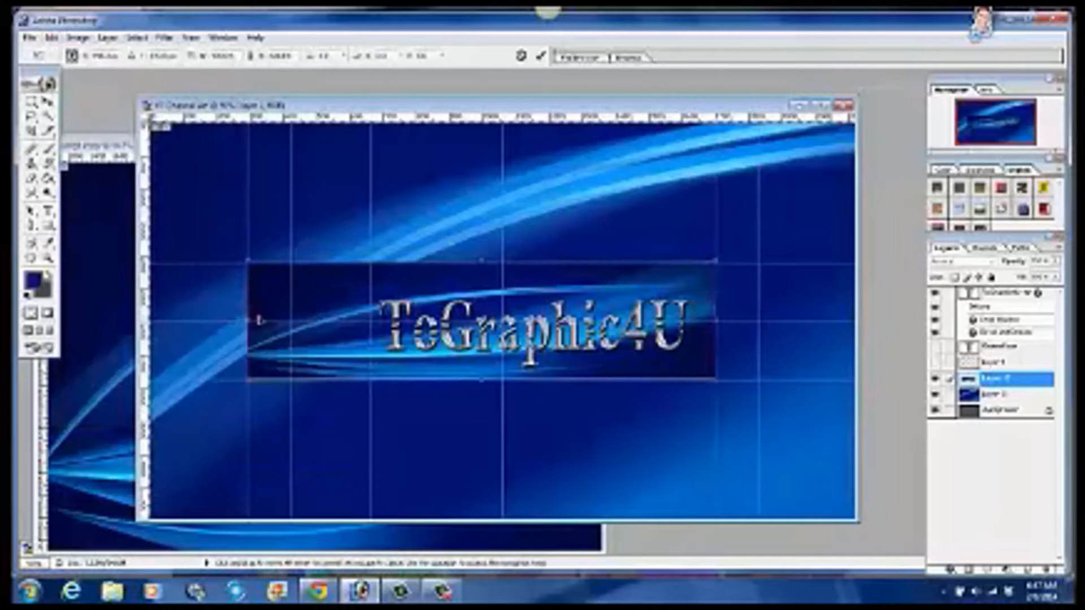
drag(260, 326, 295, 331)
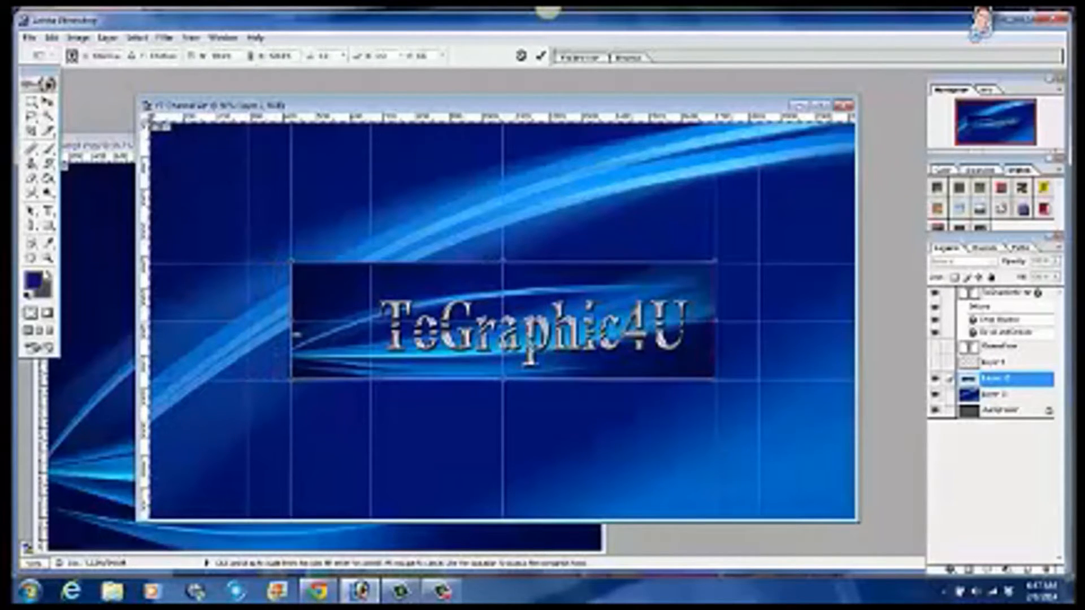
key(Return)
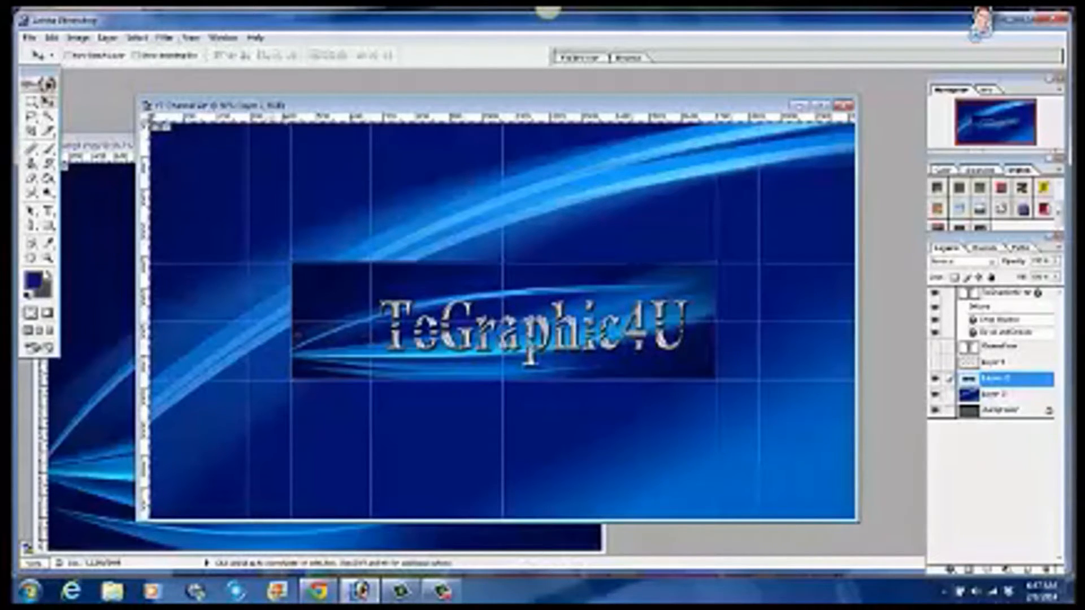
- Try to save the document as YT Channel Art.psd in the Photoshop folder under My Documents
click(29, 37)
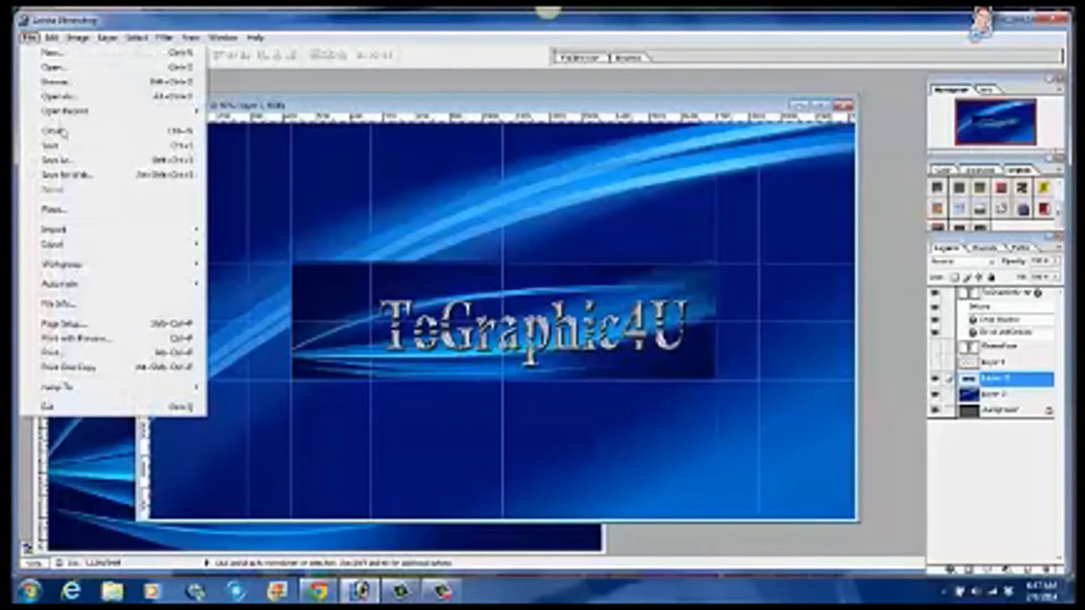
click(59, 160)
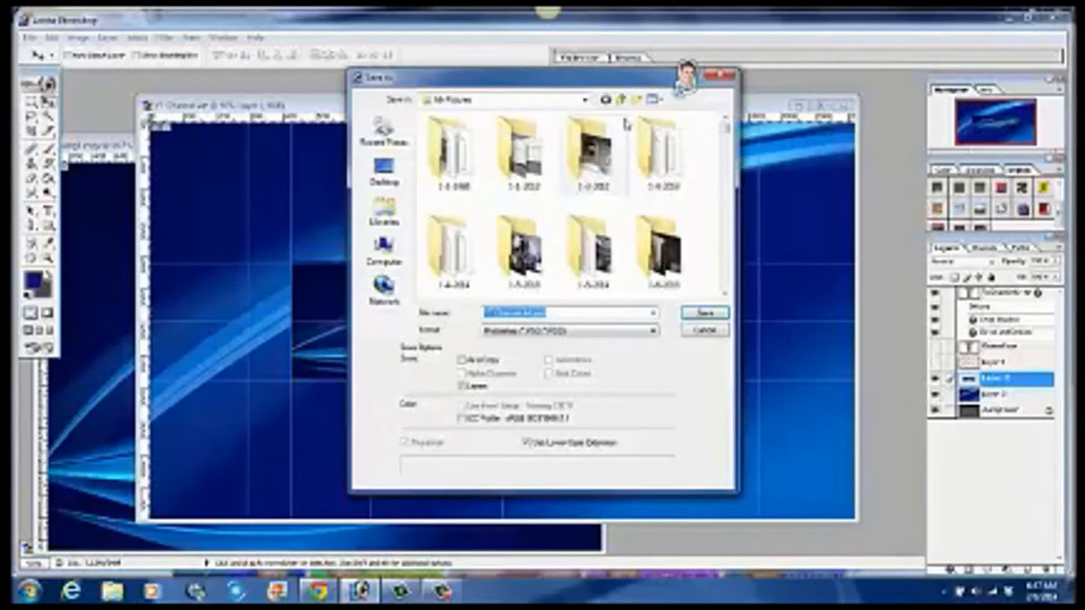
click(585, 100)
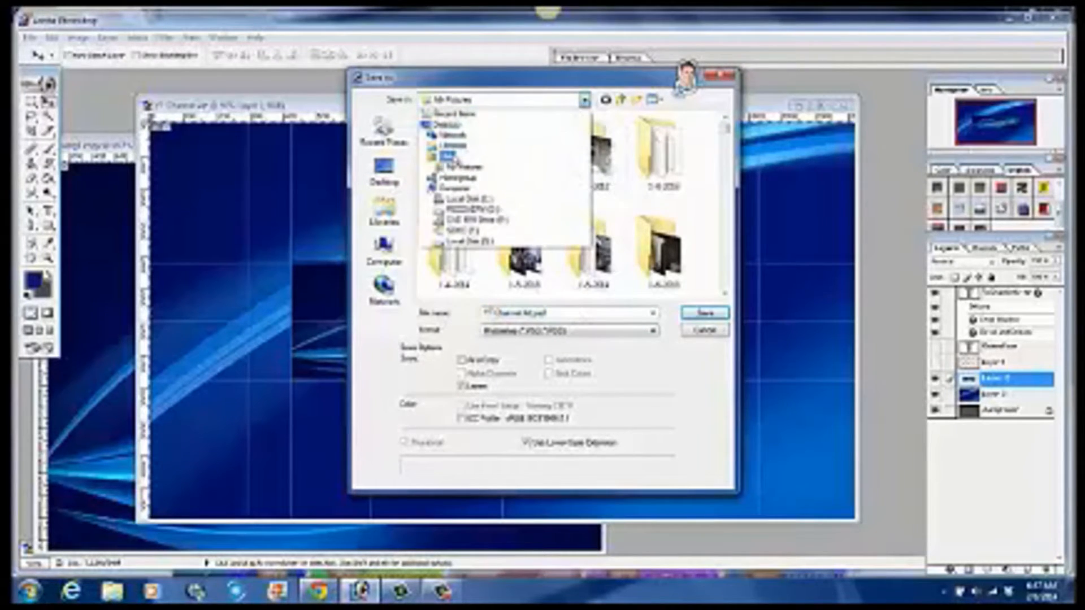
click(449, 156)
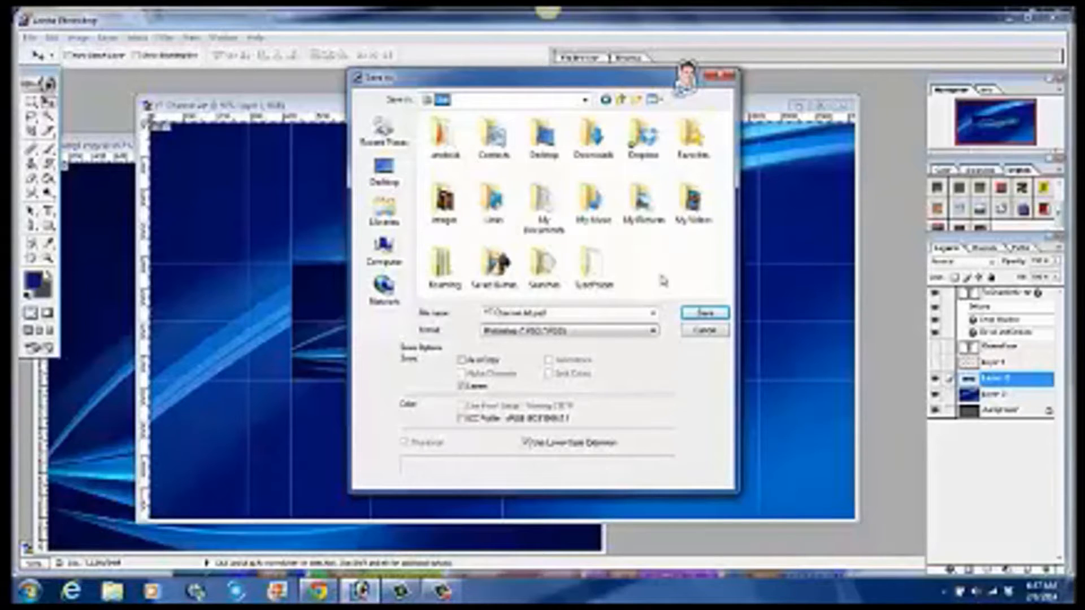
double_click(541, 207)
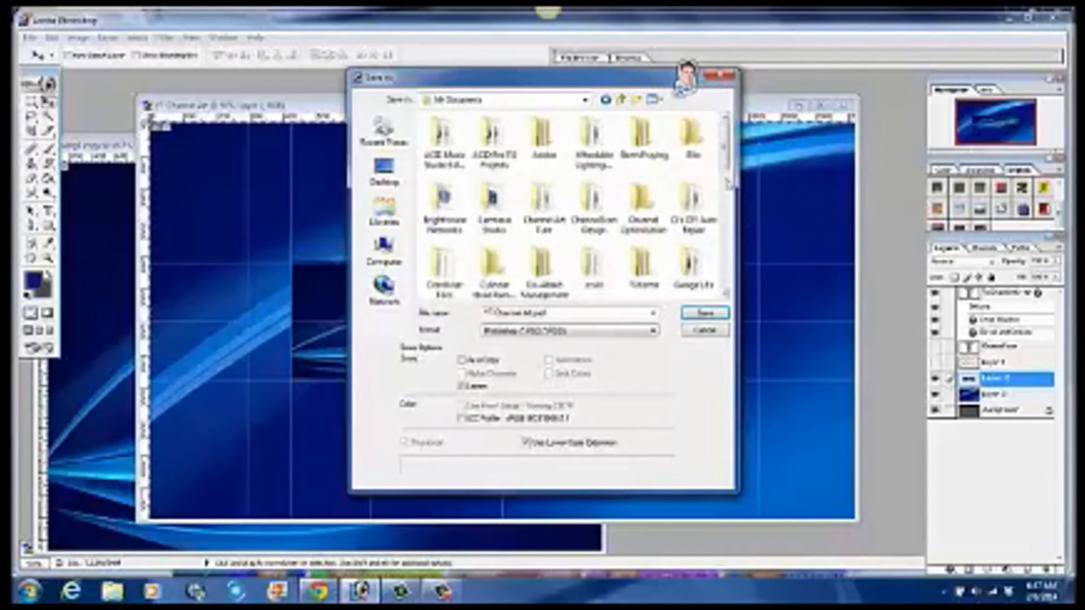
drag(724, 155, 724, 210)
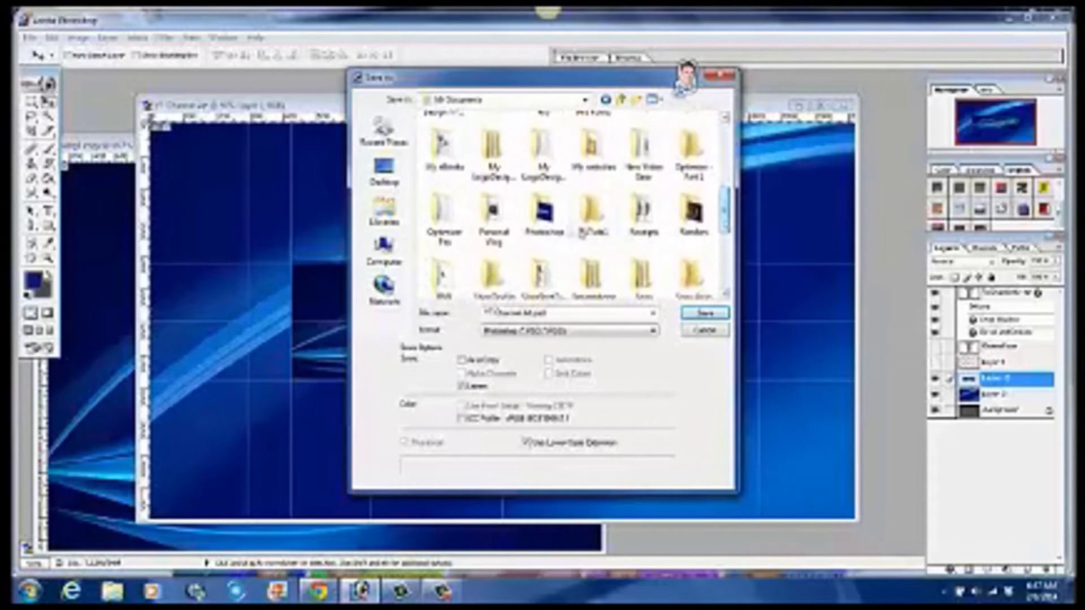
double_click(544, 213)
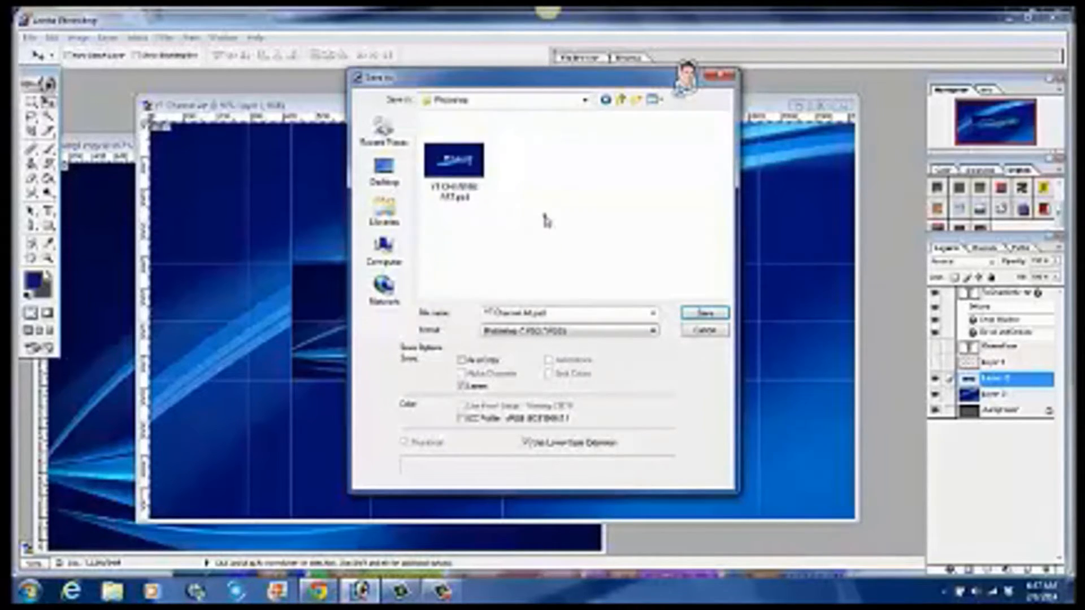
click(719, 314)
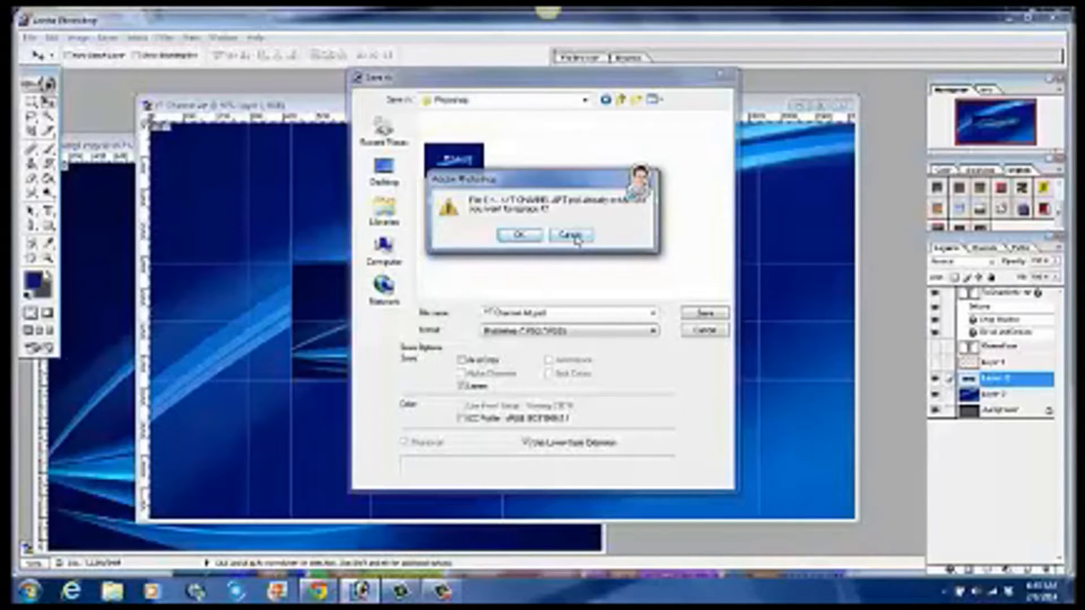
click(575, 238)
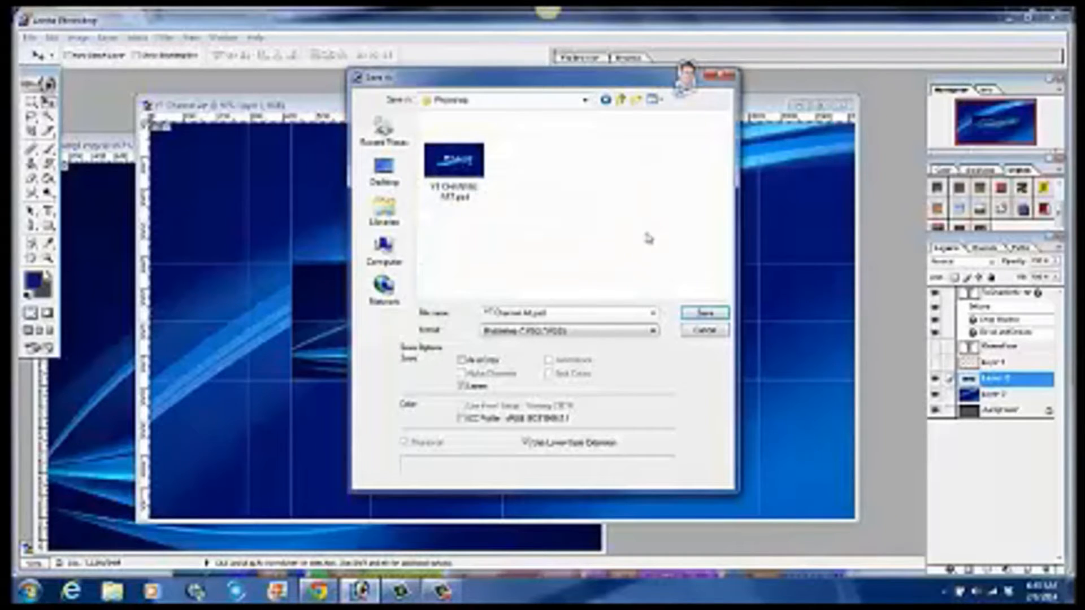
click(703, 331)
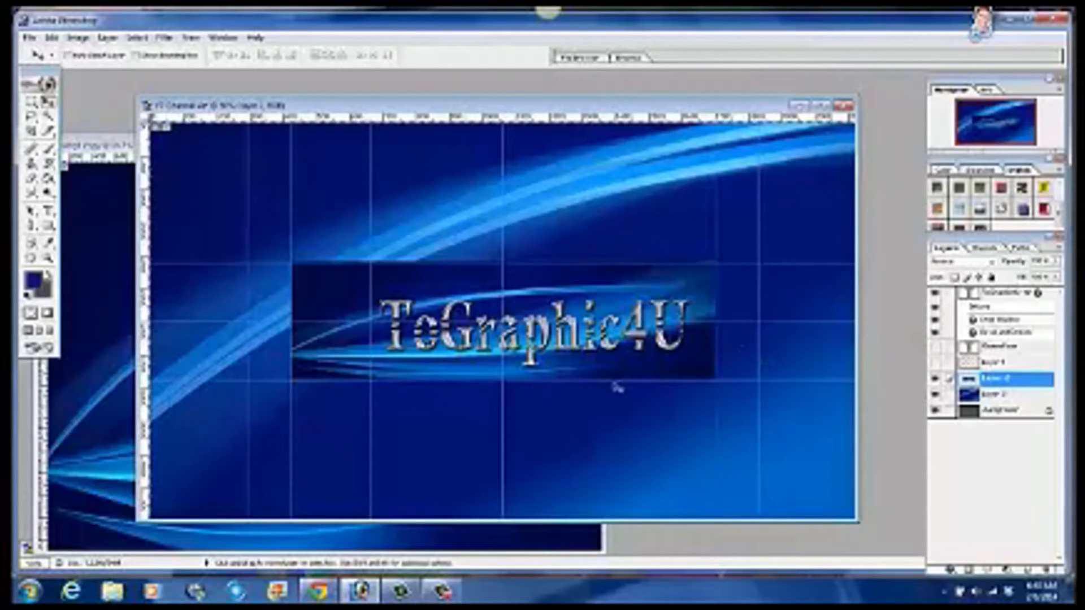
- Open Save for Web and compare the original and optimized previews of the banner around the ToGraphic4U text
click(28, 38)
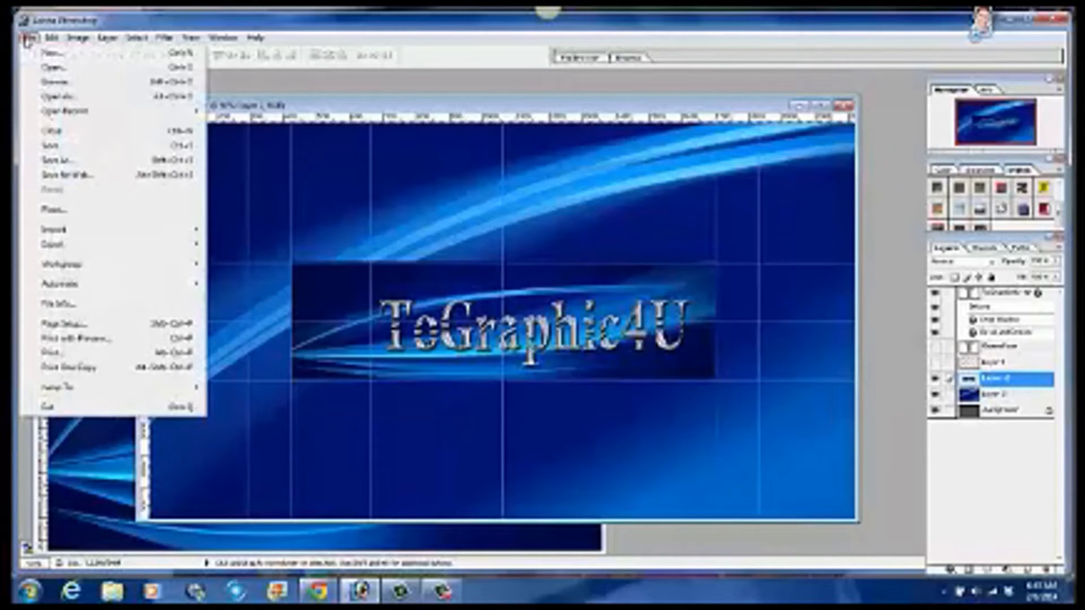
click(109, 177)
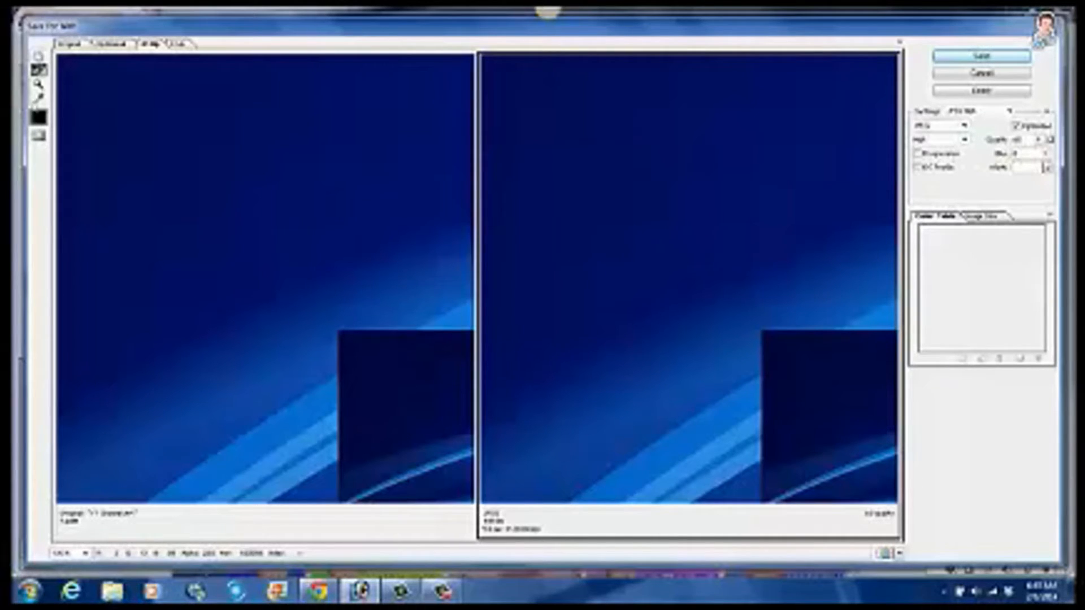
click(38, 57)
drag(867, 416, 581, 227)
drag(815, 337, 715, 356)
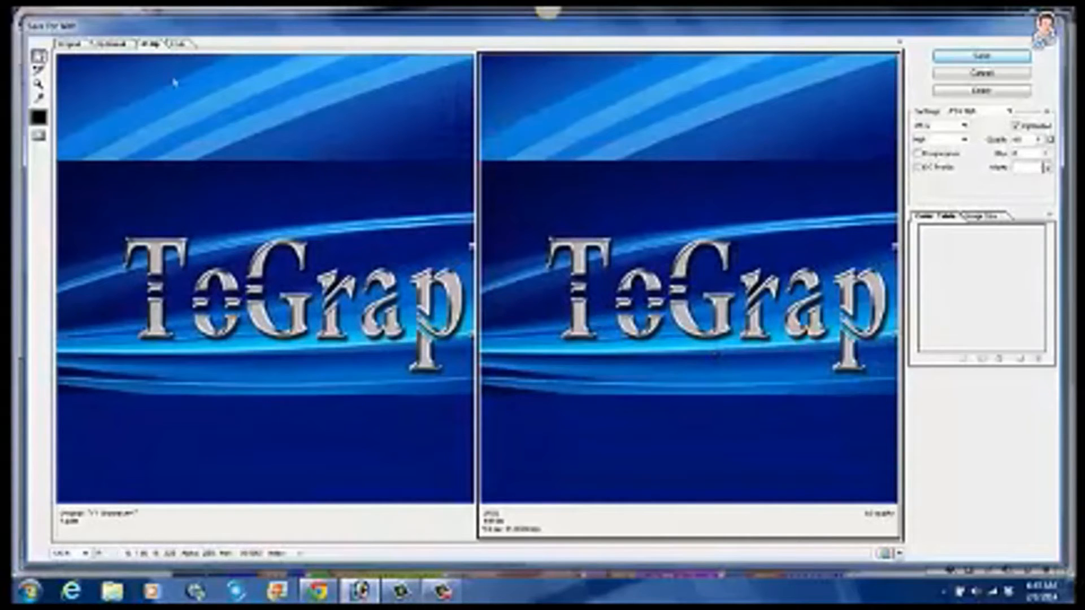
click(109, 44)
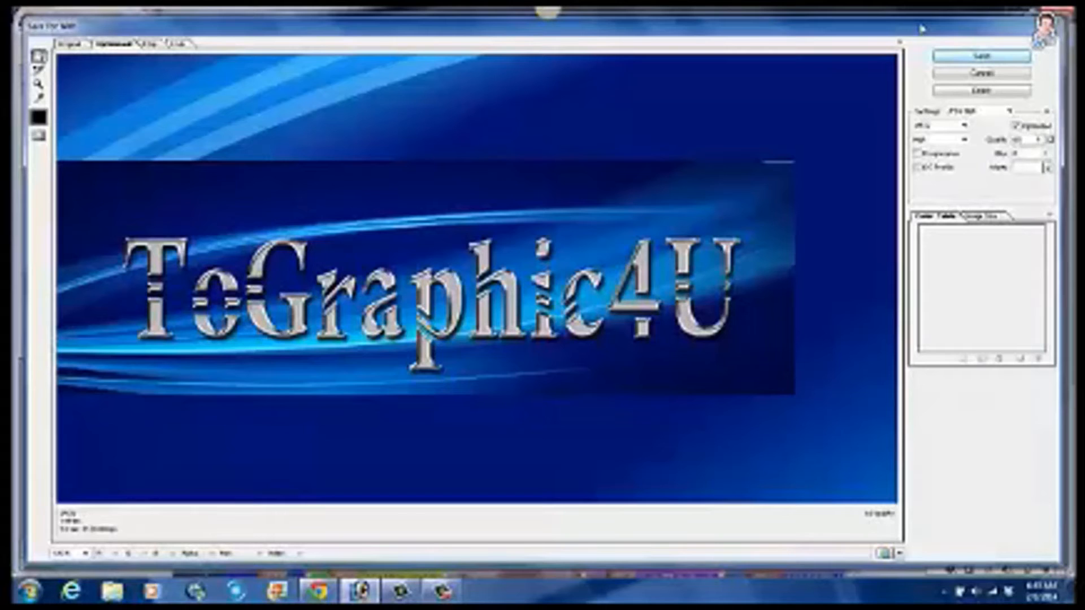
click(71, 45)
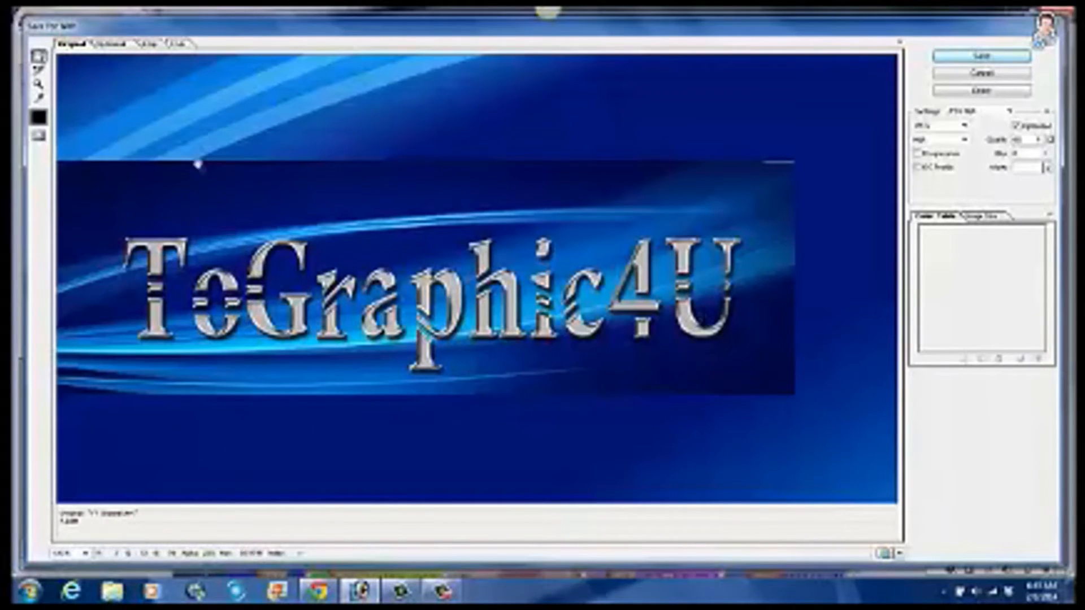
click(152, 44)
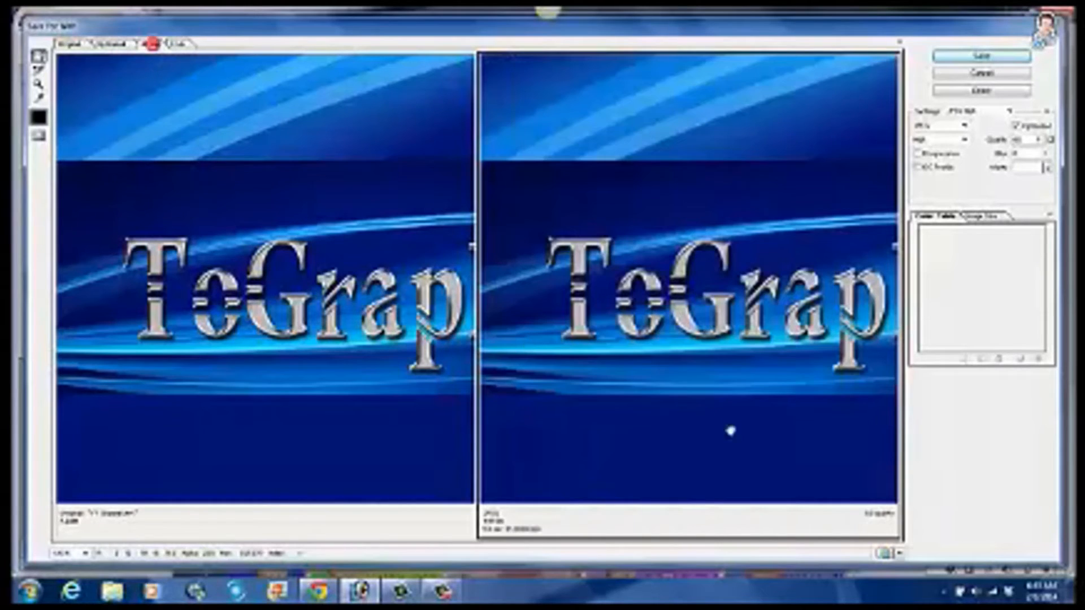
- Save the optimized JPEG in the Dropbox folder, adding 2 to the channel art file name
click(986, 58)
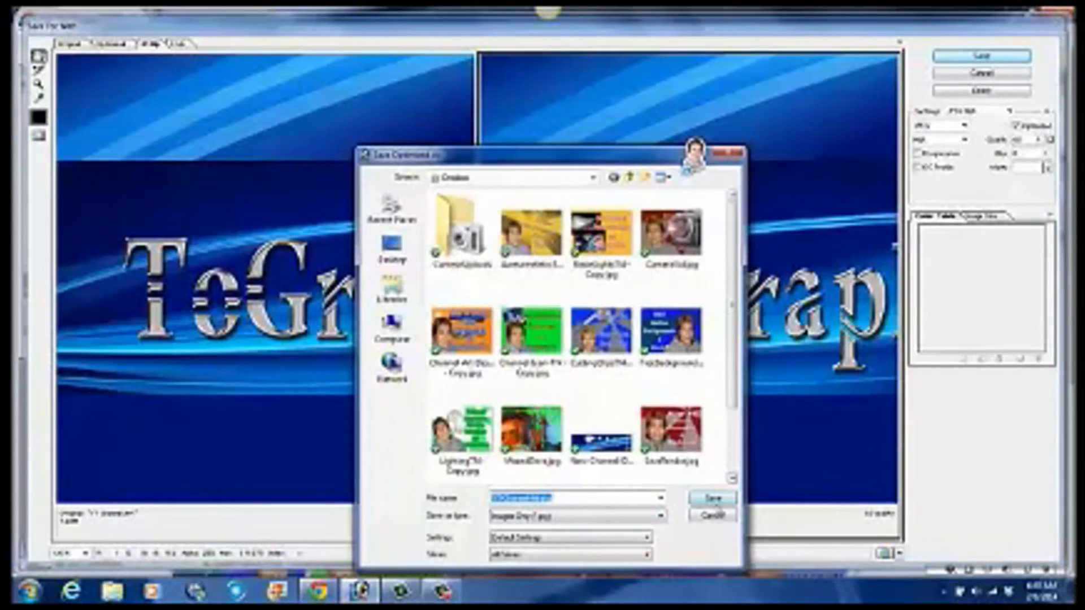
click(537, 499)
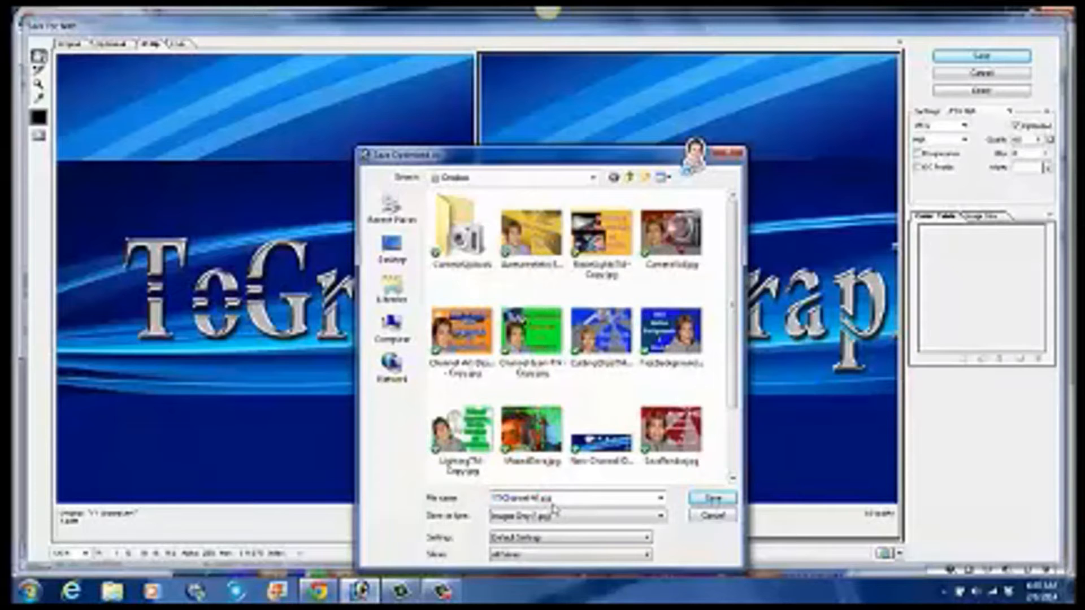
text(2)
click(701, 499)
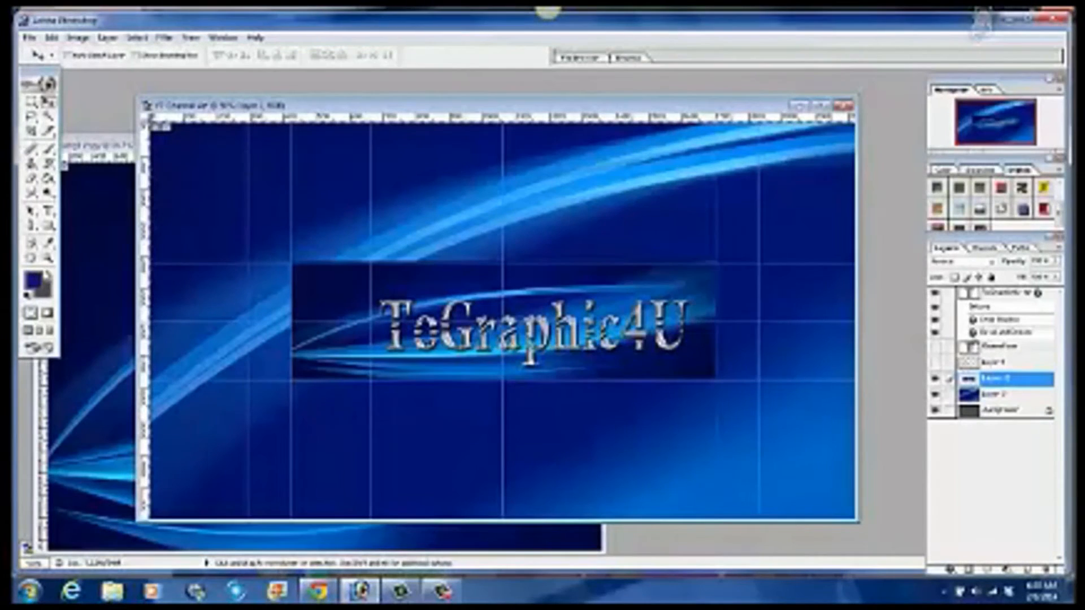
- Switch to the YouTube channel page, edit the channel art and start selecting a photo from the computer
click(1011, 22)
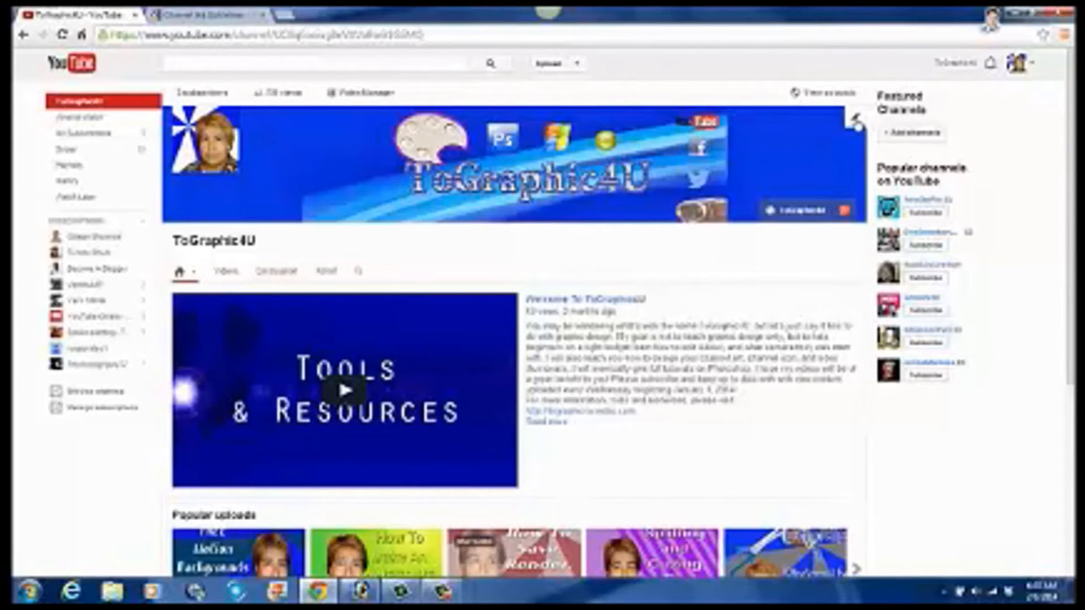
click(856, 121)
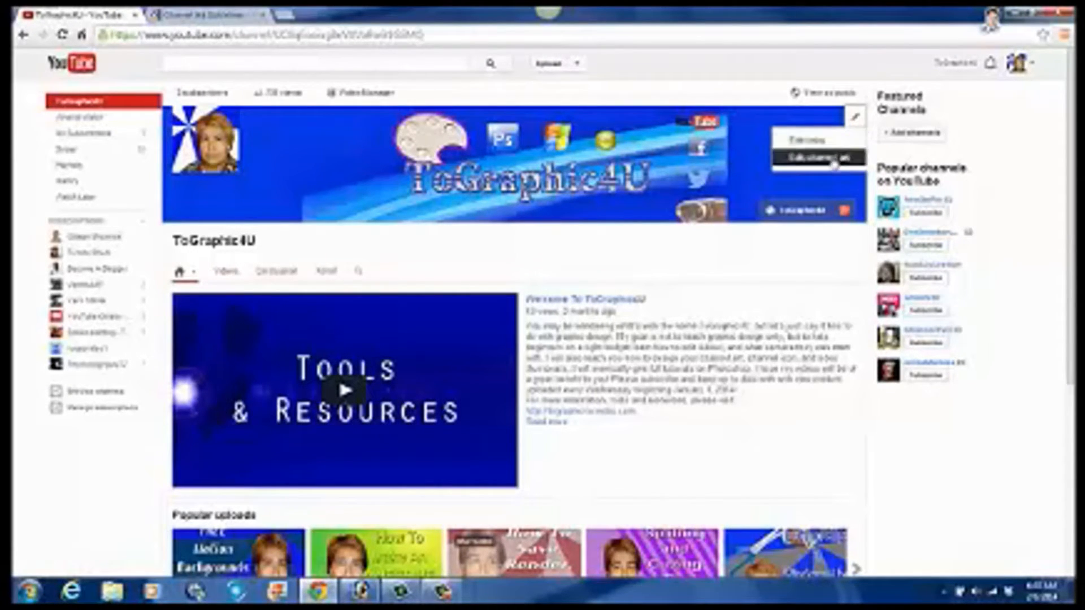
click(816, 161)
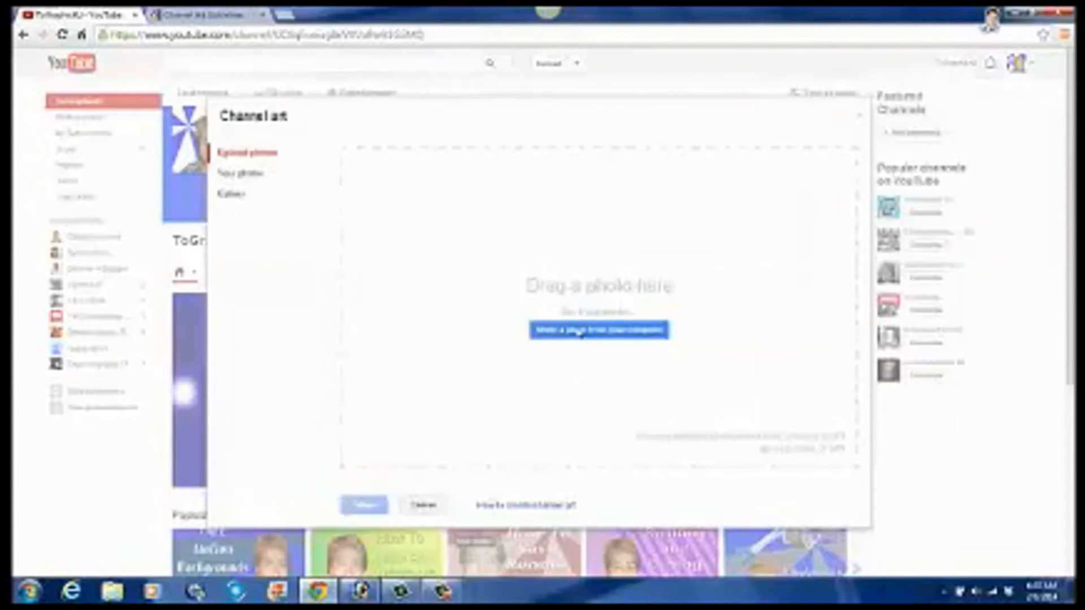
click(578, 332)
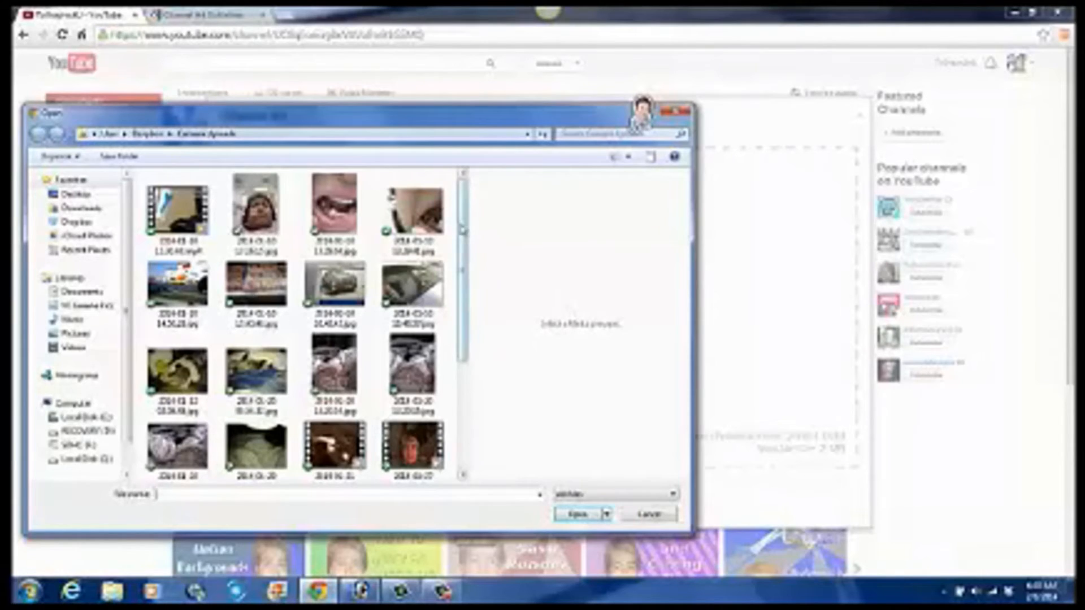
- Find and preview the new channel art JPEG in the Dropbox folder, then cancel the file selection
scroll(463, 237, down, 2)
click(79, 223)
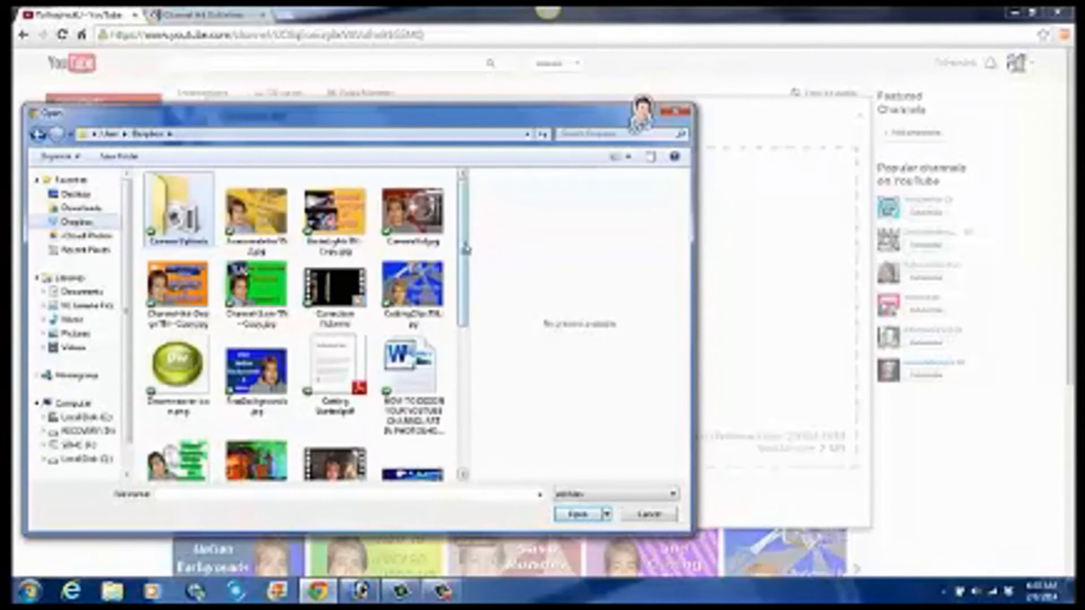
drag(467, 244, 461, 391)
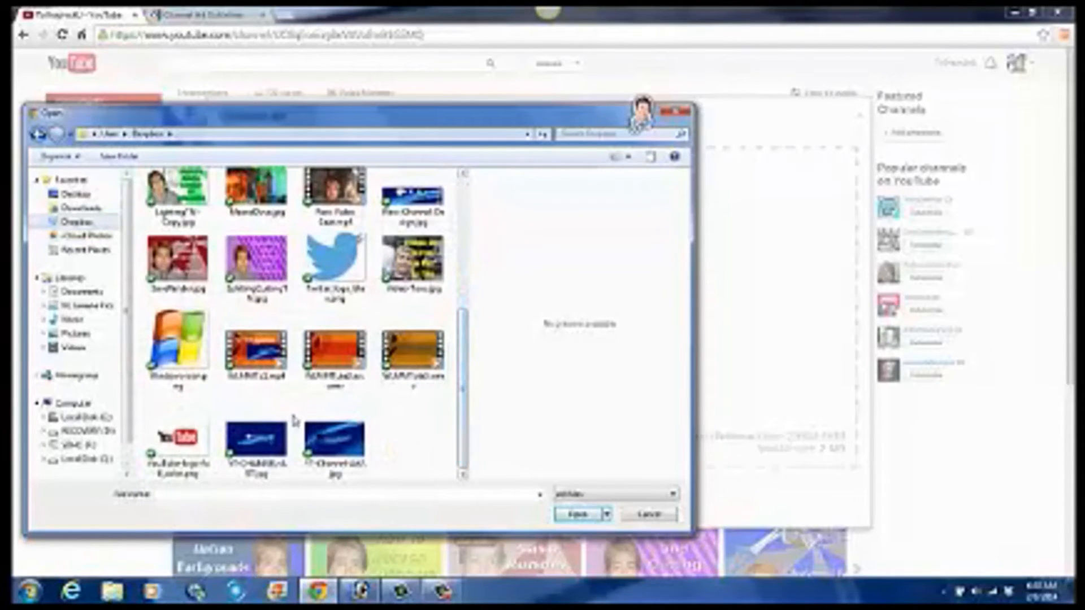
click(261, 444)
click(345, 448)
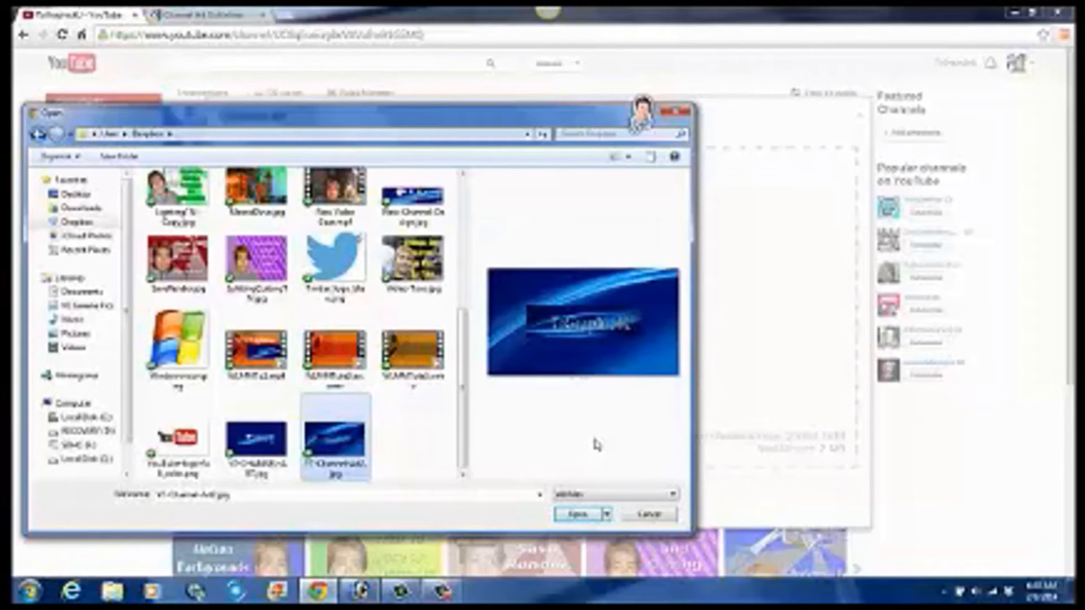
click(649, 514)
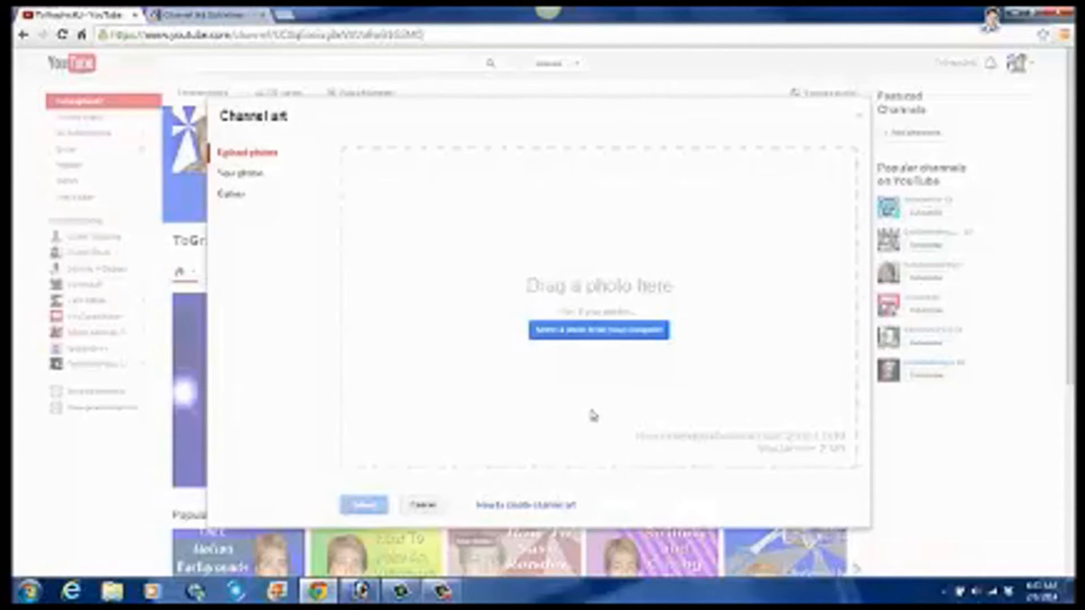
- Open the guide on creating channel art, close the duplicate guidelines page and examine how the art works on tablets
click(525, 506)
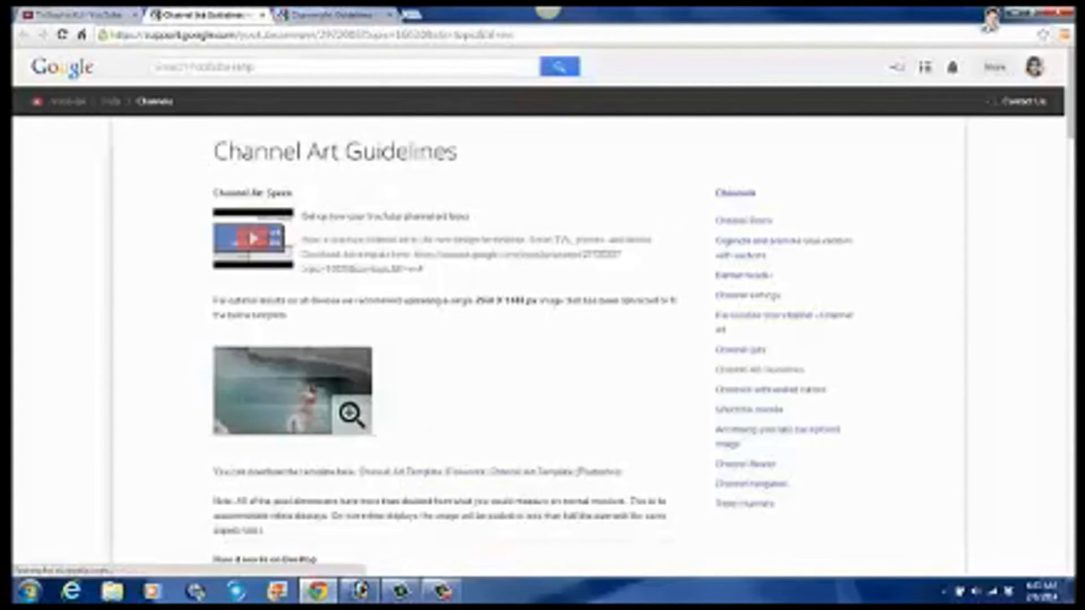
click(389, 14)
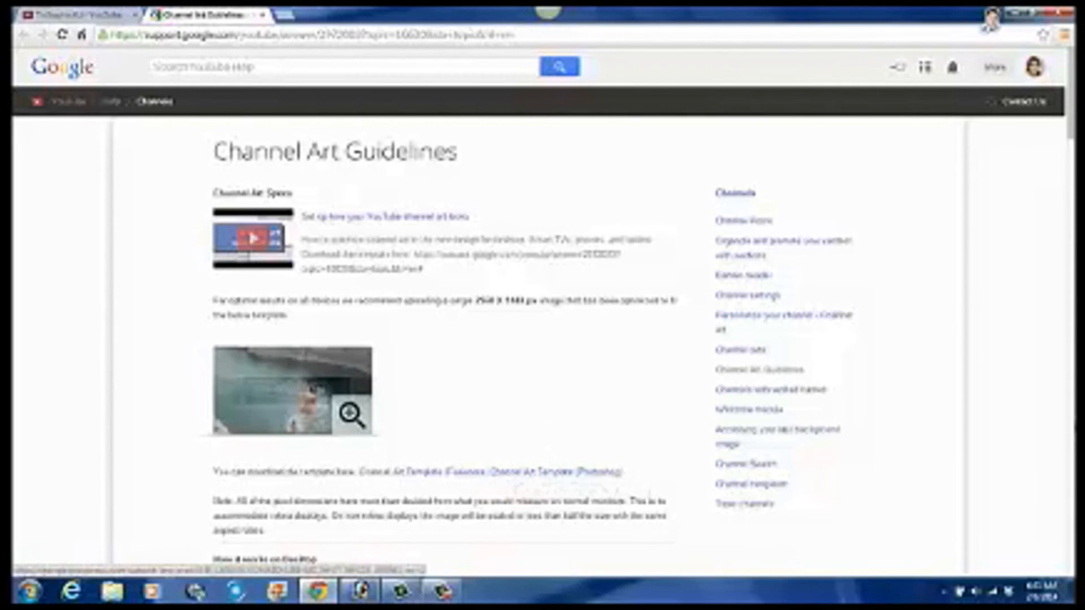
drag(1071, 93, 1072, 468)
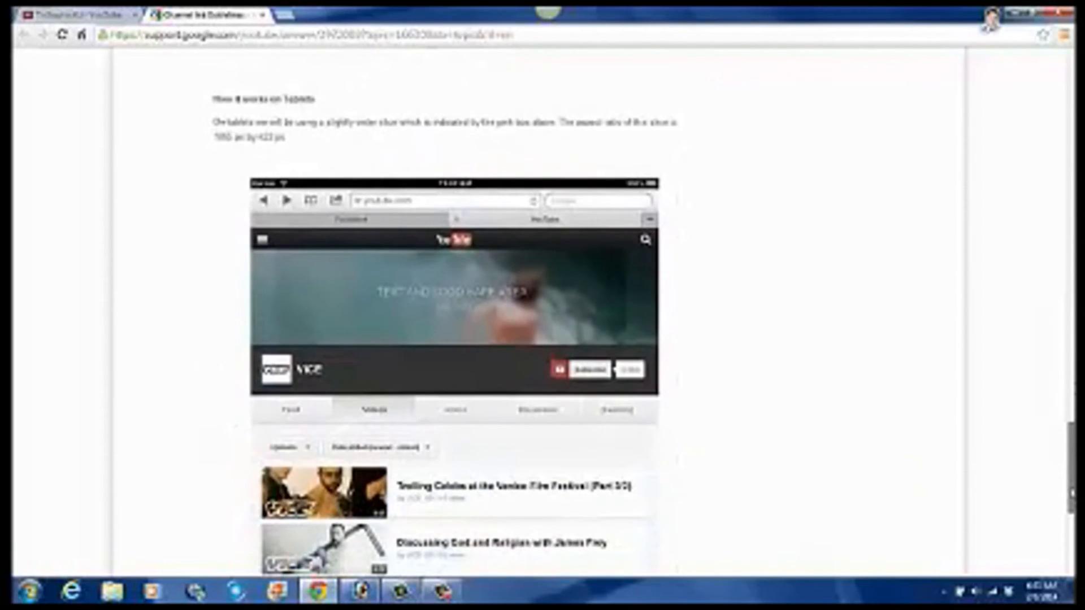
scroll(313, 446, down, 3)
scroll(314, 447, up, 4)
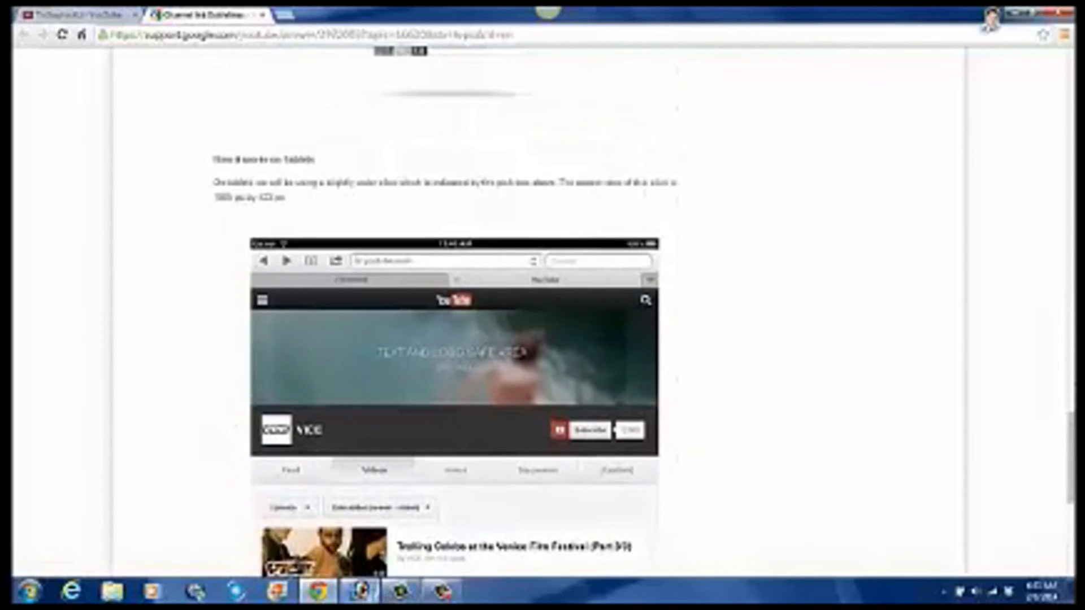
- Switch to Photoshop, minimize the banner and blue background documents, and restore the channel art spec template to examine its device areas
click(360, 591)
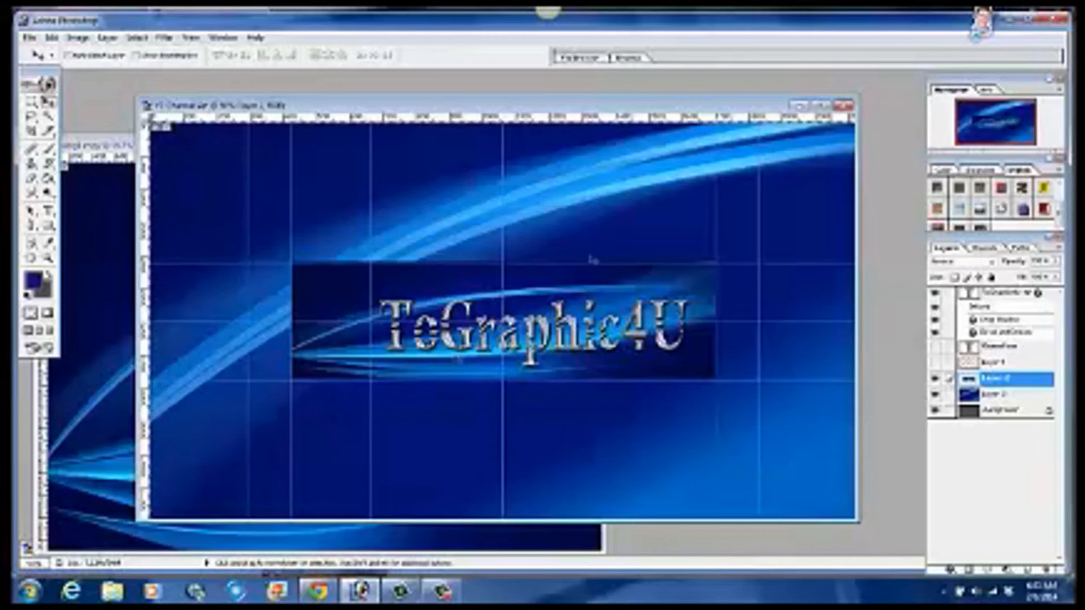
click(798, 105)
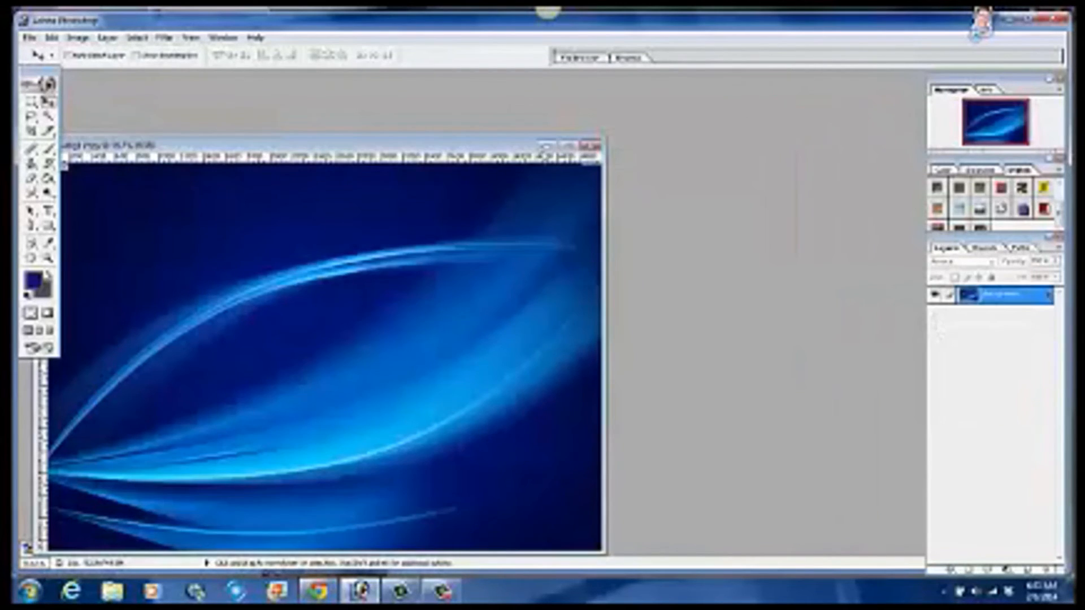
click(542, 146)
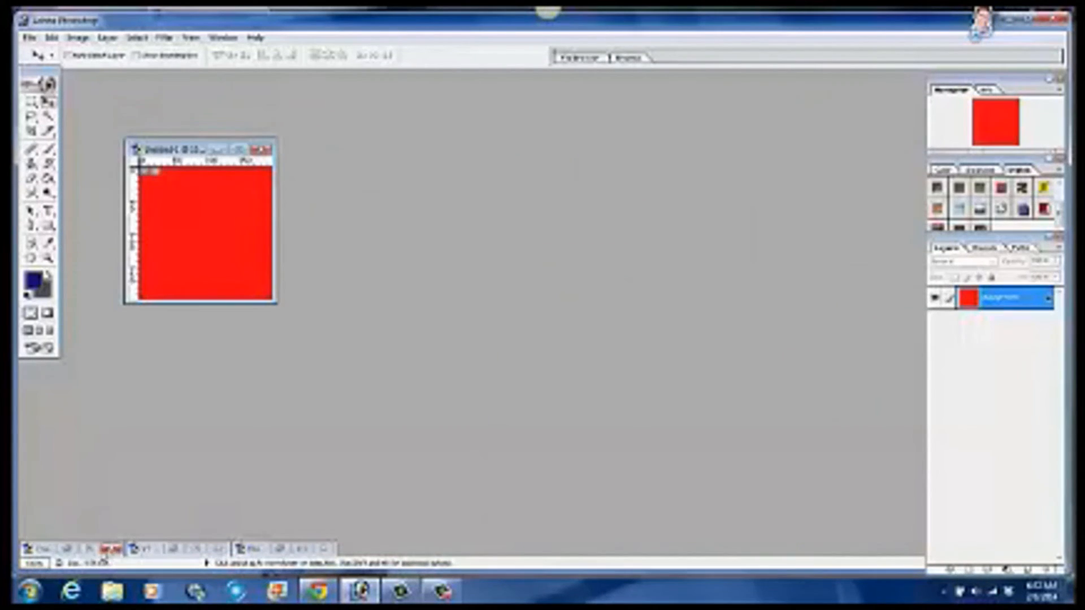
click(68, 549)
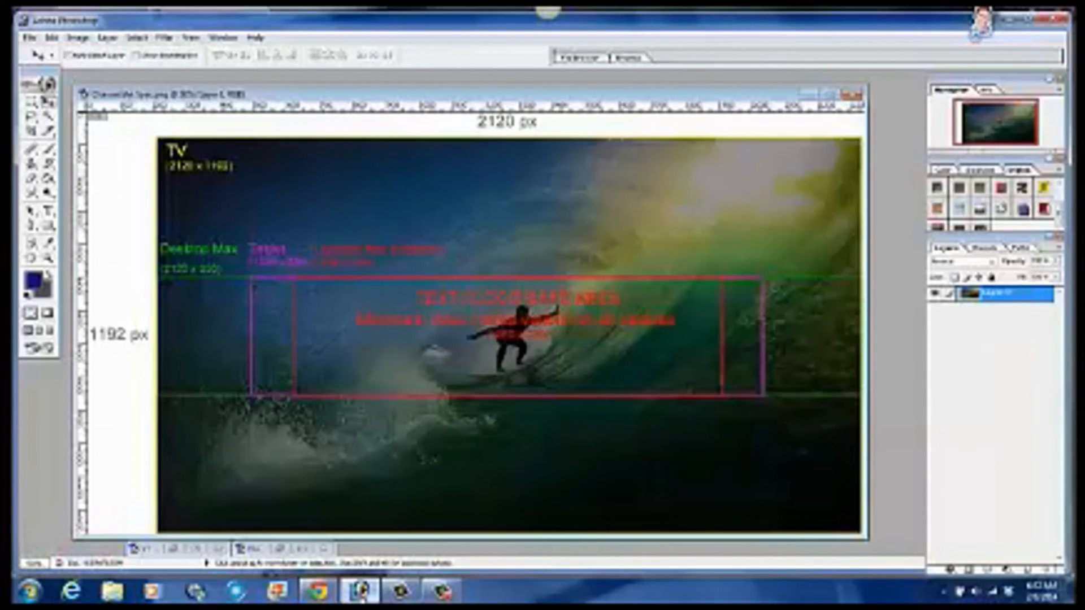
mouse_move(362, 598)
mouse_move(400, 594)
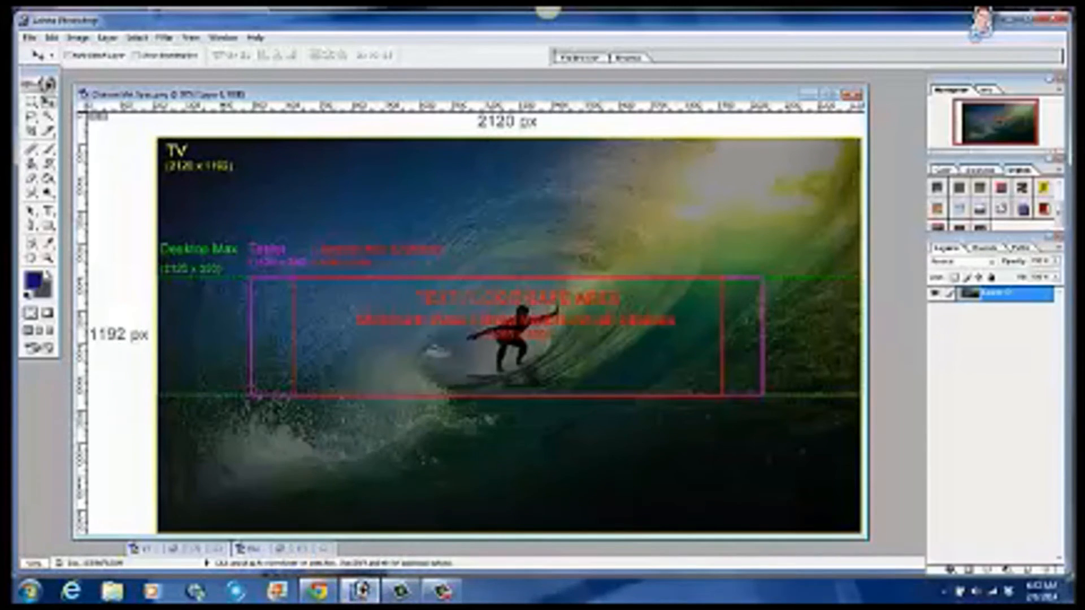
- Switch back to the browser, review the start of the Channel Art Guidelines, close them and cancel the channel art upload
click(318, 592)
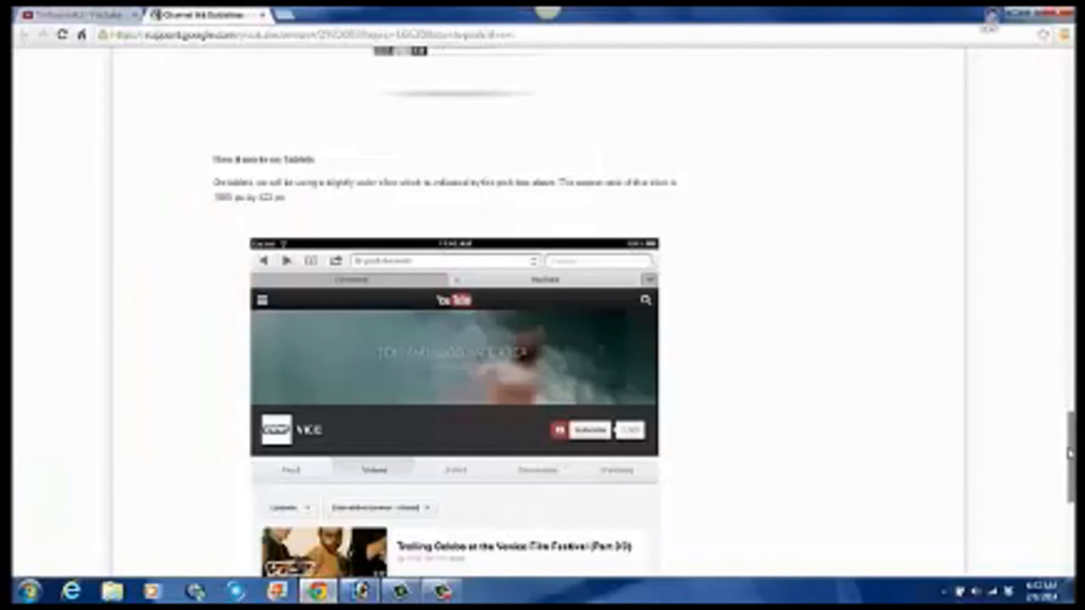
drag(1072, 460, 1073, 100)
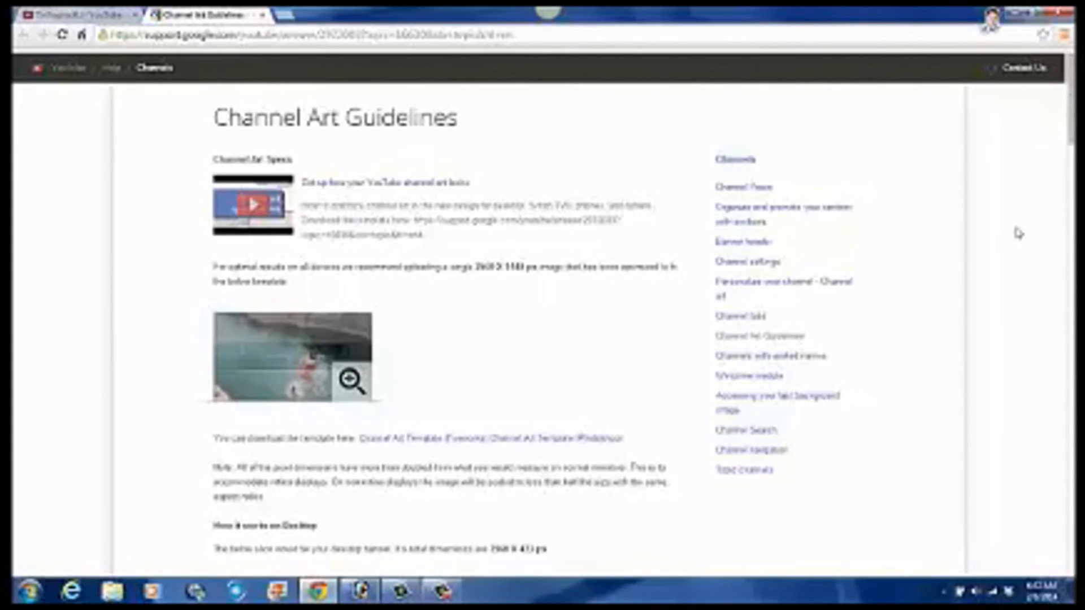
click(262, 15)
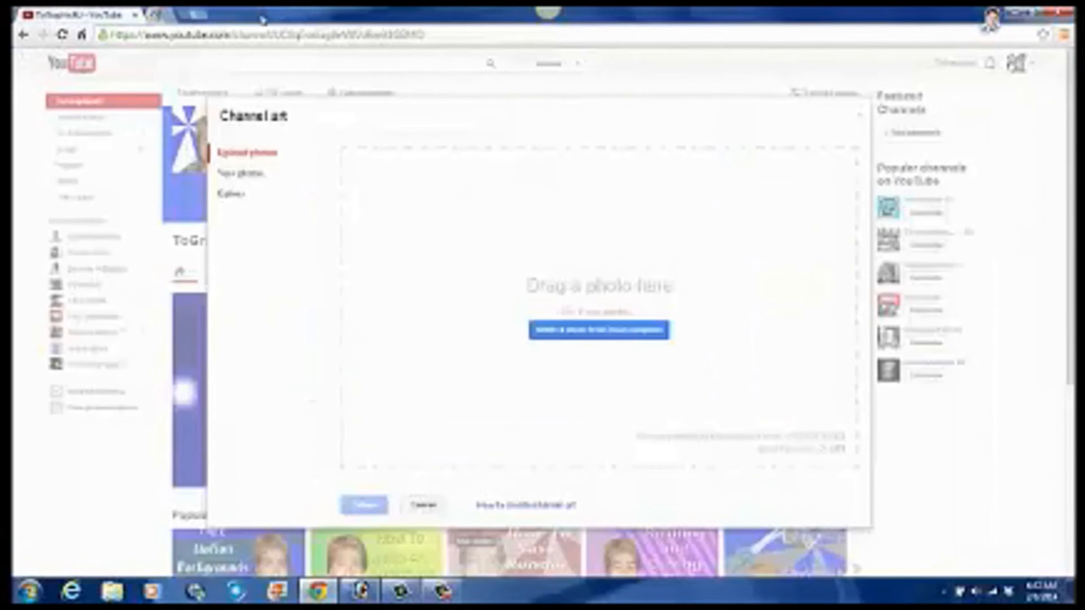
click(416, 509)
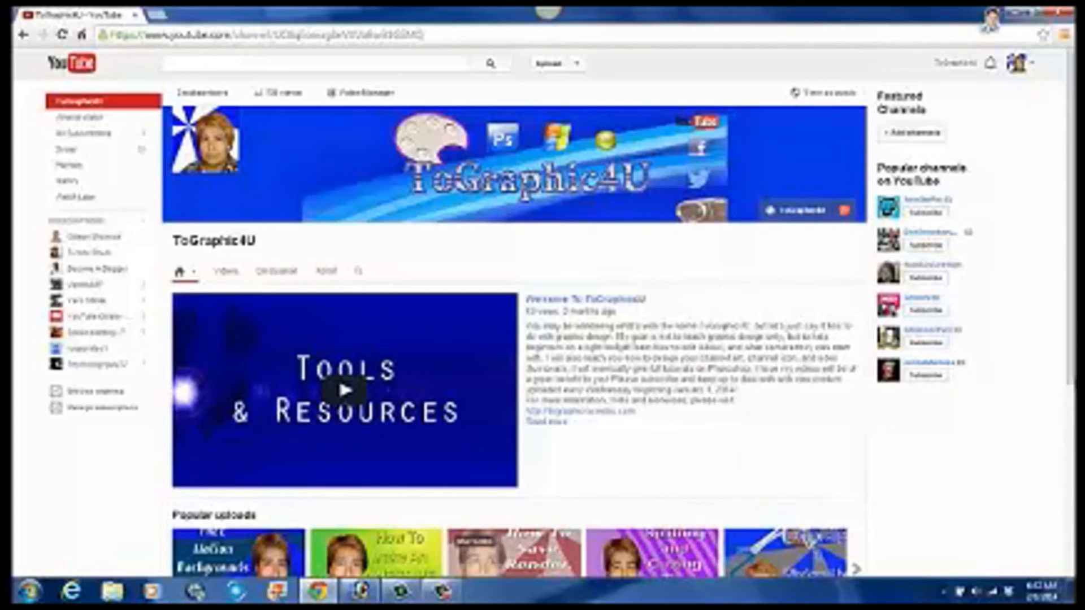
mouse_move(1071, 305)
mouse_down()
mouse_move(1072, 427)
mouse_move(1073, 291)
mouse_up()
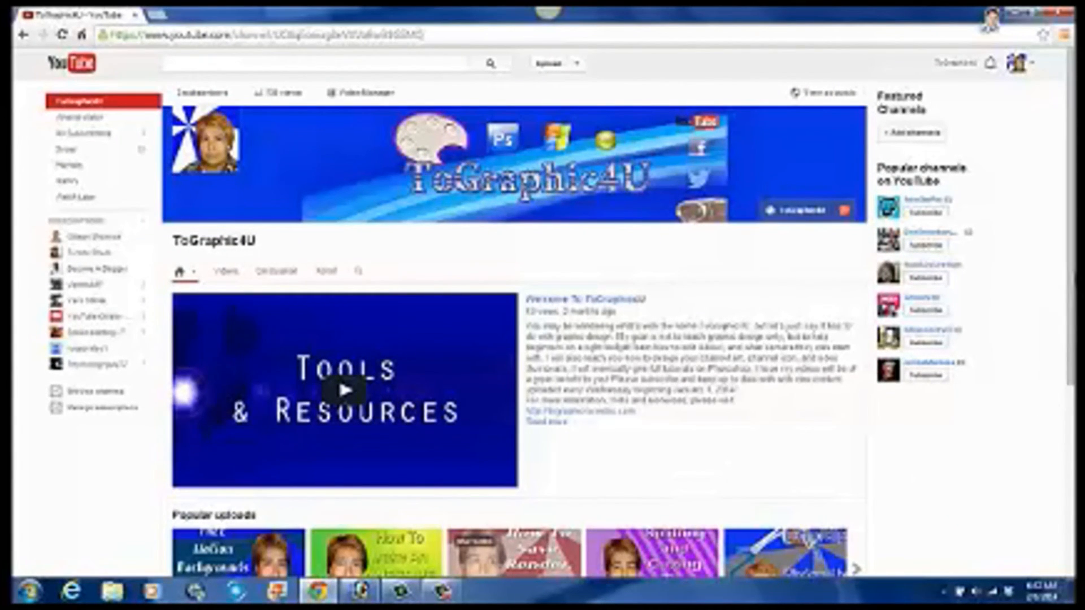
mouse_move(1072, 272)
mouse_down()
mouse_move(1073, 444)
mouse_move(1075, 255)
mouse_up()
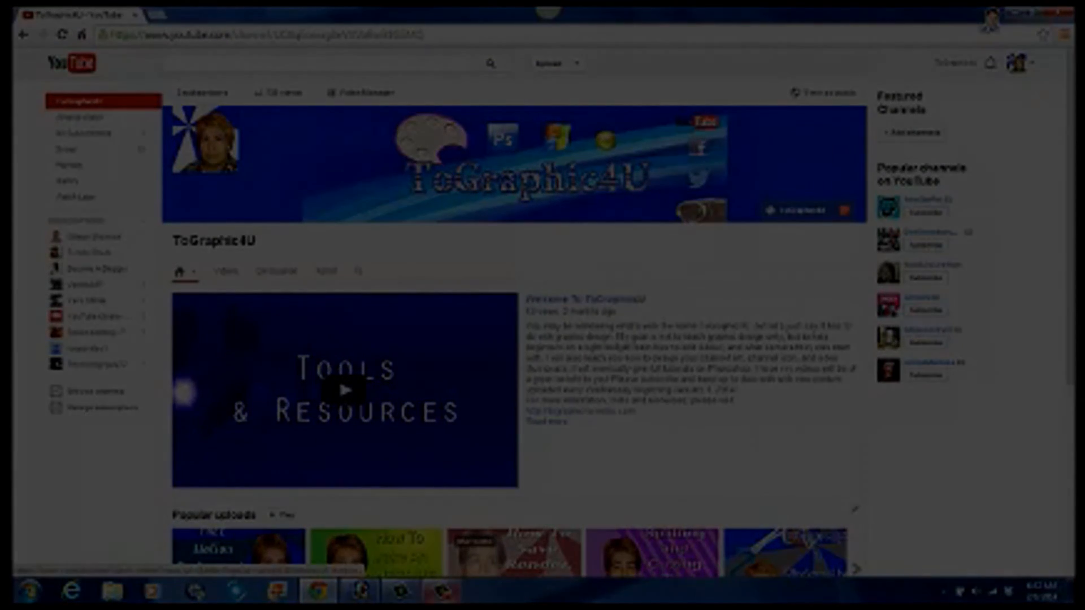
mouse_move(443, 592)
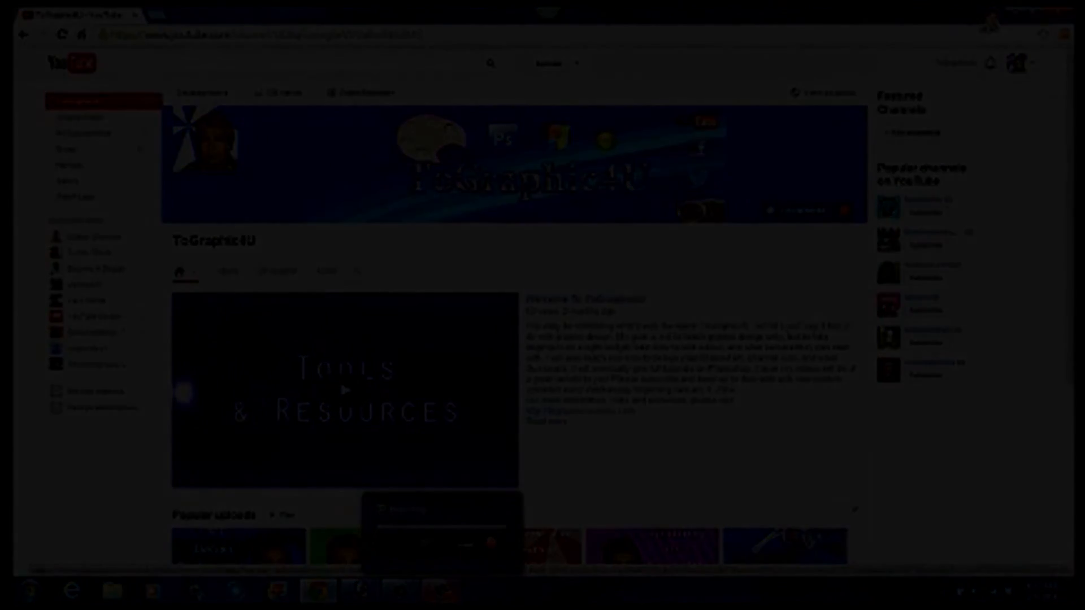